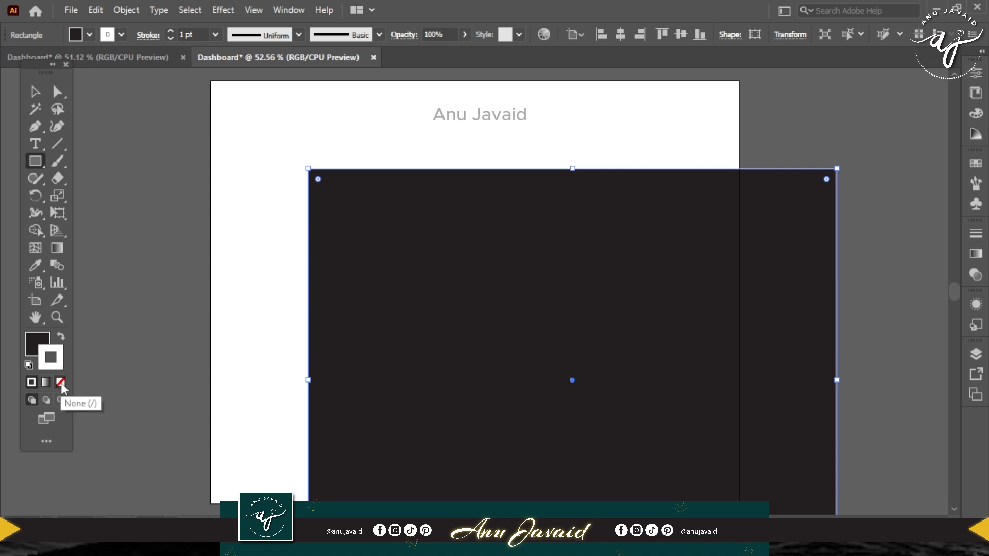
Remove the rectangle's stroke and set its fill colour to black, 000000.
{"action": "left_click", "coordinate": [60, 382]}
{"action": "left_click", "coordinate": [36, 352]}
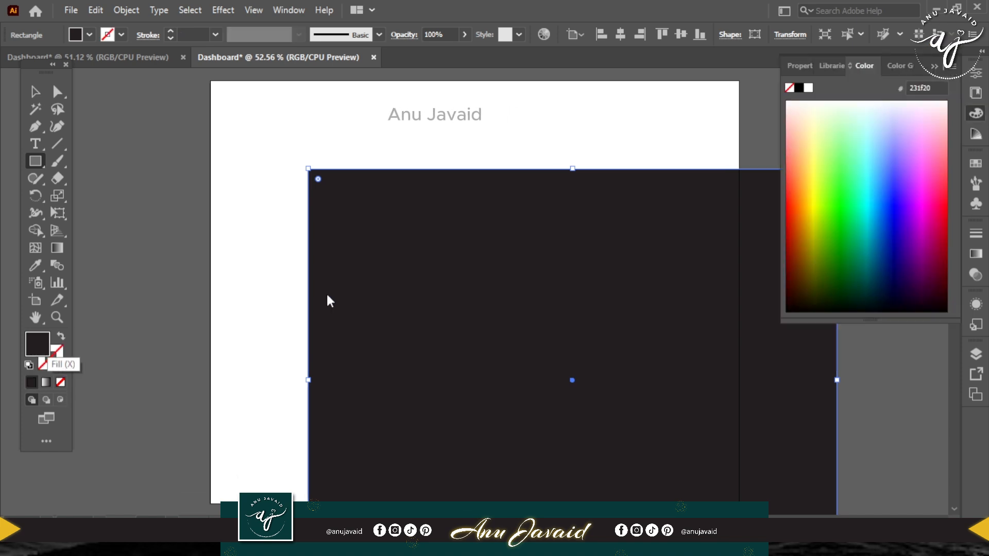
{"action": "left_click", "coordinate": [641, 276]}
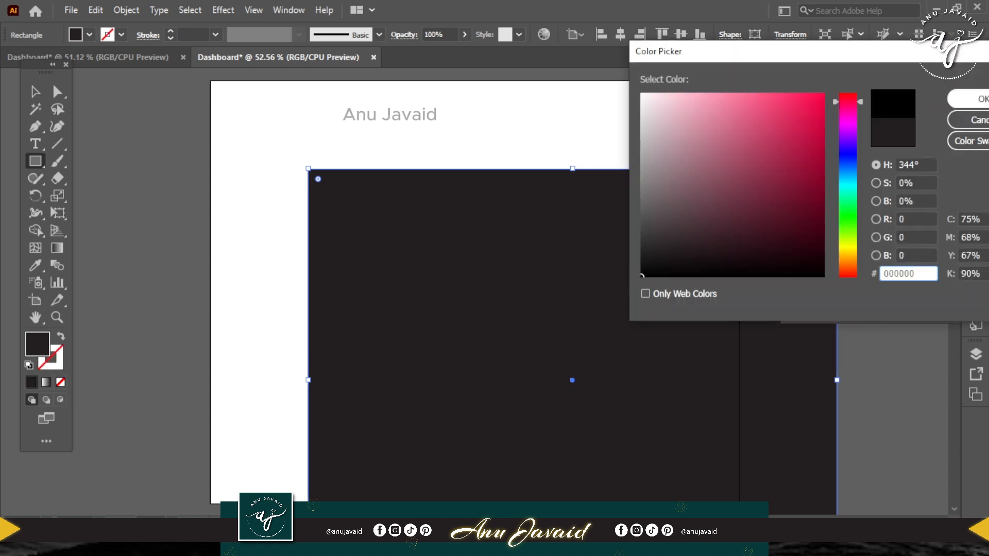
{"action": "left_click", "coordinate": [968, 99]}
Align the black rectangle to the artboard's top edge and centre it horizontally on the artboard.
{"action": "left_click", "coordinate": [681, 34]}
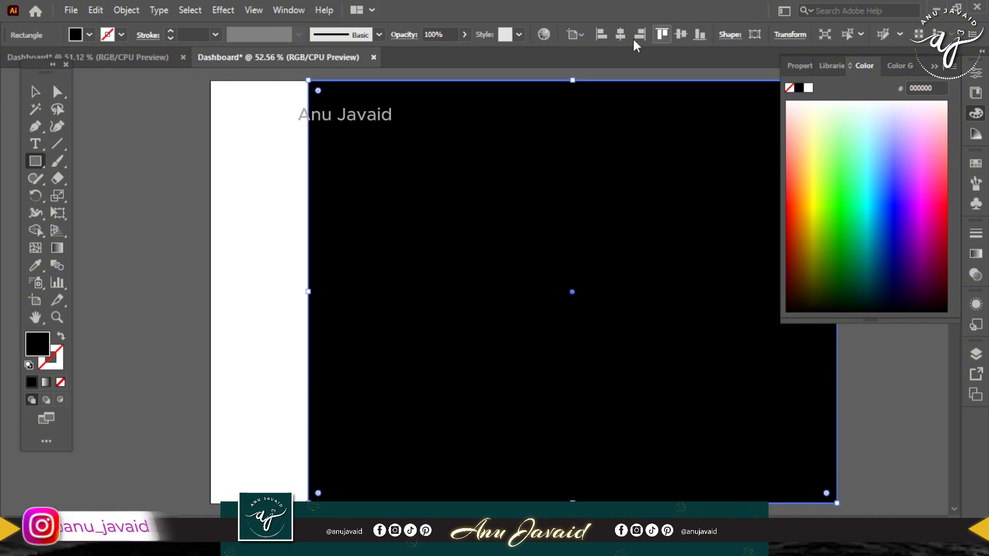
{"action": "left_click", "coordinate": [621, 34]}
{"action": "left_click", "coordinate": [934, 66]}
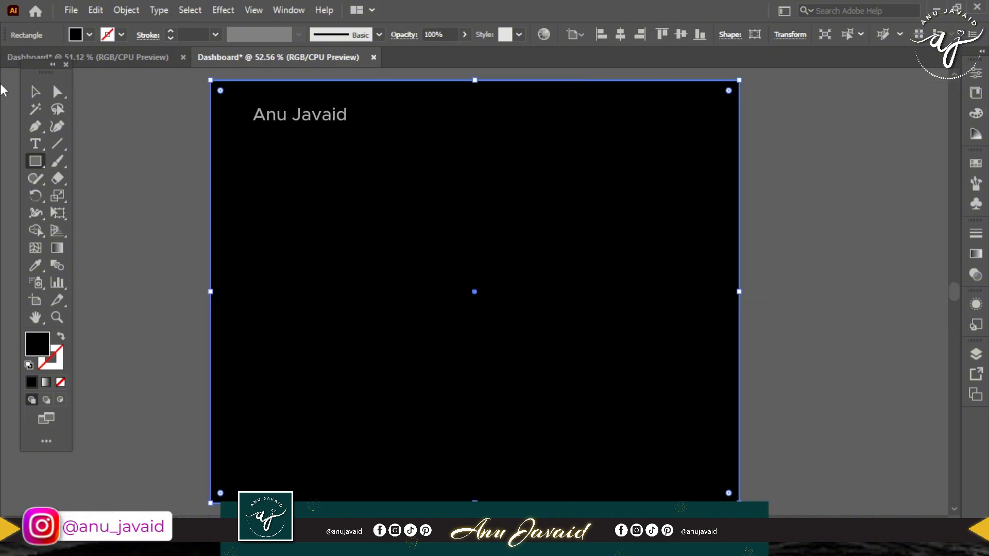
Paste a copy of the black rectangle in front and, with rulers shown, narrow it to a left sidebar about 100 px wide.
{"action": "key", "text": "v"}
{"action": "left_click", "coordinate": [96, 10]}
{"action": "left_click", "coordinate": [103, 80]}
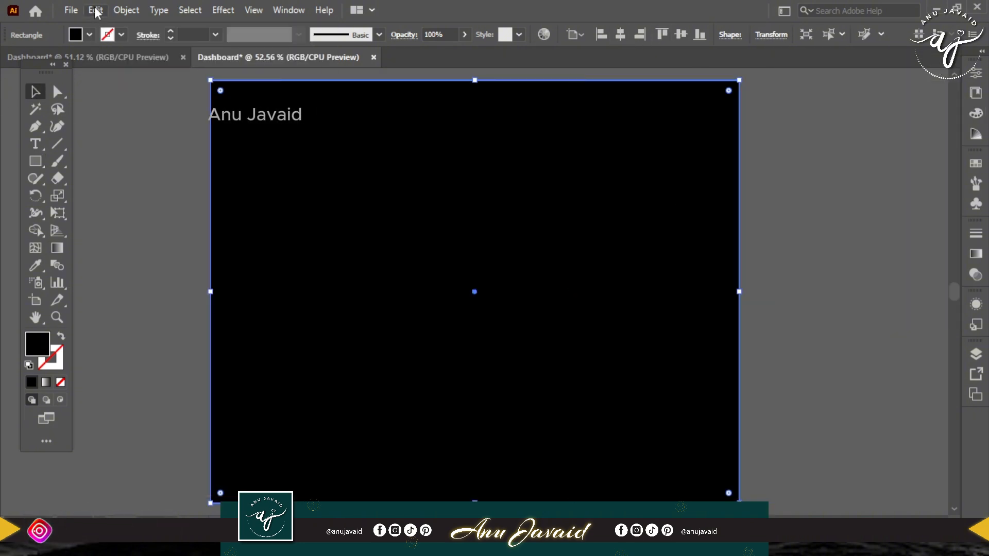
{"action": "left_click", "coordinate": [95, 10]}
{"action": "left_click", "coordinate": [107, 112]}
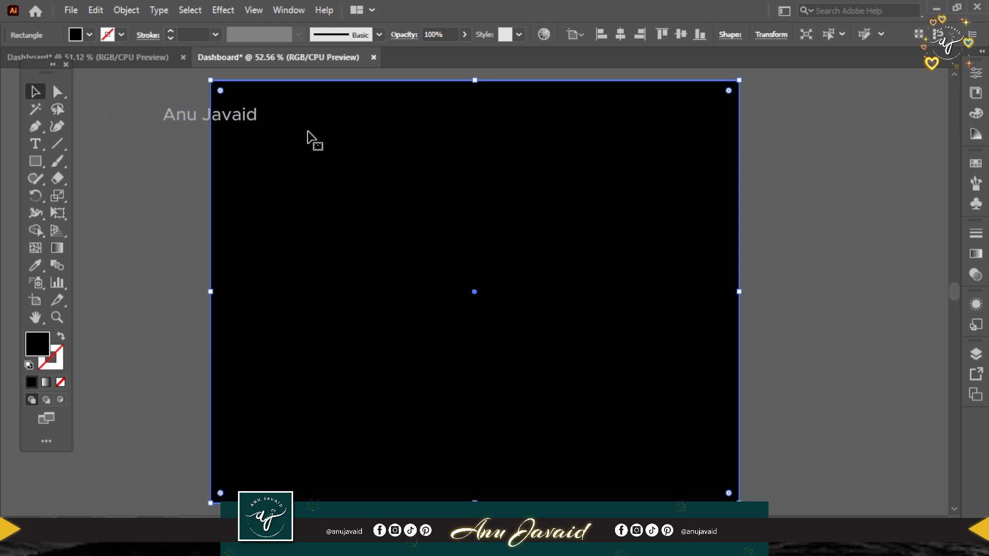
{"action": "key", "text": "ctrl+r"}
{"action": "left_click_drag", "start_coordinate": [739, 292], "coordinate": [264, 270]}
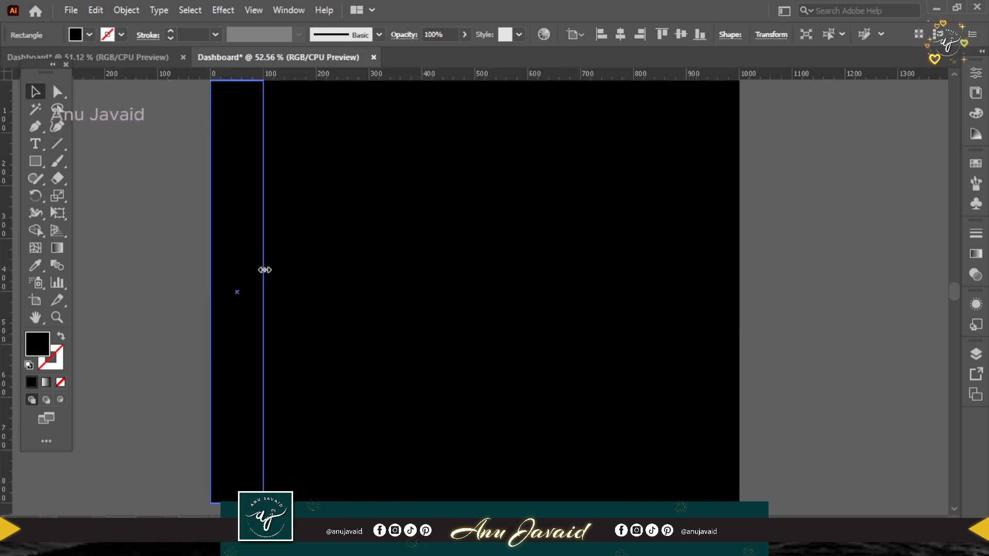
Fill the narrow sidebar rectangle with dark grey 2d2d2d.
{"action": "double_click", "coordinate": [36, 348]}
{"action": "left_click_drag", "start_coordinate": [657, 225], "coordinate": [640, 248]}
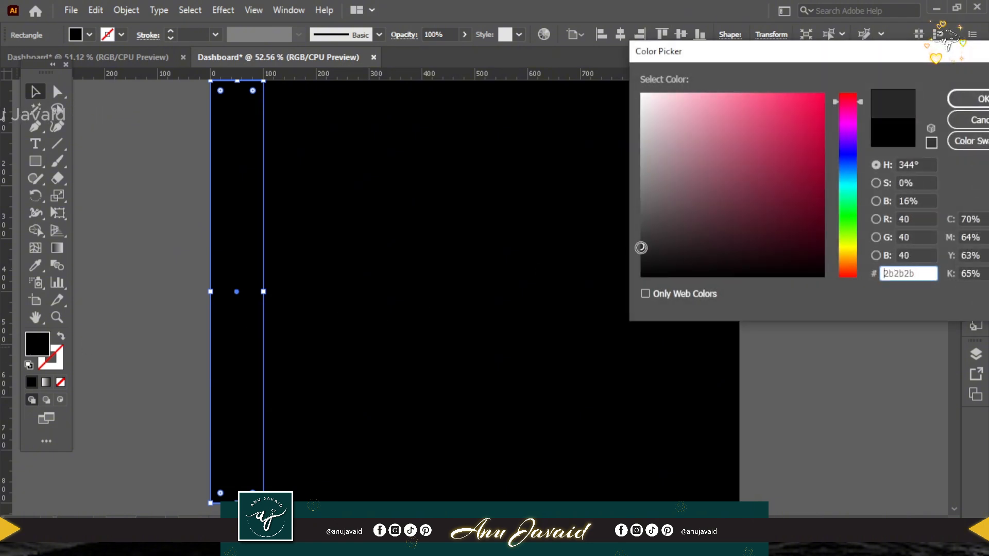
{"action": "left_click", "coordinate": [981, 99]}
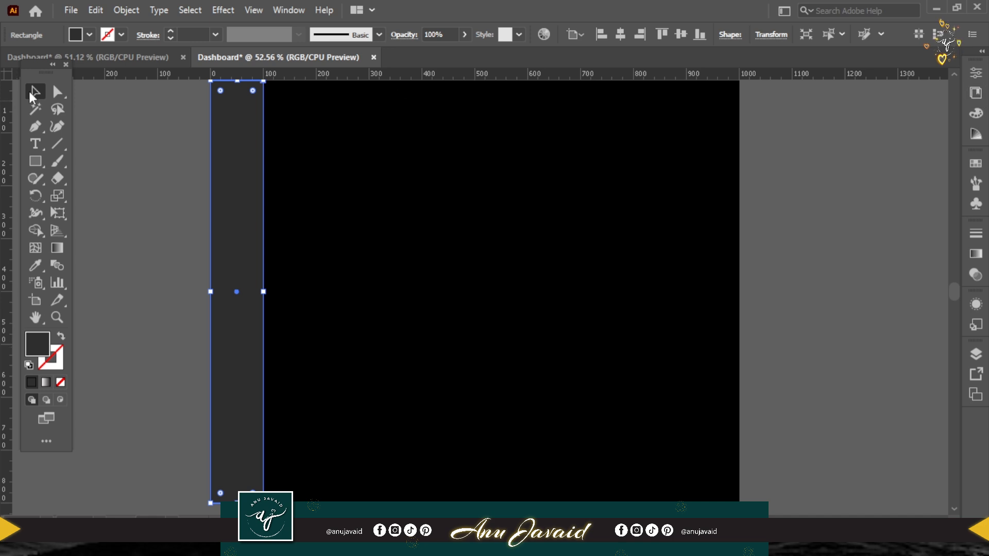
Set the sidebar rectangle's fill colour to 353535.
{"action": "double_click", "coordinate": [46, 344]}
{"action": "type", "text": "353535"}
{"action": "key", "text": "Return"}
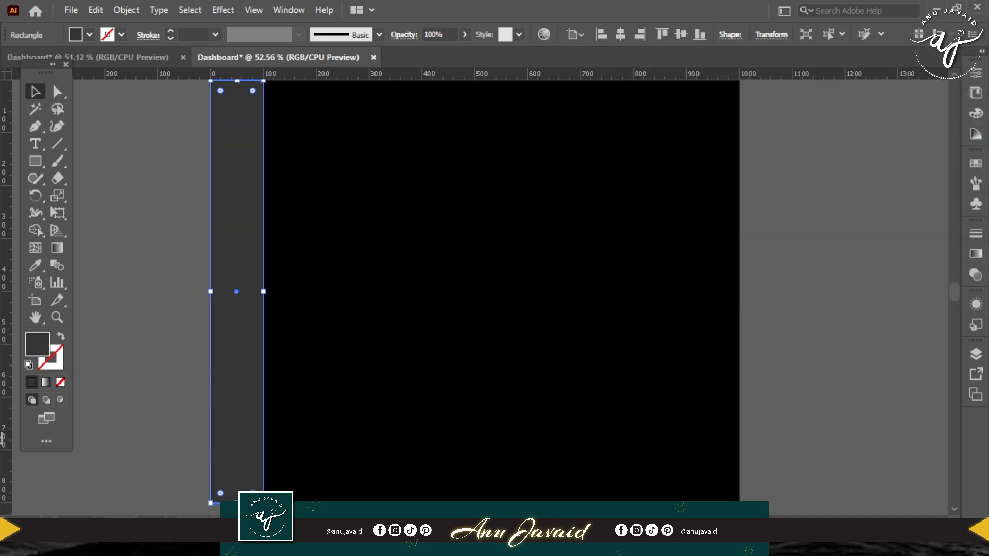
Place vertical guides on the sidebar's right edge, about 20 px beyond it, and about 20 px inside the artboard's left and right edges.
{"action": "left_click_drag", "start_coordinate": [436, 161], "coordinate": [437, 164]}
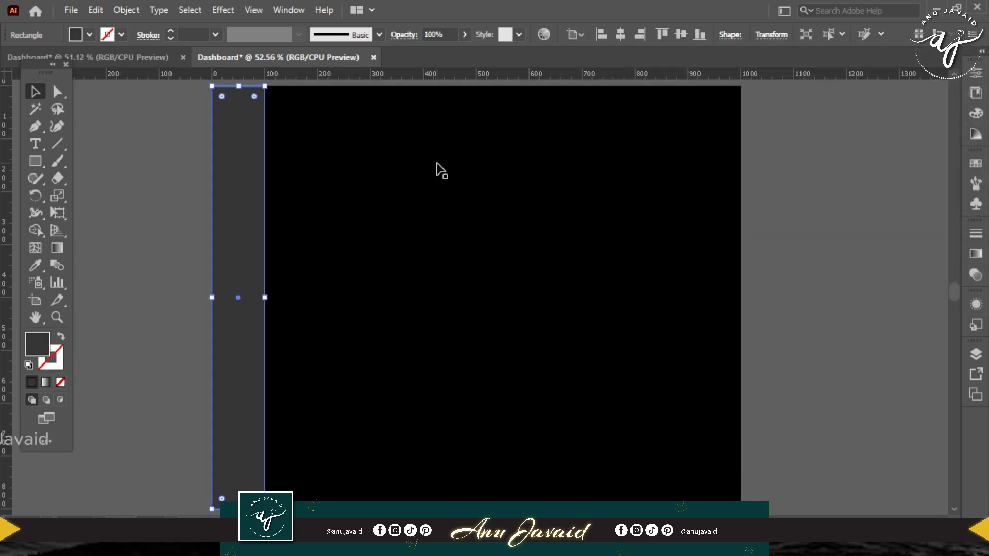
{"action": "left_click", "coordinate": [832, 138]}
{"action": "left_click_drag", "start_coordinate": [7, 199], "coordinate": [264, 200]}
{"action": "left_click_drag", "start_coordinate": [9, 196], "coordinate": [276, 197]}
{"action": "left_click_drag", "start_coordinate": [8, 221], "coordinate": [222, 219]}
{"action": "left_click_drag", "start_coordinate": [652, 218], "coordinate": [729, 218]}
Place horizontal guides about 20 px inside the artboard's top and bottom edges, and about 100 px and 120 px below its top edge.
{"action": "left_click_drag", "start_coordinate": [701, 77], "coordinate": [702, 101]}
{"action": "left_click_drag", "start_coordinate": [552, 76], "coordinate": [552, 499]}
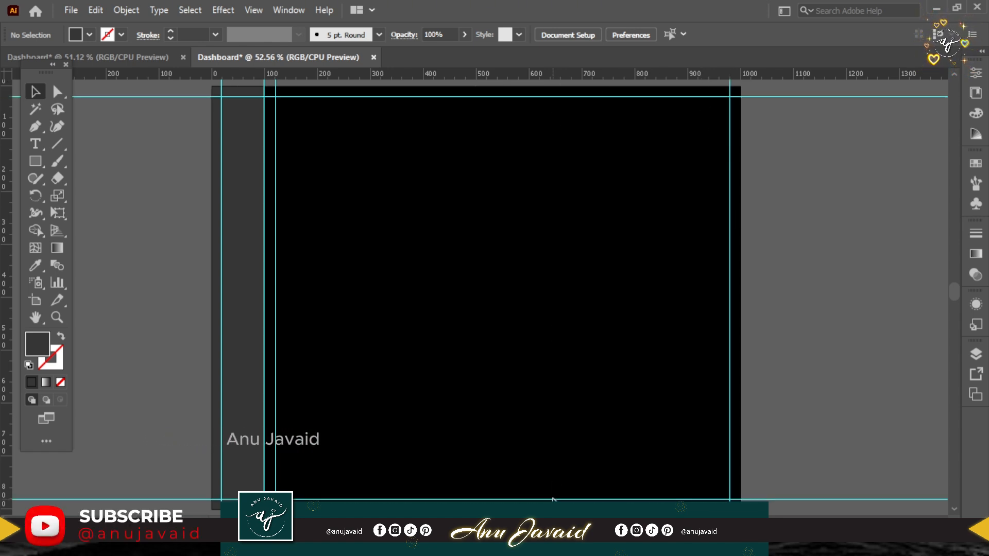
{"action": "left_click_drag", "start_coordinate": [282, 79], "coordinate": [273, 139]}
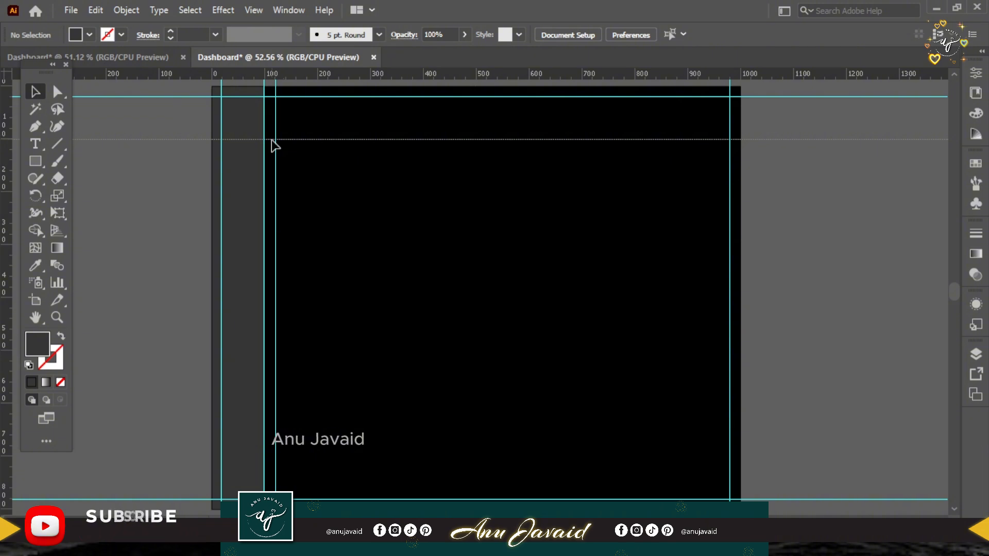
{"action": "left_click", "coordinate": [343, 113]}
{"action": "left_click_drag", "start_coordinate": [342, 113], "coordinate": [337, 150]}
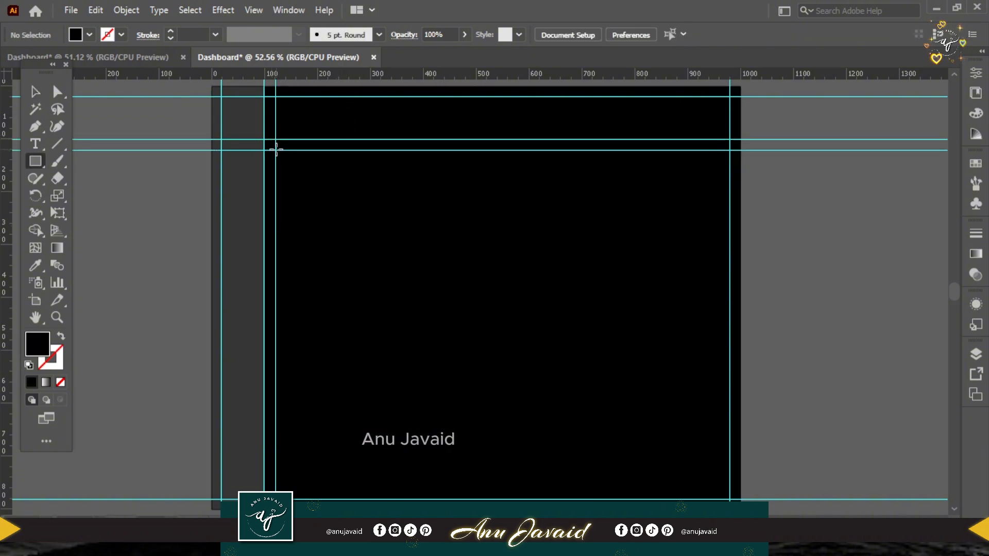
Draw a rectangle about 859 by 660 px between the inner guides and give it the sidebar's grey fill with the Eyedropper.
{"action": "mouse_move", "coordinate": [276, 150]}
{"action": "left_mouse_down"}
{"action": "mouse_move", "coordinate": [653, 470]}
{"action": "mouse_move", "coordinate": [730, 498]}
{"action": "left_mouse_up"}
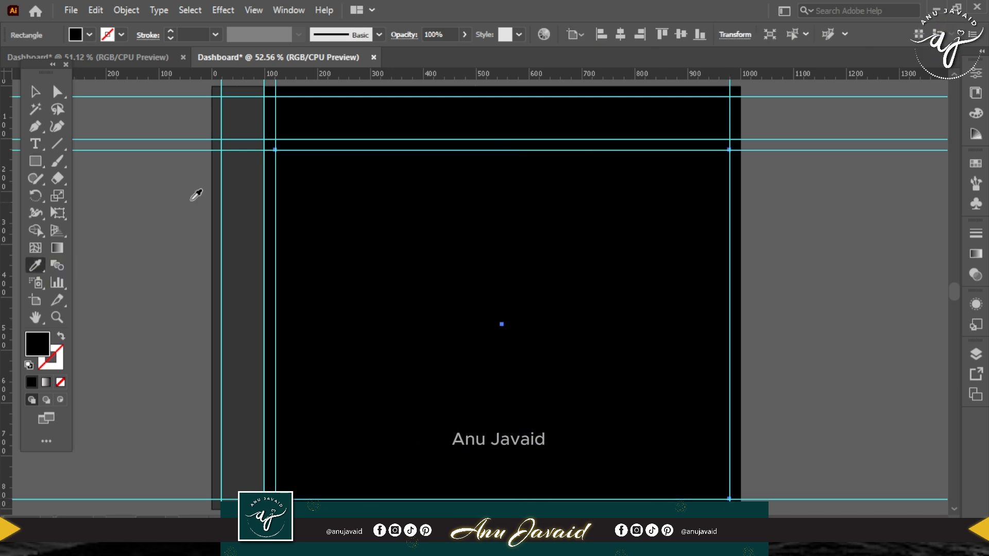
{"action": "left_click", "coordinate": [249, 188]}
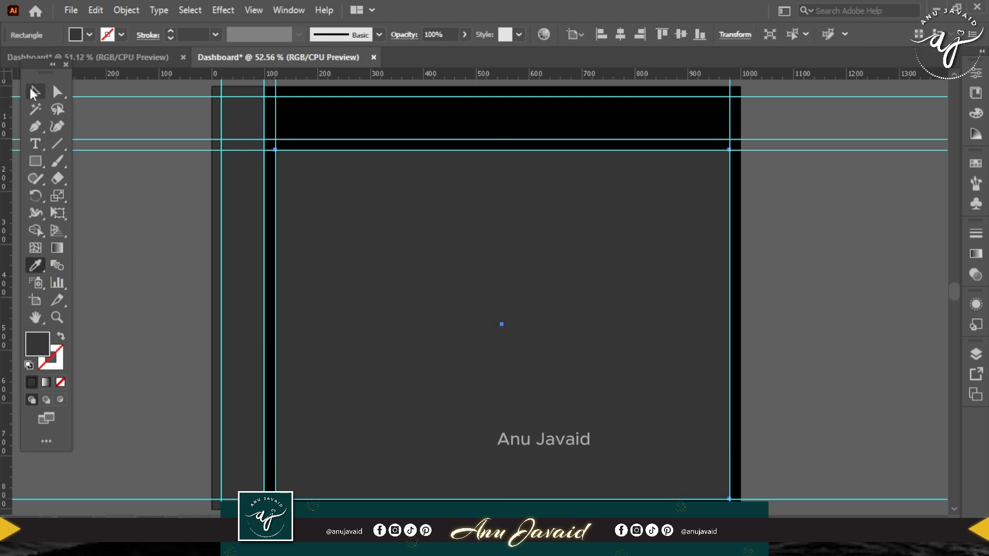
{"action": "left_click", "coordinate": [34, 92]}
Split the large grey rectangle into a grid of 3 rows and 3 columns with 12 px gutters.
{"action": "left_click", "coordinate": [126, 10]}
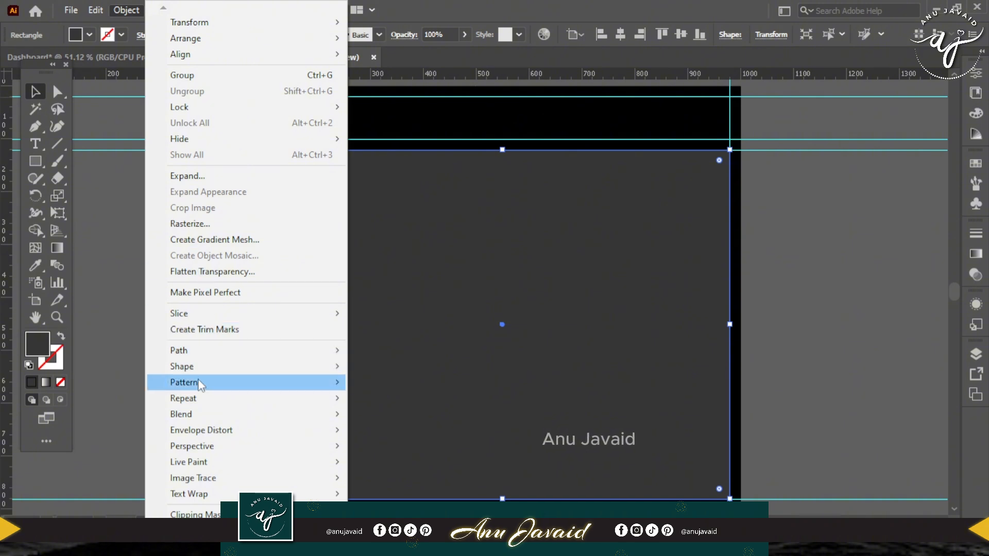
{"action": "left_click", "coordinate": [367, 501]}
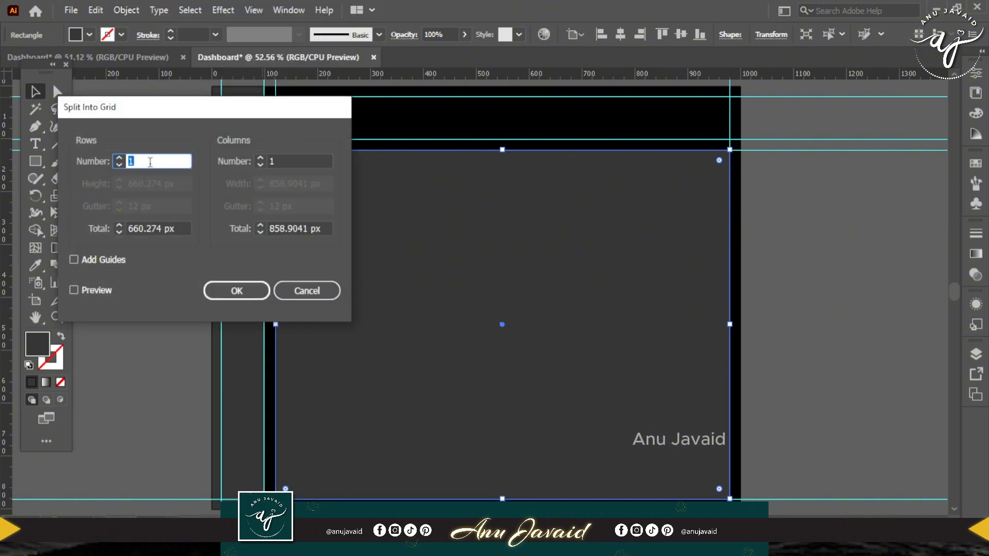
{"action": "type", "text": "3"}
{"action": "left_click", "coordinate": [271, 160]}
{"action": "type", "text": "3"}
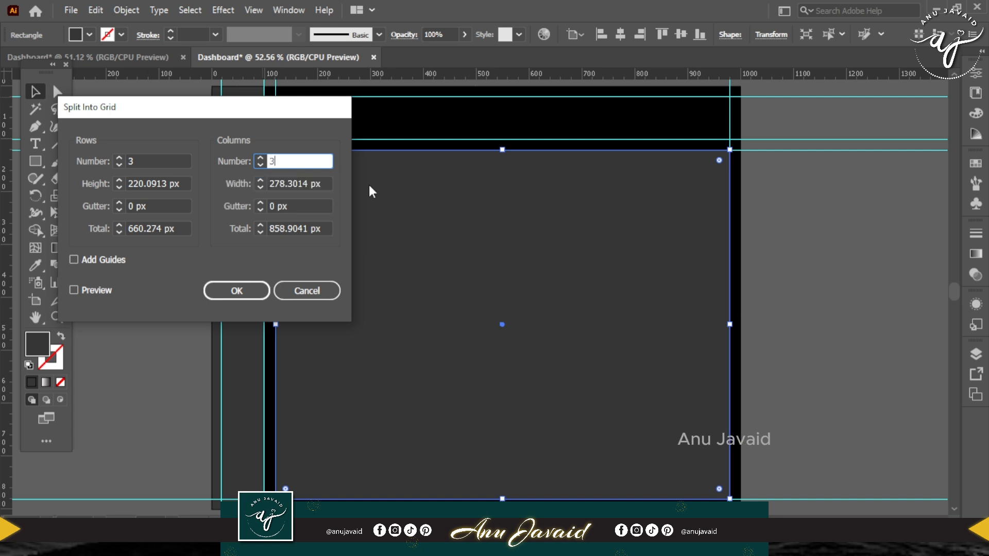
{"action": "double_click", "coordinate": [262, 206]}
{"action": "type", "text": "12"}
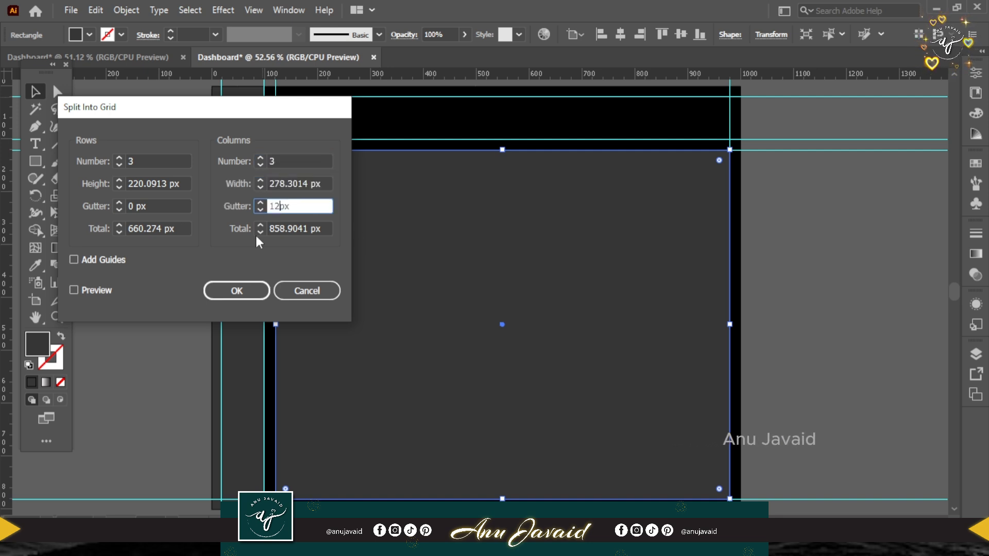
{"action": "left_click", "coordinate": [132, 207]}
{"action": "type", "text": "12"}
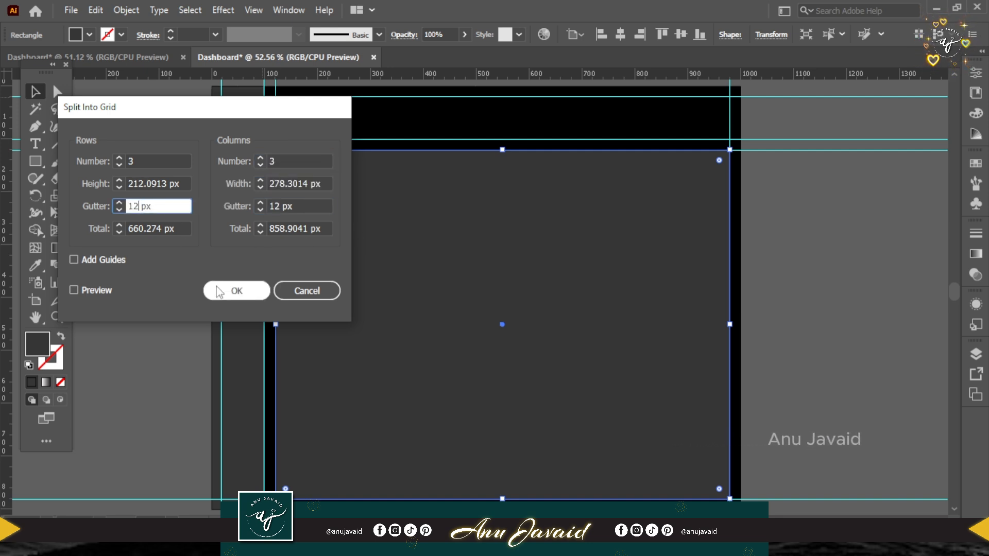
{"action": "left_click", "coordinate": [237, 291]}
Delete the centre grid cell and widen the middle row's left cell to cover its space.
{"action": "left_click", "coordinate": [500, 325]}
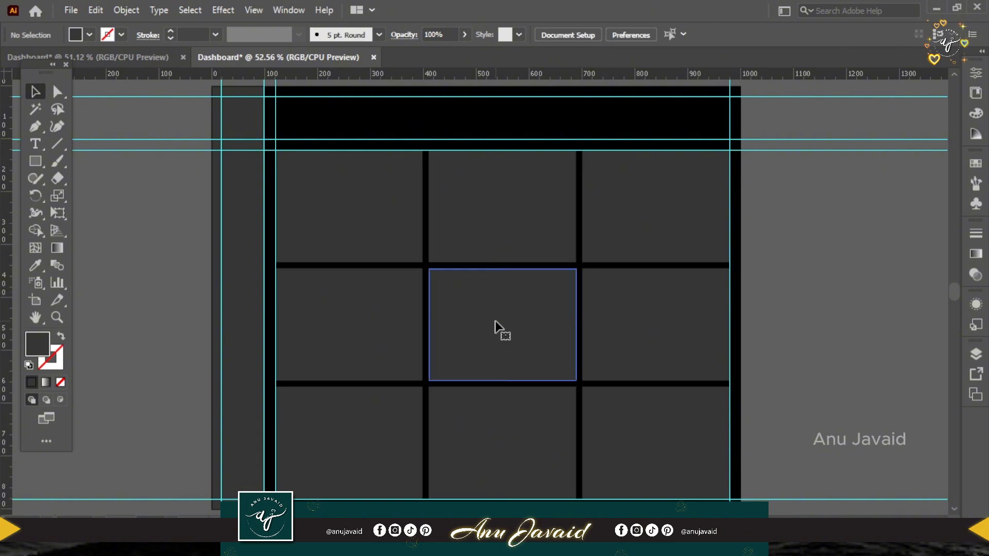
{"action": "key", "text": "Delete"}
{"action": "left_click", "coordinate": [419, 326]}
{"action": "left_click_drag", "start_coordinate": [422, 325], "coordinate": [577, 332]}
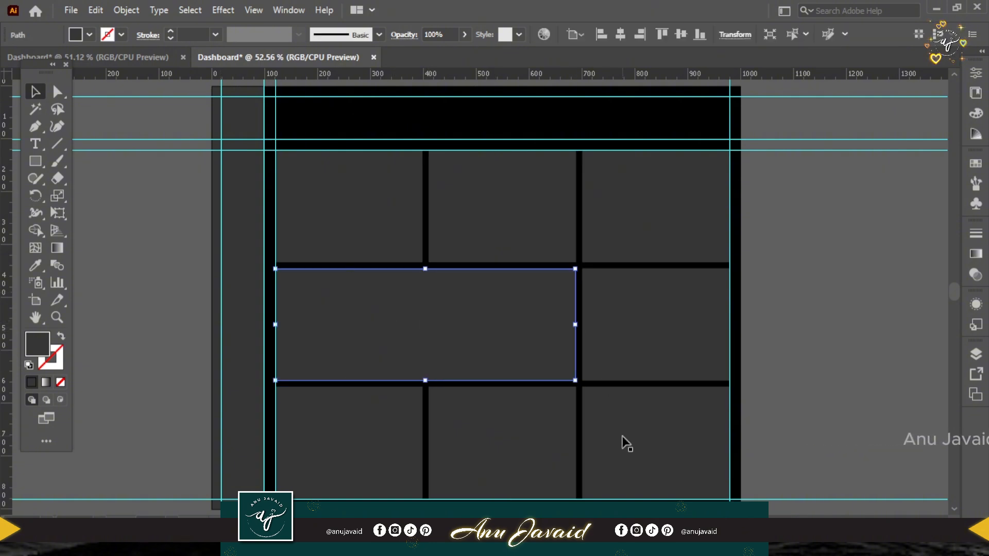
Delete the bottom row's middle cell and extend the bottom-right cell leftward over its space.
{"action": "left_click", "coordinate": [553, 444]}
{"action": "key", "text": "Delete"}
{"action": "left_click", "coordinate": [587, 446]}
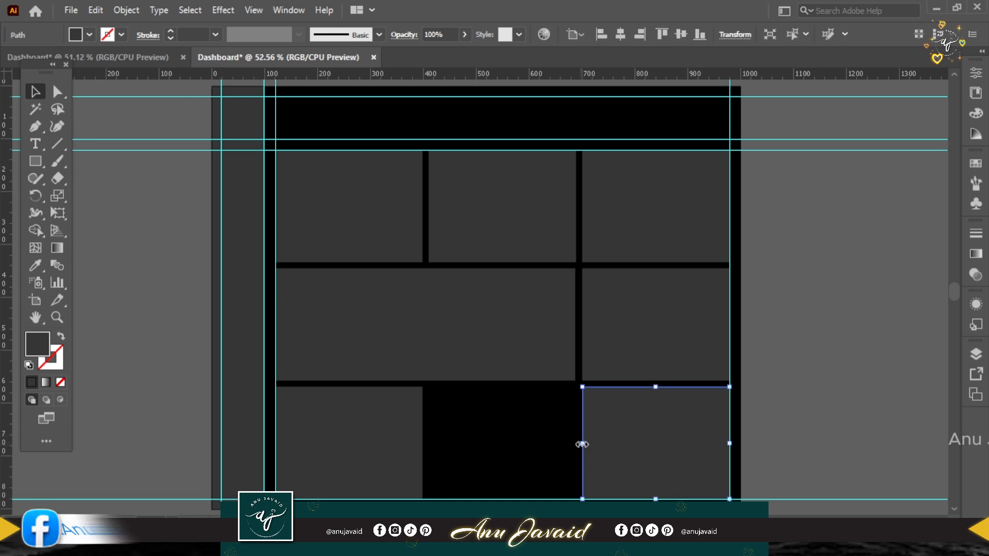
{"action": "left_click_drag", "start_coordinate": [581, 445], "coordinate": [429, 445]}
{"action": "left_click", "coordinate": [842, 345]}
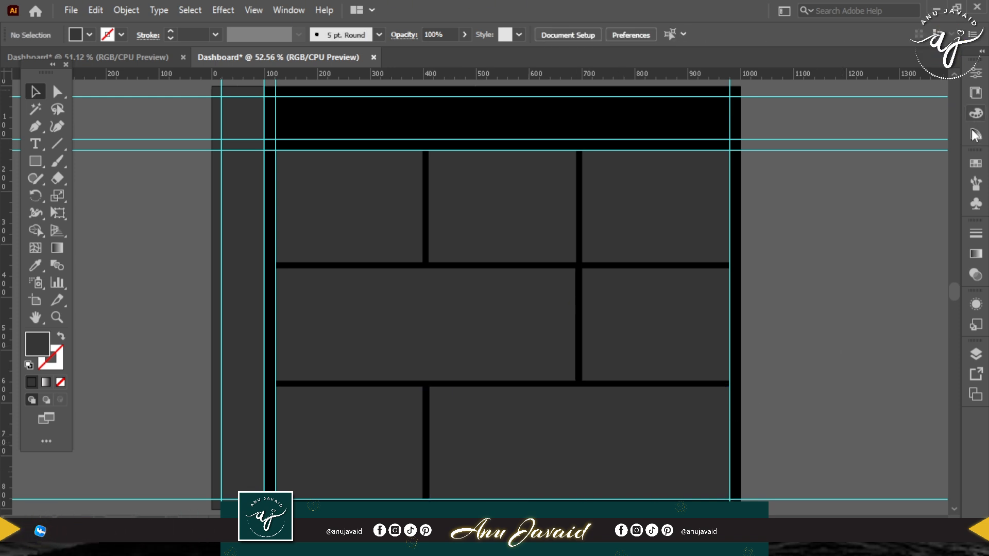
Open the Web Icons symbol library, place it beside the artboard and enlarge it to show more icons.
{"action": "left_click", "coordinate": [976, 165]}
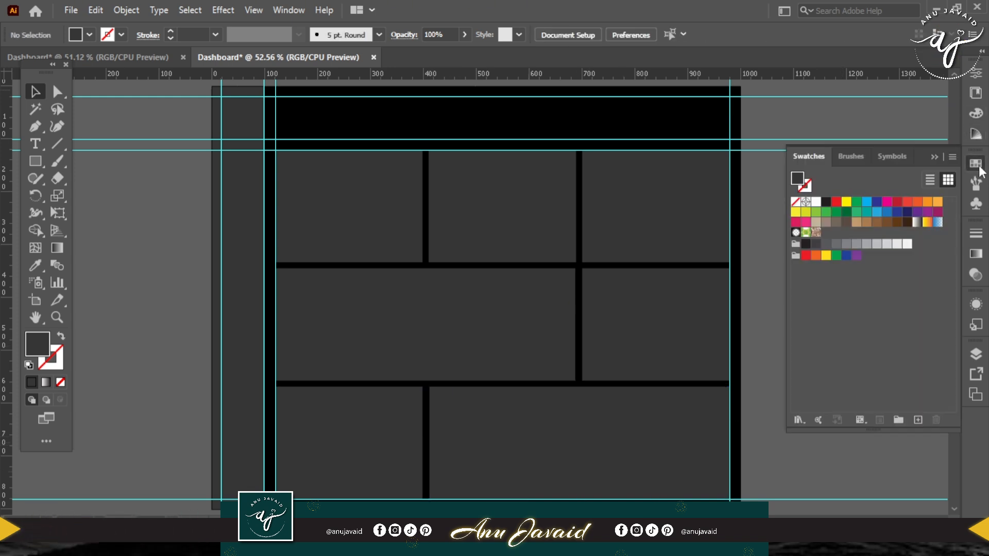
{"action": "left_click", "coordinate": [892, 157]}
{"action": "left_click", "coordinate": [801, 420]}
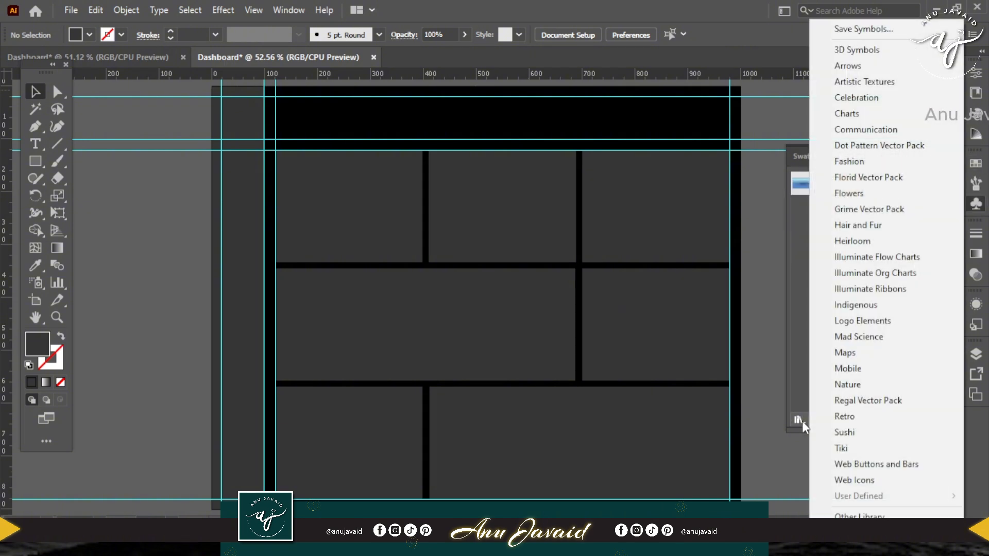
{"action": "left_click", "coordinate": [872, 480]}
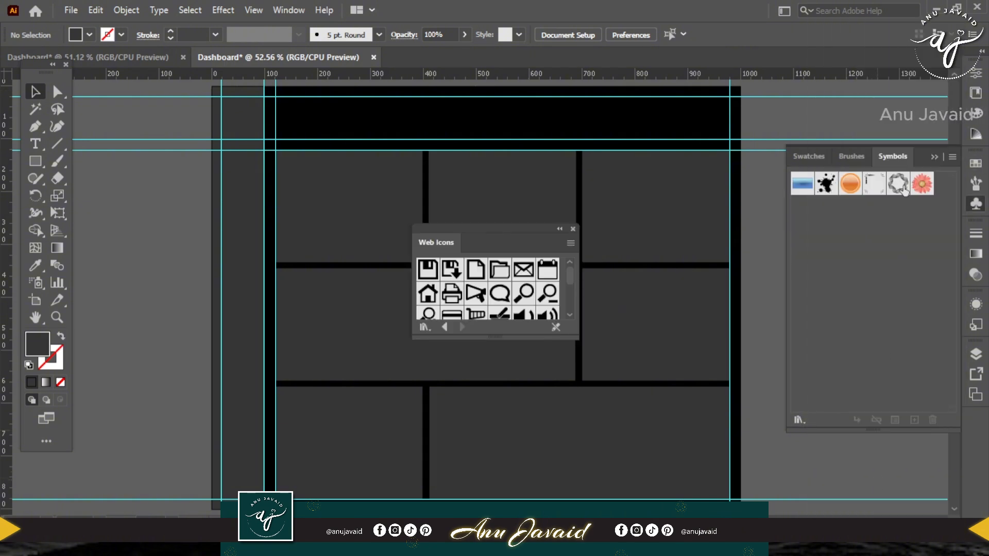
{"action": "left_click_drag", "start_coordinate": [500, 228], "coordinate": [844, 141]}
{"action": "left_click_drag", "start_coordinate": [806, 385], "coordinate": [712, 393]}
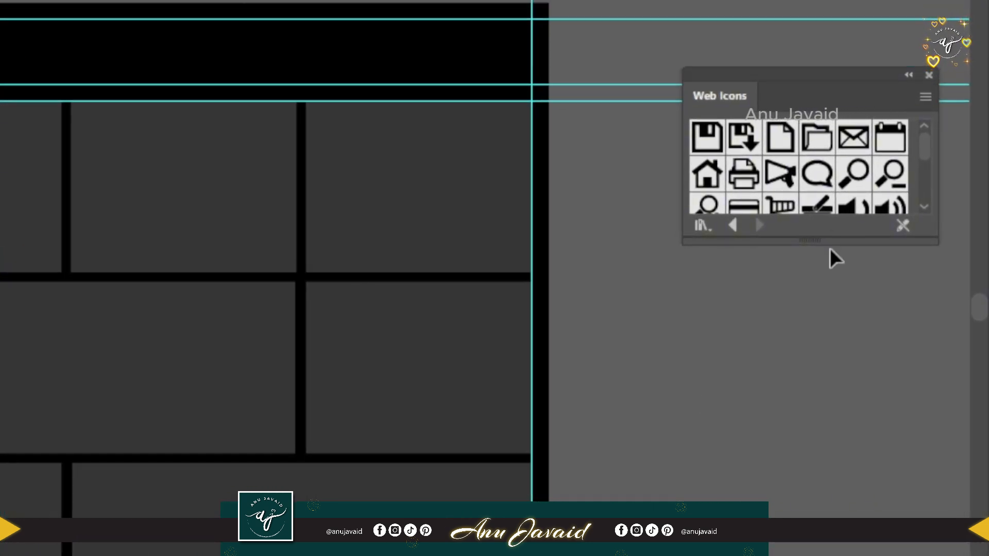
{"action": "left_click_drag", "start_coordinate": [835, 260], "coordinate": [823, 466]}
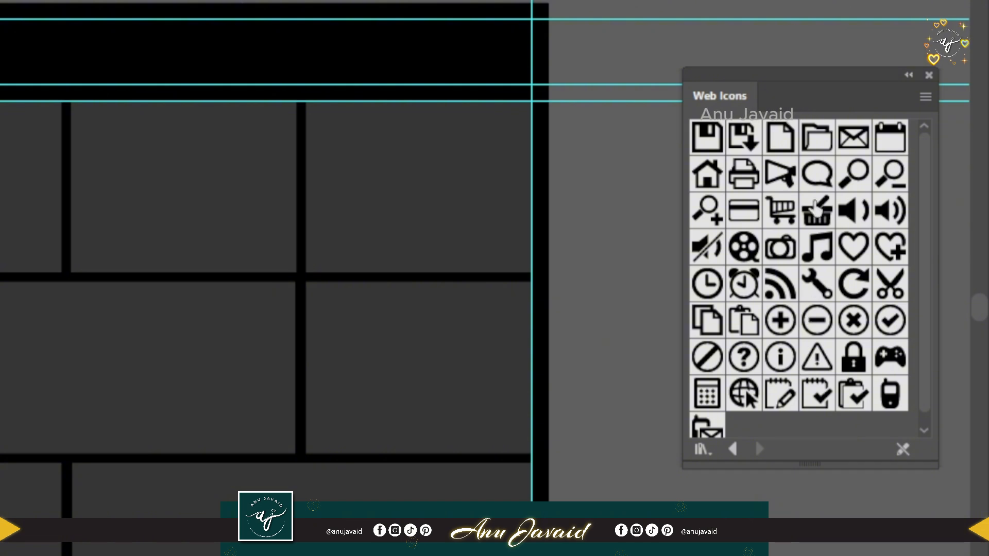
Place the save, folder, home and printer icons in the empty area to the right of the artboard.
{"action": "left_click_drag", "start_coordinate": [710, 147], "coordinate": [622, 140]}
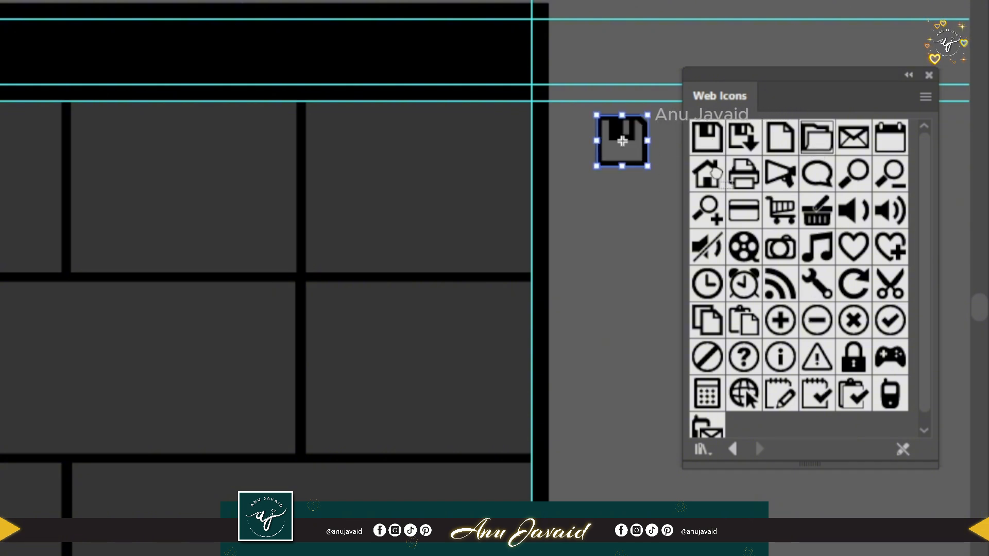
{"action": "left_click_drag", "start_coordinate": [817, 137], "coordinate": [577, 202]}
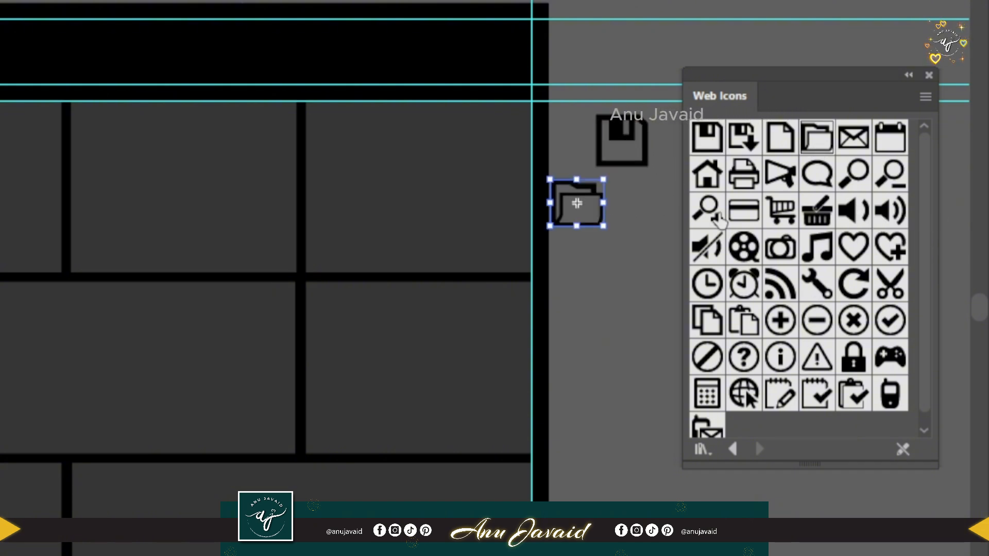
{"action": "left_click_drag", "start_coordinate": [609, 279], "coordinate": [603, 255]}
{"action": "left_click_drag", "start_coordinate": [743, 174], "coordinate": [604, 310]}
Add the wrench, refresh, circled cross, paste and Go to Web icons beside the artboard and close the Web Icons library.
{"action": "left_click_drag", "start_coordinate": [817, 283], "coordinate": [595, 375]}
{"action": "left_click_drag", "start_coordinate": [853, 282], "coordinate": [608, 449]}
{"action": "left_click_drag", "start_coordinate": [853, 320], "coordinate": [609, 515]}
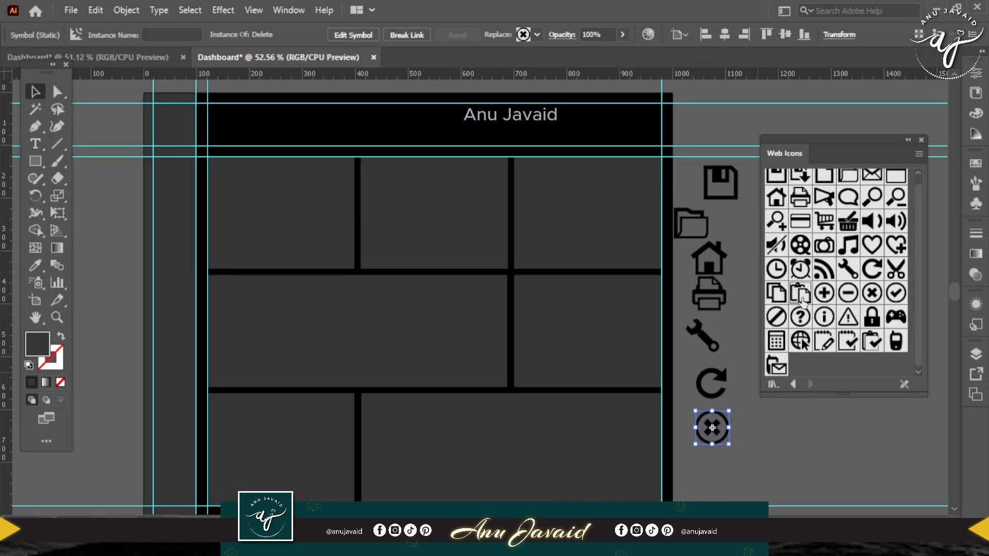
{"action": "left_click_drag", "start_coordinate": [801, 301], "coordinate": [777, 432]}
{"action": "left_click_drag", "start_coordinate": [800, 340], "coordinate": [814, 382]}
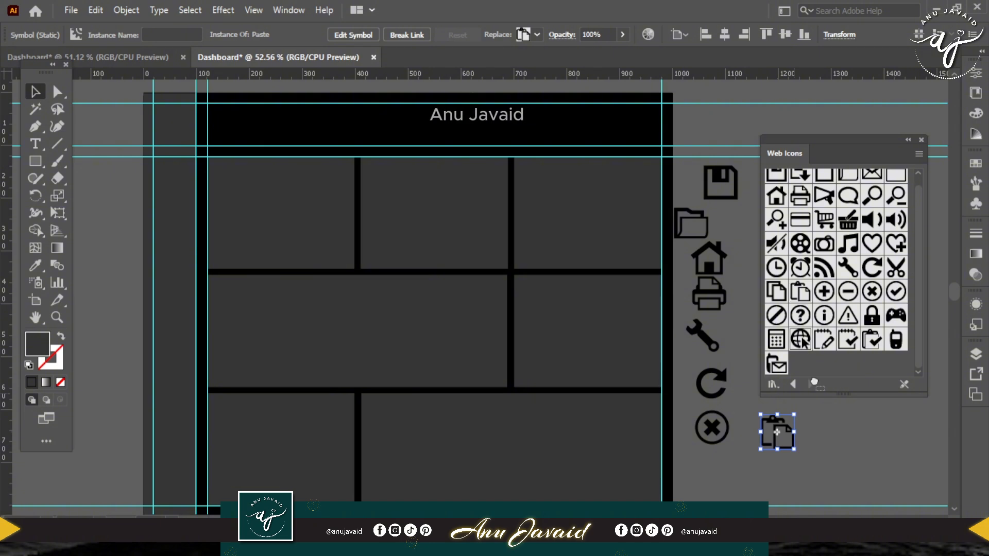
{"action": "left_click_drag", "start_coordinate": [835, 447], "coordinate": [834, 445]}
{"action": "left_click", "coordinate": [921, 140]}
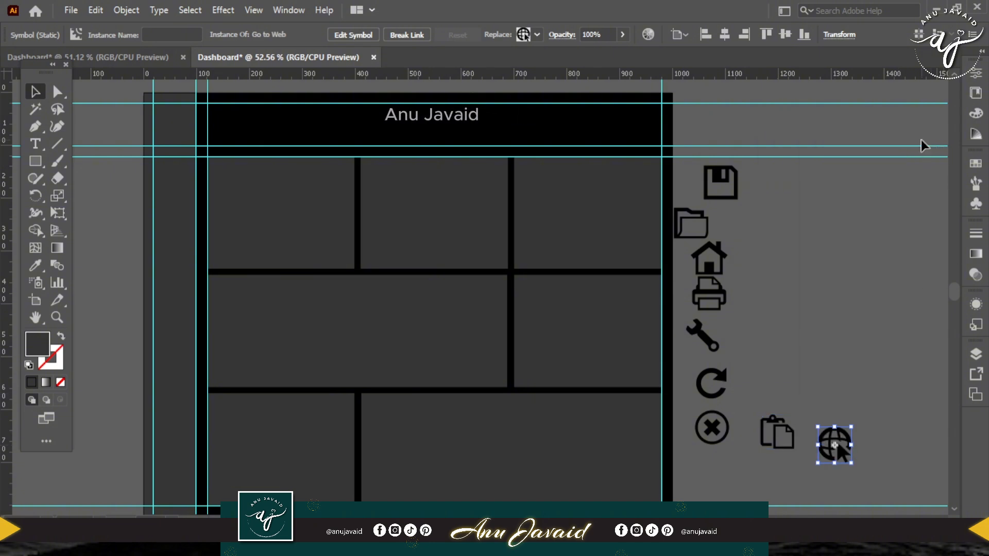
Select all the placed icons and move them together slightly farther to the right of the artboard.
{"action": "left_click_drag", "start_coordinate": [691, 174], "coordinate": [852, 489]}
{"action": "left_click_drag", "start_coordinate": [832, 444], "coordinate": [876, 435]}
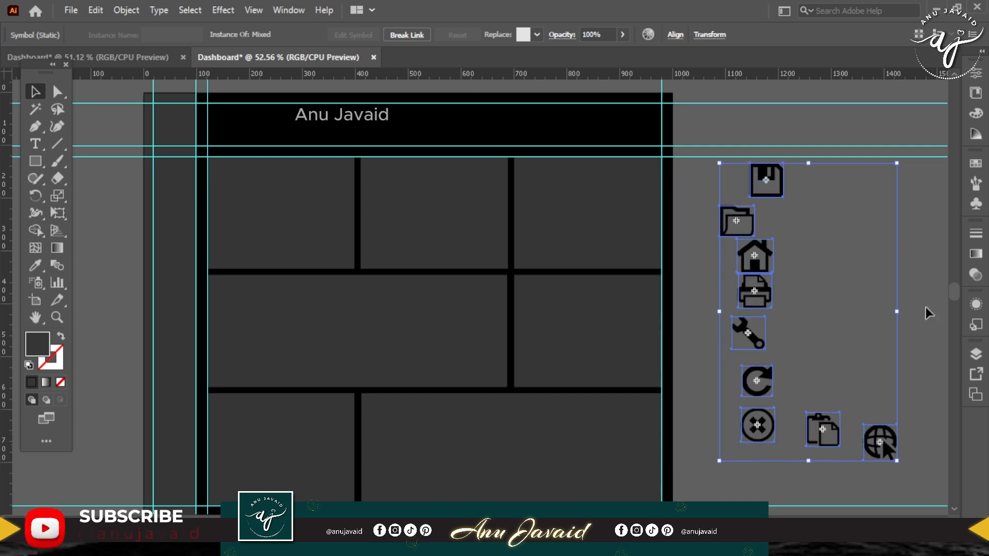
Expand the selected icon symbols with Object and Fill enabled and set their fill to bright cyan.
{"action": "left_click", "coordinate": [135, 11]}
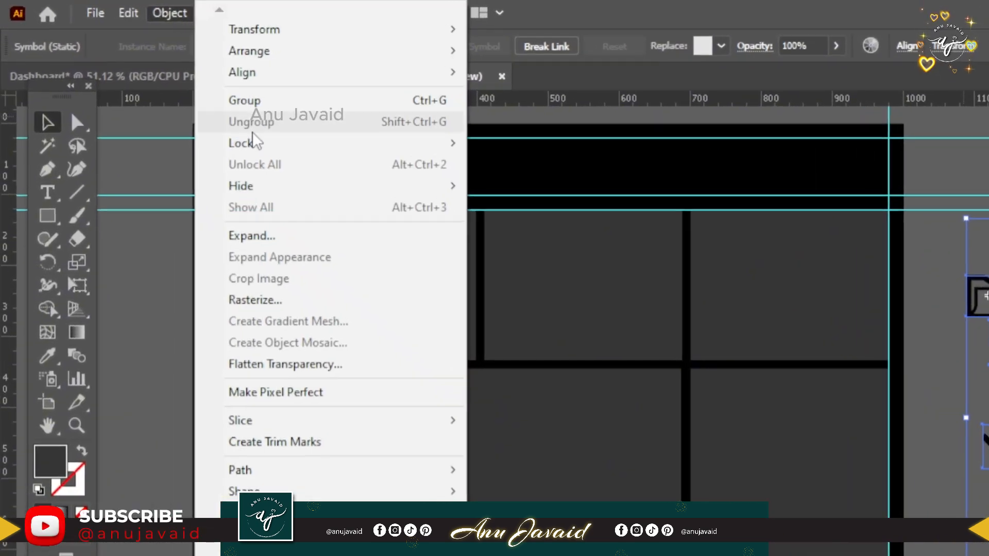
{"action": "left_click", "coordinate": [224, 194]}
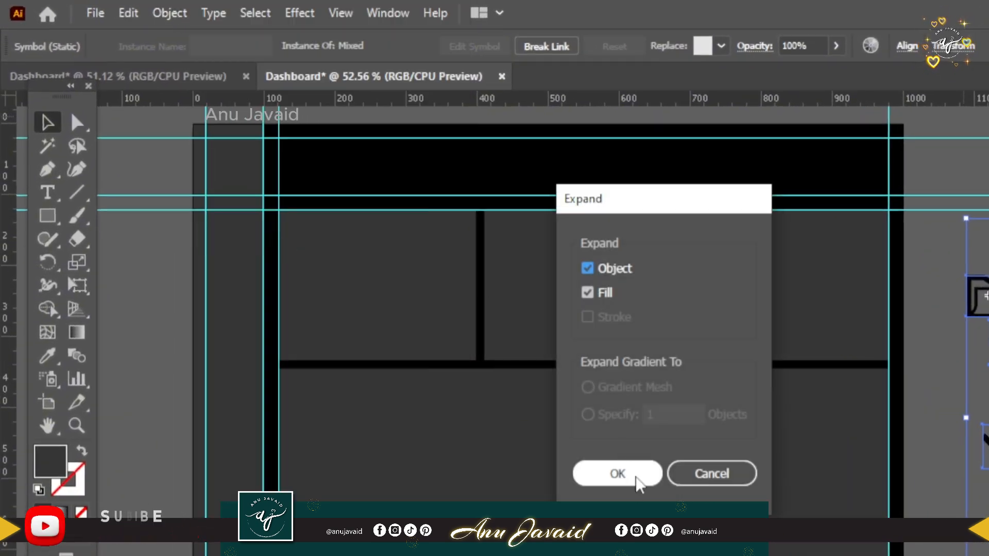
{"action": "left_click", "coordinate": [618, 473]}
{"action": "double_click", "coordinate": [49, 460]}
{"action": "left_click_drag", "start_coordinate": [853, 111], "coordinate": [854, 185]}
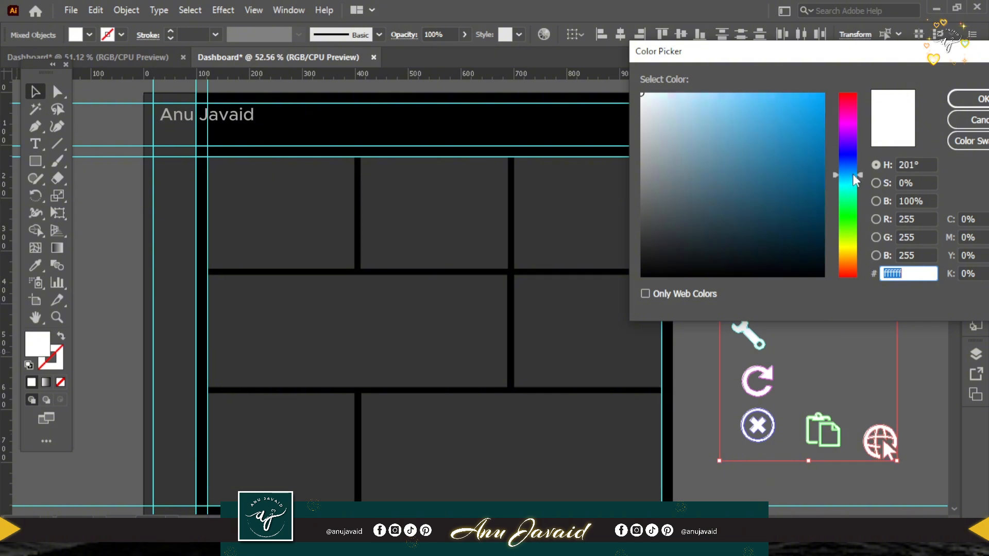
{"action": "left_click_drag", "start_coordinate": [813, 103], "coordinate": [841, 85]}
{"action": "left_click", "coordinate": [975, 98]}
Open the Pathfinder options and unite the shapes of the save and folder icons.
{"action": "left_click", "coordinate": [289, 9]}
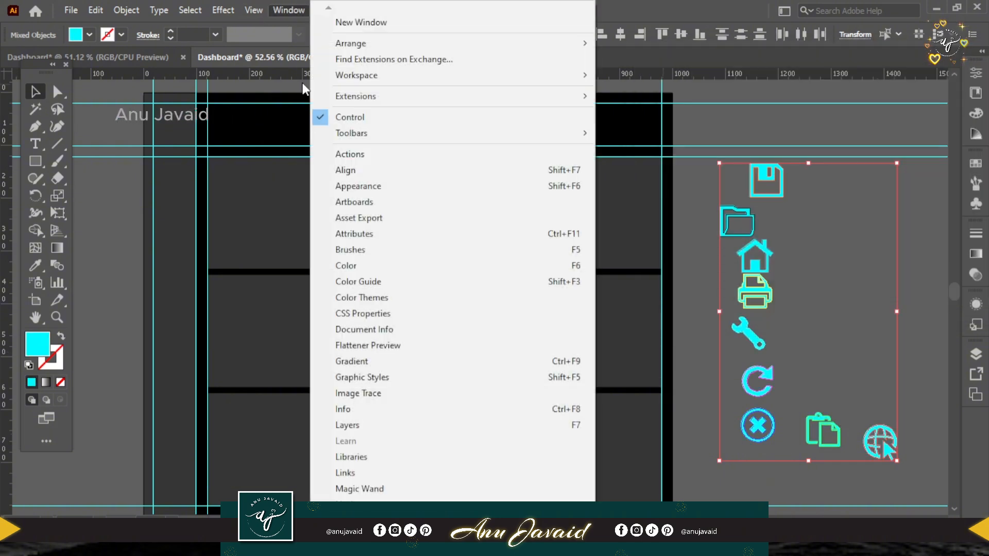
{"action": "left_click", "coordinate": [412, 325]}
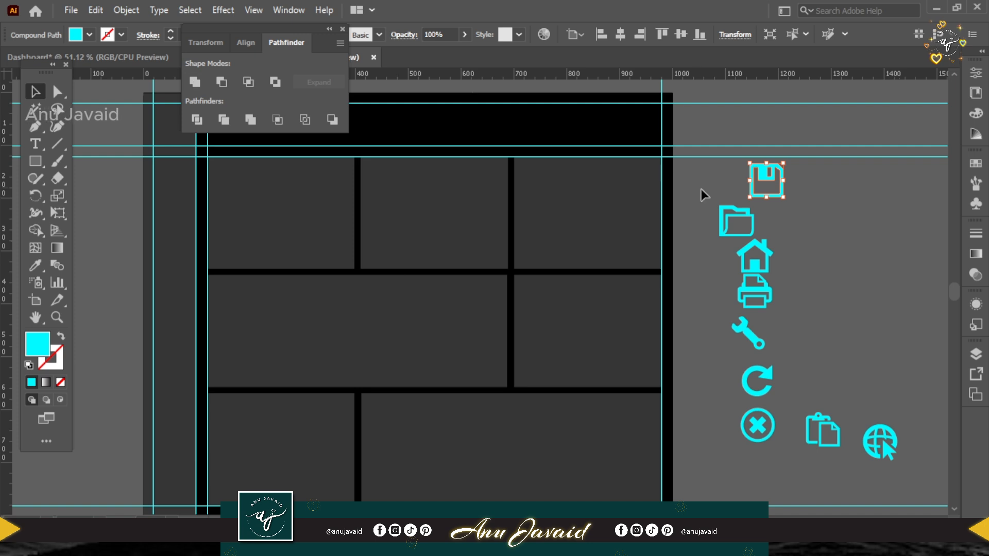
{"action": "left_click", "coordinate": [745, 238]}
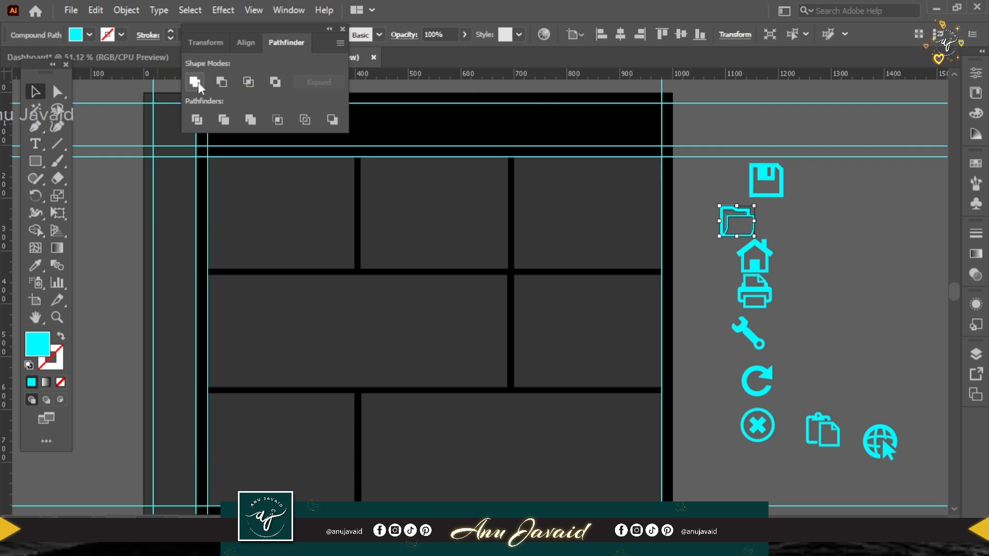
{"action": "left_click_drag", "start_coordinate": [722, 226], "coordinate": [839, 218]}
{"action": "left_click", "coordinate": [876, 309]}
{"action": "left_click_drag", "start_coordinate": [882, 430], "coordinate": [883, 362]}
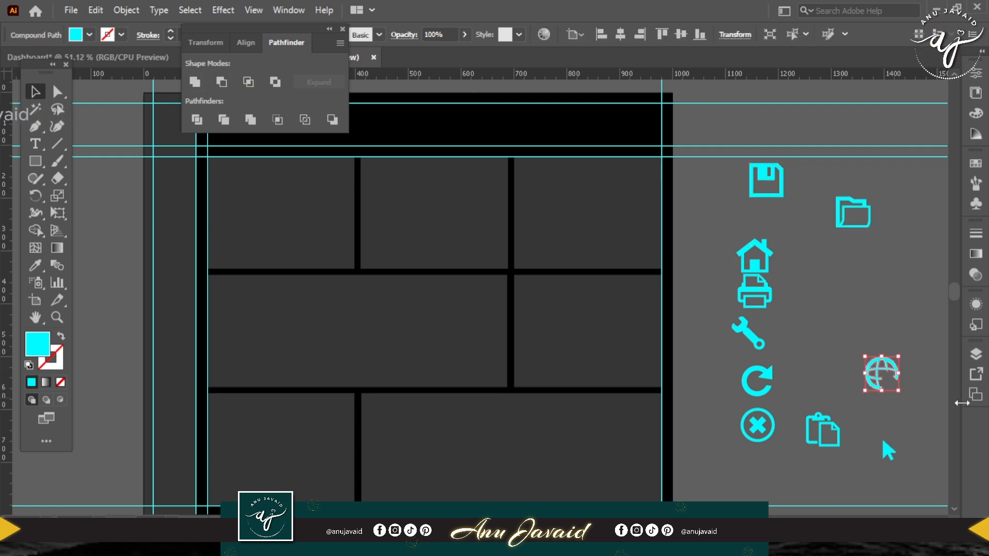
{"action": "key", "text": "ctrl+z"}
{"action": "key", "text": "ctrl+z"}
Unite the globe icon with its pointer arrow and group the parts of the circled cross icon.
{"action": "left_click_drag", "start_coordinate": [907, 406], "coordinate": [865, 466]}
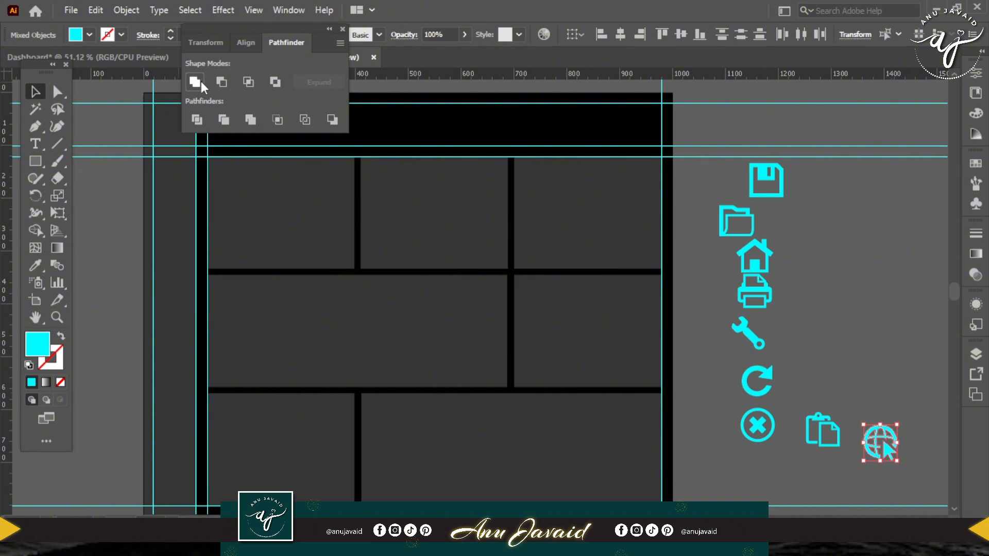
{"action": "left_click", "coordinate": [810, 428]}
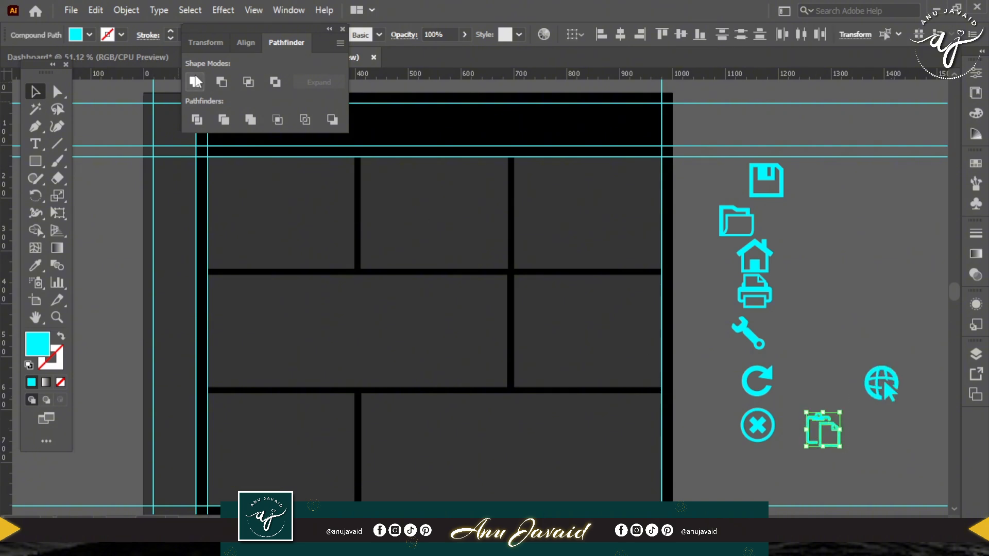
{"action": "left_click", "coordinate": [757, 425]}
{"action": "key", "text": "ctrl+g"}
{"action": "left_click_drag", "start_coordinate": [257, 29], "coordinate": [859, 221]}
Check that the refresh, wrench, printer and home icons each move as a single object by selecting them and shifting the home icon.
{"action": "left_click", "coordinate": [746, 381]}
{"action": "left_click", "coordinate": [745, 327]}
{"action": "left_click", "coordinate": [767, 300]}
{"action": "left_click", "coordinate": [747, 263]}
{"action": "left_click_drag", "start_coordinate": [747, 263], "coordinate": [701, 263]}
{"action": "left_click", "coordinate": [944, 221]}
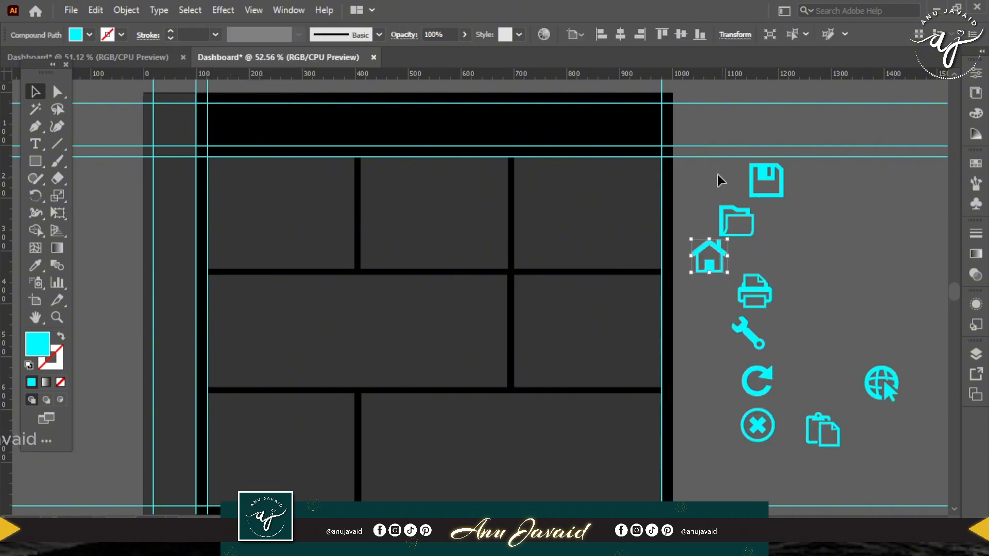
Align all icons beside the artboard on one vertical centre line and move the globe icon below the paste icon.
{"action": "left_click_drag", "start_coordinate": [716, 174], "coordinate": [915, 440]}
{"action": "left_click", "coordinate": [619, 34]}
{"action": "left_click", "coordinate": [716, 247]}
{"action": "left_click_drag", "start_coordinate": [769, 434], "coordinate": [767, 478]}
{"action": "left_click", "coordinate": [831, 388]}
{"action": "left_click_drag", "start_coordinate": [831, 388], "coordinate": [812, 317]}
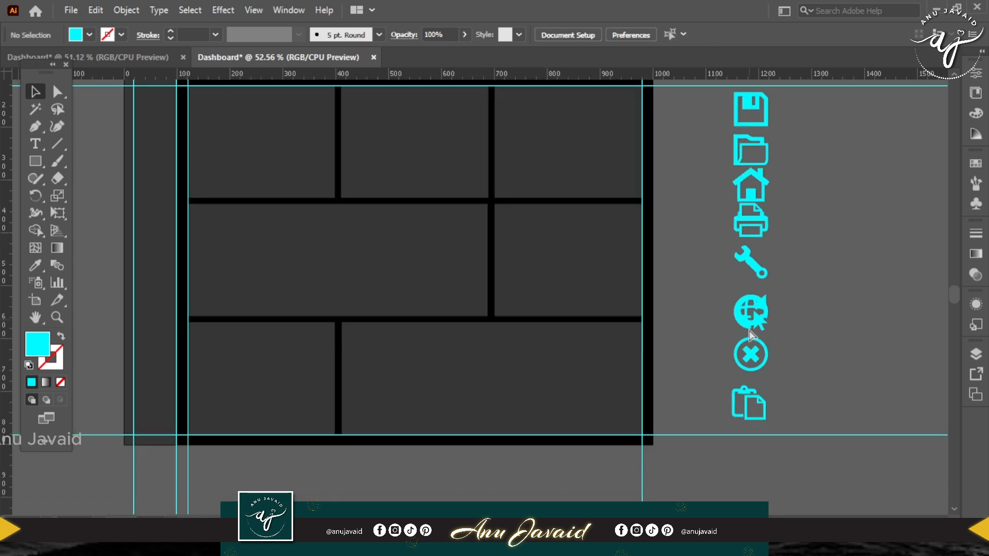
{"action": "left_click_drag", "start_coordinate": [750, 326], "coordinate": [751, 465]}
Centre-align the whole icon column and distribute the icons with even vertical spacing.
{"action": "left_click_drag", "start_coordinate": [834, 272], "coordinate": [829, 298]}
{"action": "left_click_drag", "start_coordinate": [707, 105], "coordinate": [804, 484]}
{"action": "left_click", "coordinate": [620, 34]}
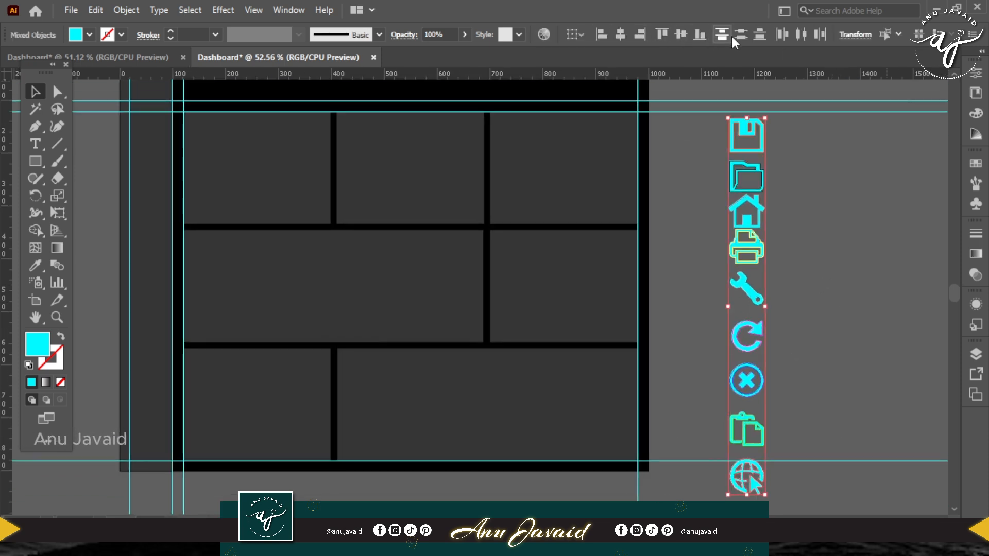
{"action": "left_click", "coordinate": [741, 35]}
Scale the icon column down proportionally and move it closer to the artboard.
{"action": "left_click_drag", "start_coordinate": [765, 118], "coordinate": [760, 163]}
{"action": "left_click_drag", "start_coordinate": [810, 287], "coordinate": [875, 298]}
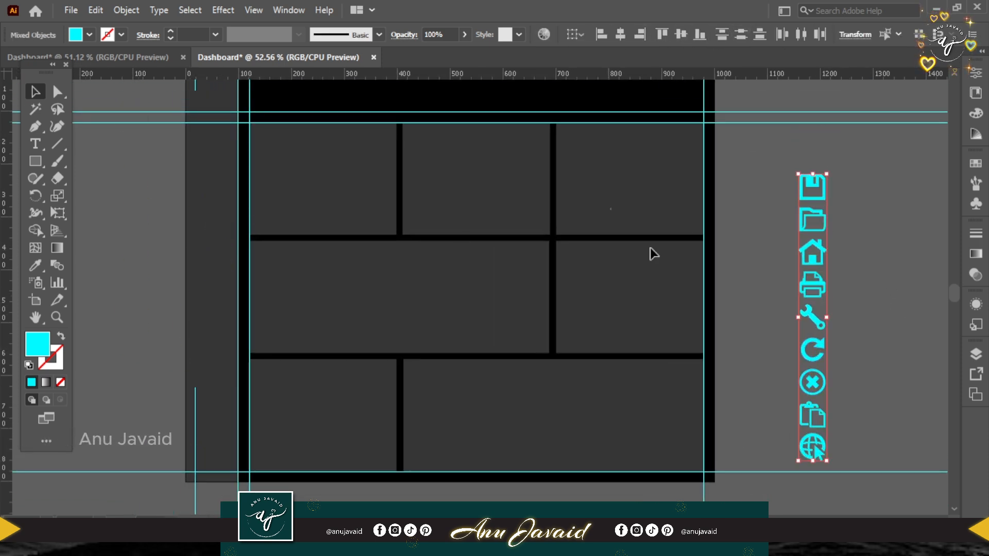
{"action": "left_click_drag", "start_coordinate": [812, 286], "coordinate": [774, 246]}
Place the circled cross icon at the right end of the black header bar and the refresh icon beside it.
{"action": "left_click", "coordinate": [795, 403]}
{"action": "left_click_drag", "start_coordinate": [795, 403], "coordinate": [689, 146]}
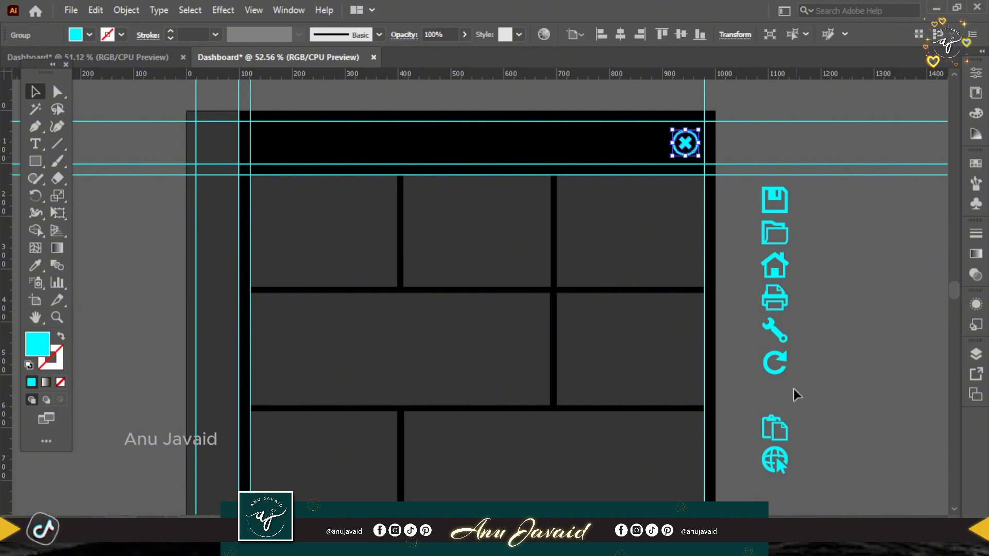
{"action": "left_click_drag", "start_coordinate": [774, 362], "coordinate": [650, 142]}
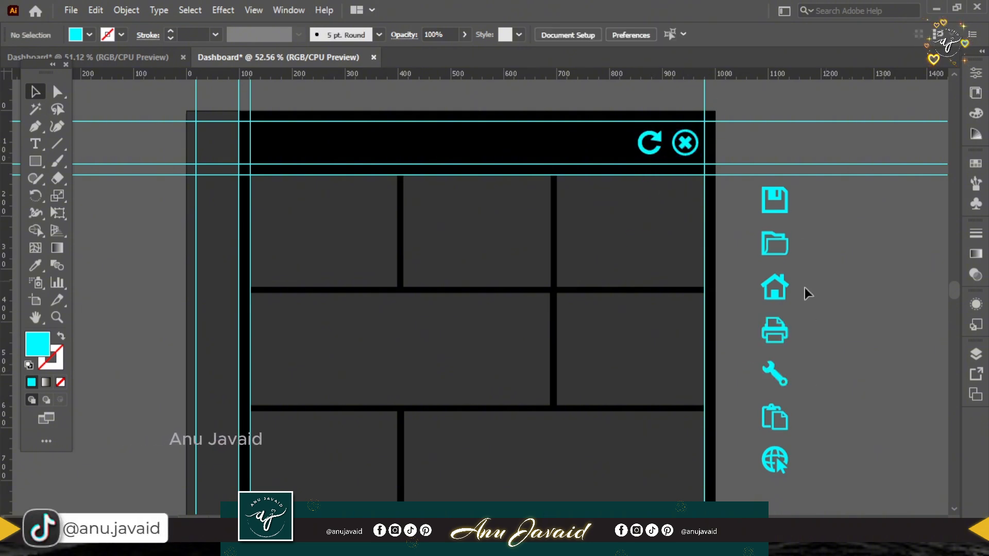
Take the home icon out of the icon column and move the reordered remaining icons into the sidebar below header level.
{"action": "left_click_drag", "start_coordinate": [775, 289], "coordinate": [779, 155]}
{"action": "left_click_drag", "start_coordinate": [771, 195], "coordinate": [773, 284]}
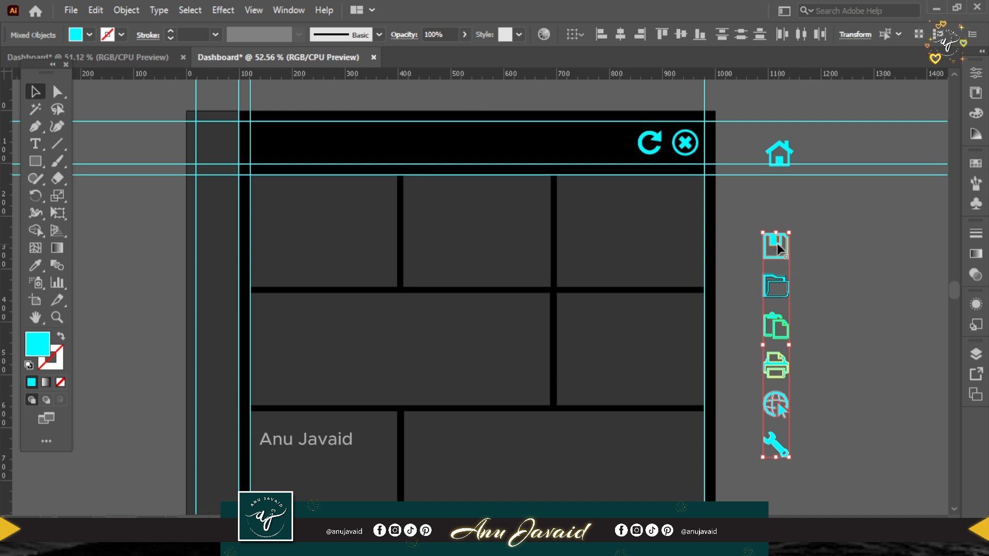
{"action": "left_click_drag", "start_coordinate": [776, 243], "coordinate": [230, 196]}
{"action": "left_click", "coordinate": [755, 236]}
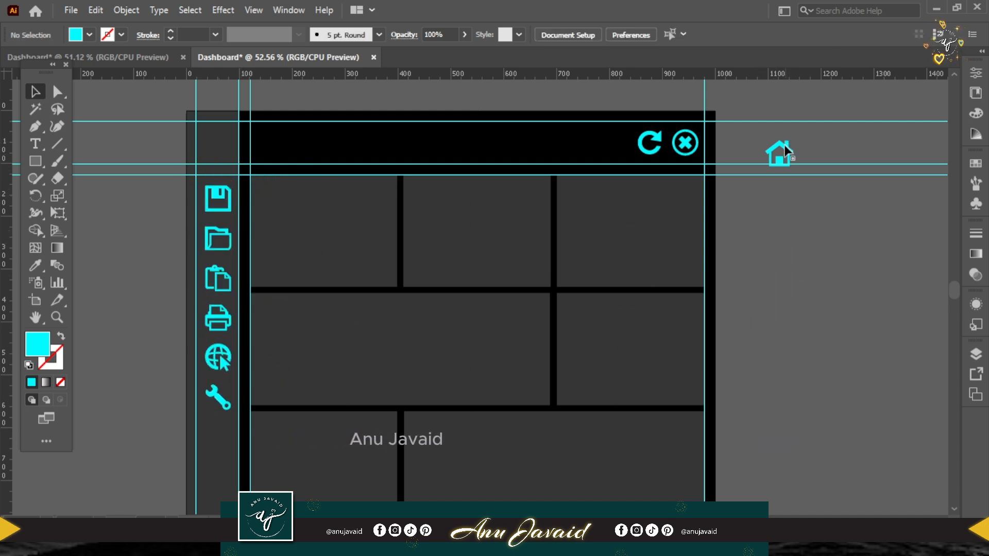
Place the home icon at the top of the sidebar and centre it vertically with the refresh and circled cross icons.
{"action": "left_click_drag", "start_coordinate": [220, 119], "coordinate": [223, 136]}
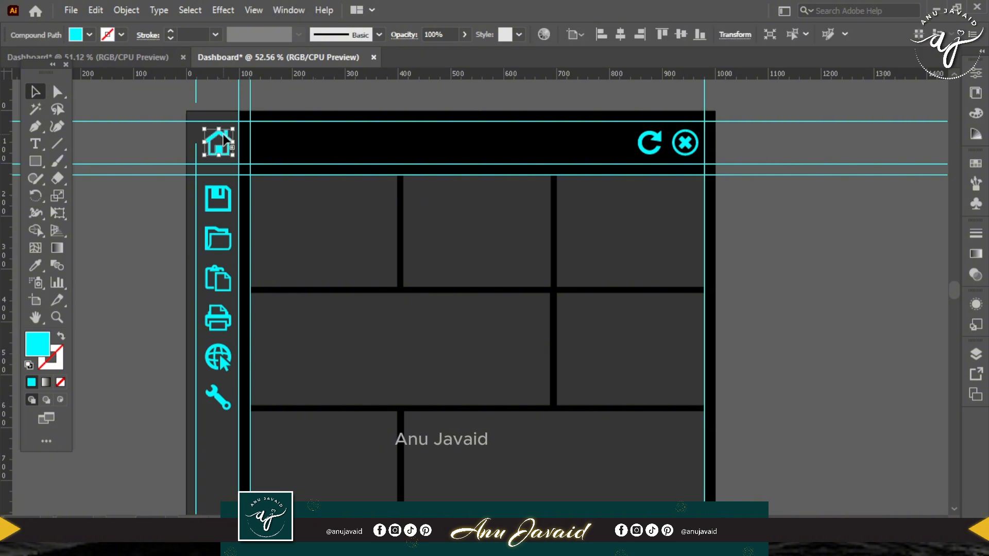
{"action": "left_click", "coordinate": [657, 150], "text": "shift"}
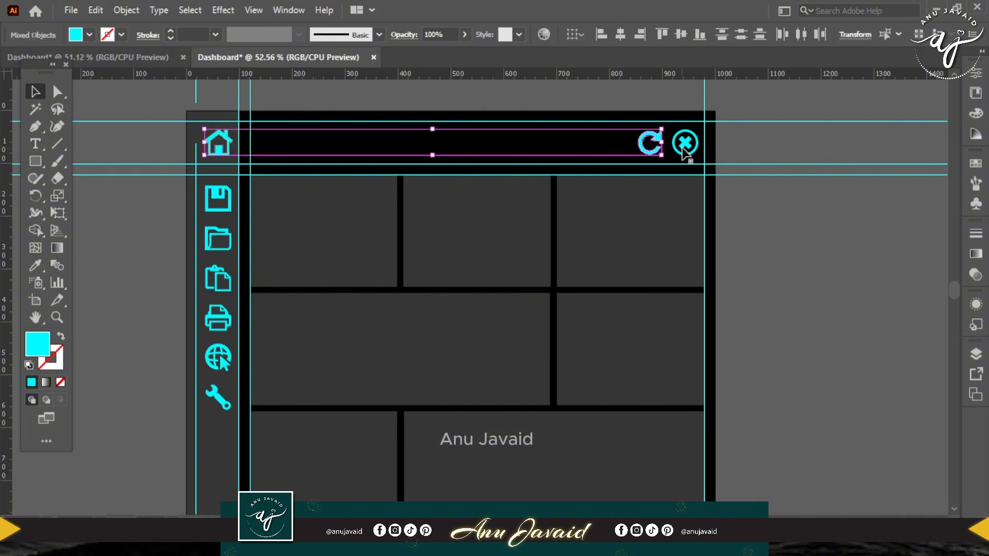
{"action": "left_click", "coordinate": [684, 144], "text": "shift"}
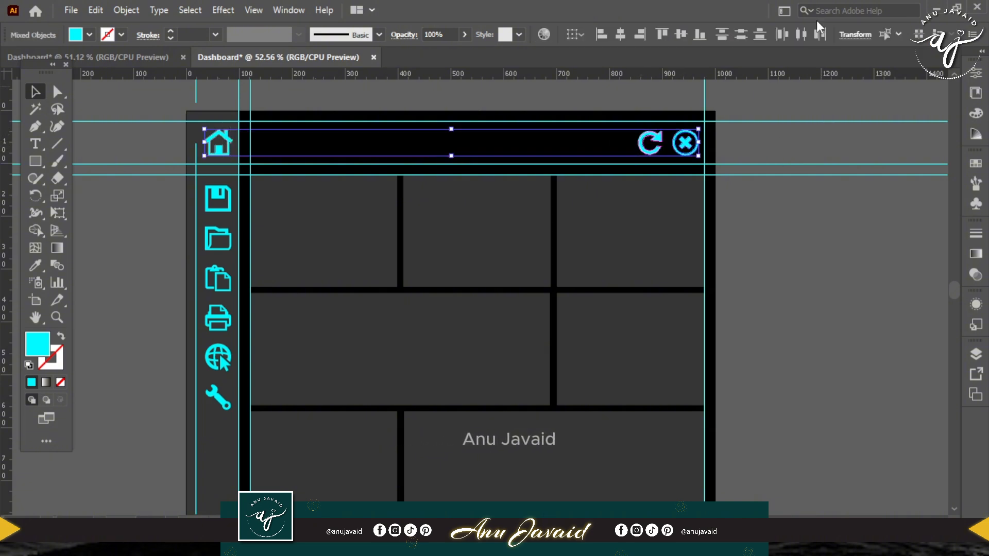
{"action": "left_click", "coordinate": [680, 34]}
{"action": "left_click", "coordinate": [786, 150]}
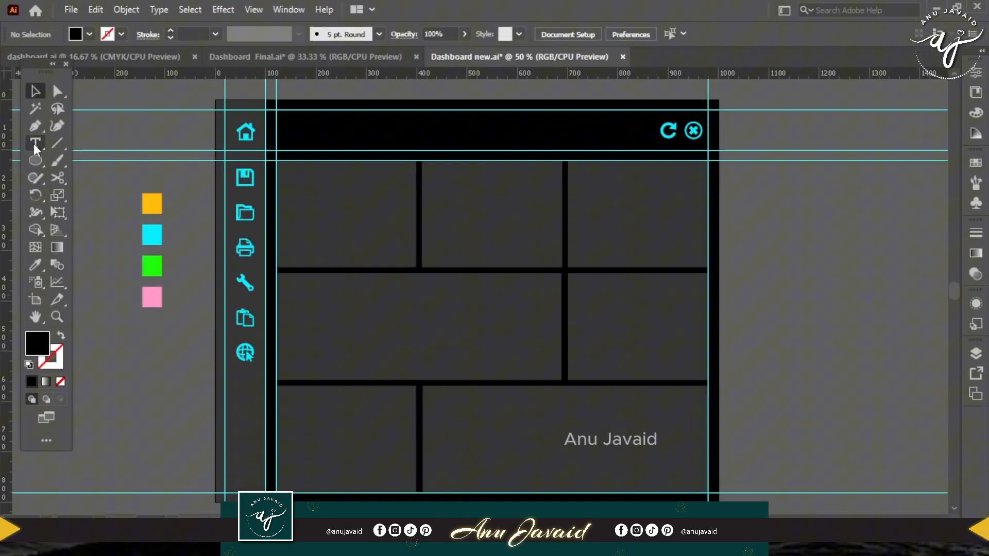
Add the white title text PROJECT MANAGEMENT DASHBOARD in the black header bar.
{"action": "left_click", "coordinate": [35, 142]}
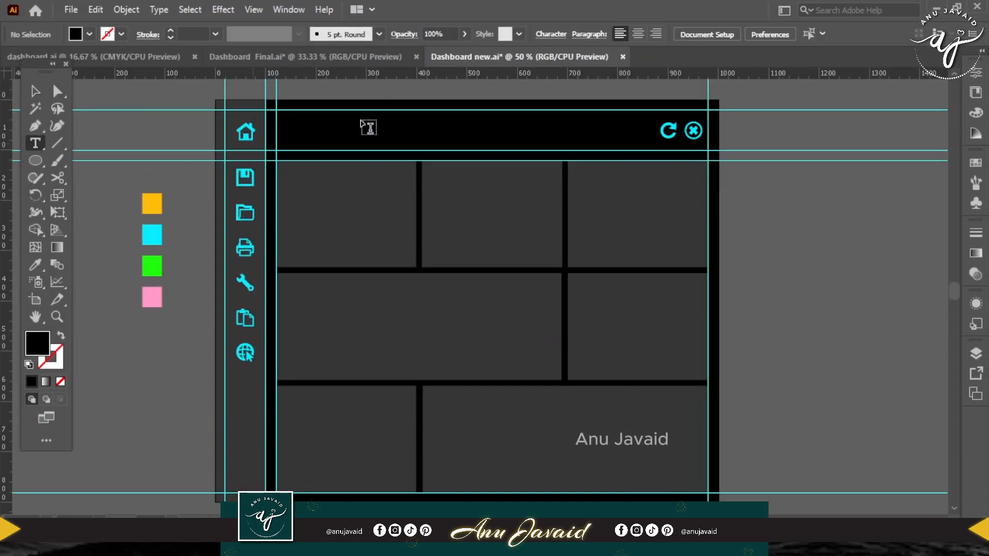
{"action": "left_click", "coordinate": [291, 122]}
{"action": "double_click", "coordinate": [44, 345]}
{"action": "left_click_drag", "start_coordinate": [679, 140], "coordinate": [641, 93]}
{"action": "left_click", "coordinate": [971, 98]}
{"action": "type", "text": "P"}
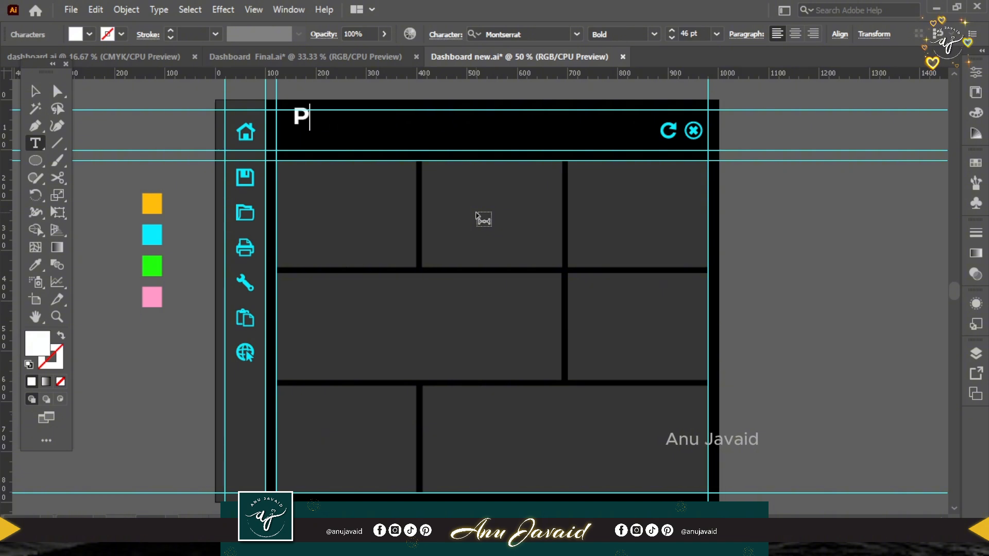
{"action": "type", "text": "ROJECT MAN"}
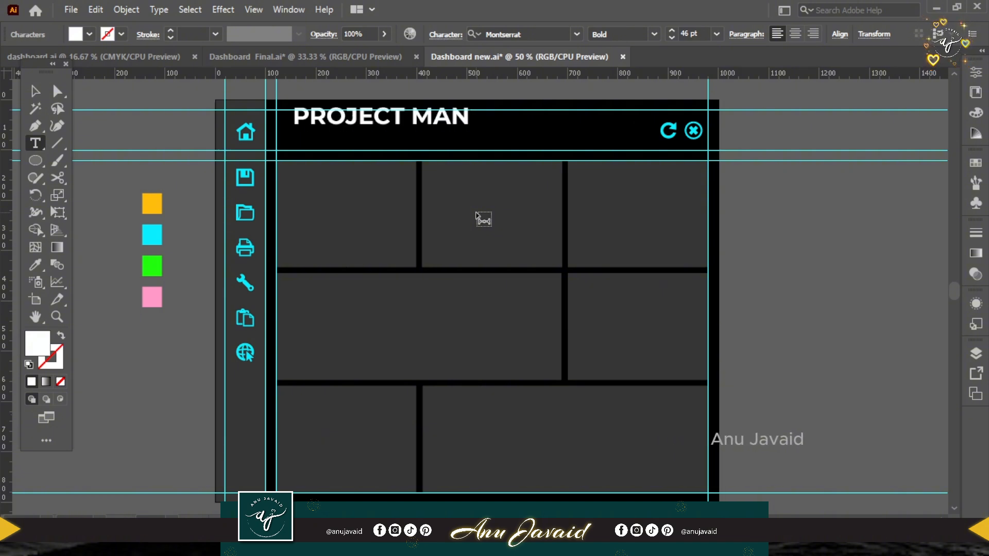
{"action": "type", "text": "AGEMENT D"}
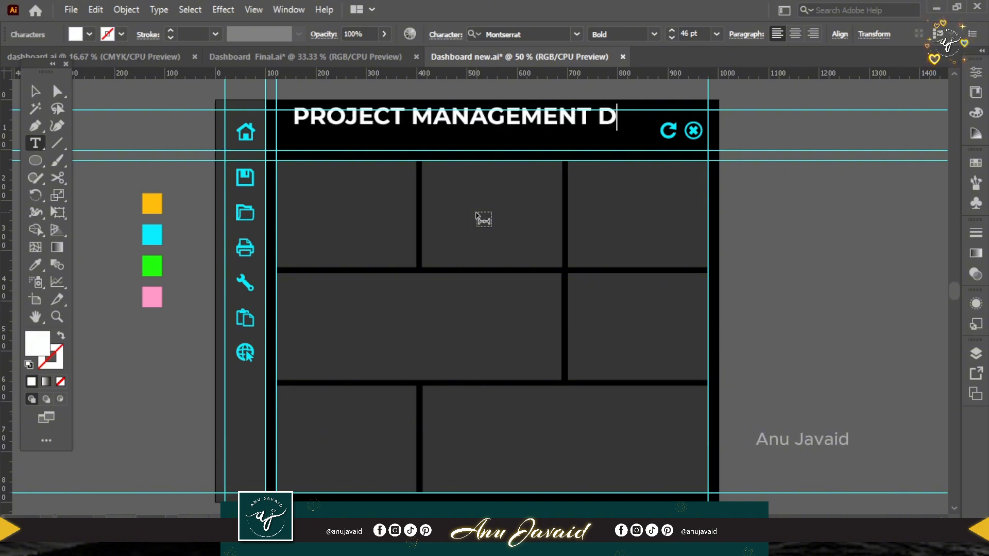
{"action": "type", "text": "ASHBOARD"}
Set the title to 30 pt and align it vertically with the home, refresh and circled cross icons.
{"action": "key", "text": "ctrl+a"}
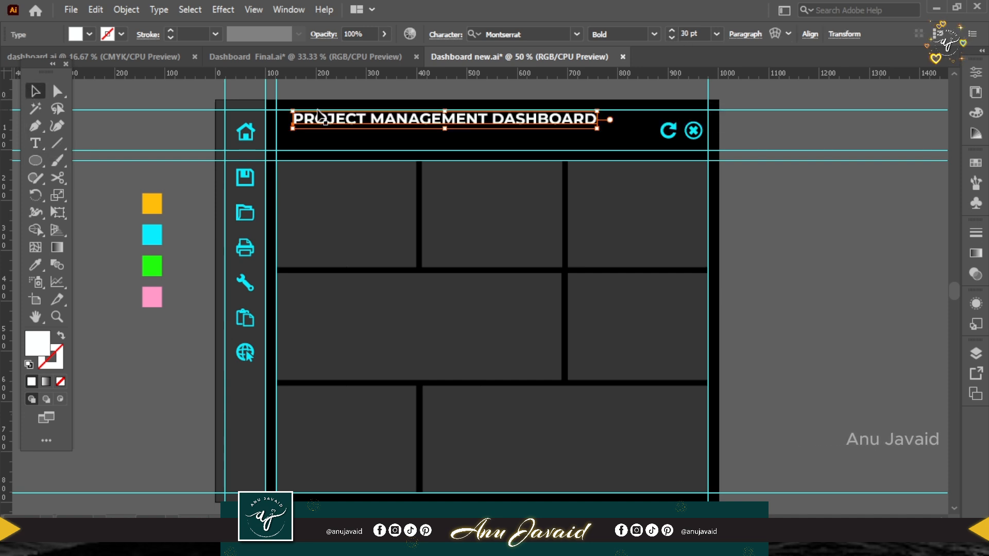
{"action": "left_click_drag", "start_coordinate": [443, 124], "coordinate": [432, 134]}
{"action": "left_click", "coordinate": [665, 135], "text": "shift"}
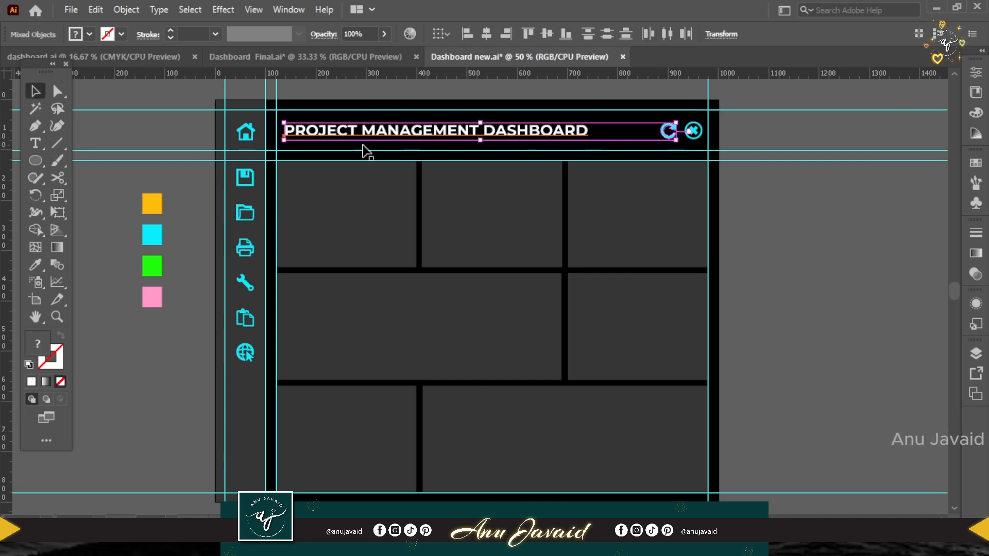
{"action": "left_click", "coordinate": [245, 132], "text": "shift"}
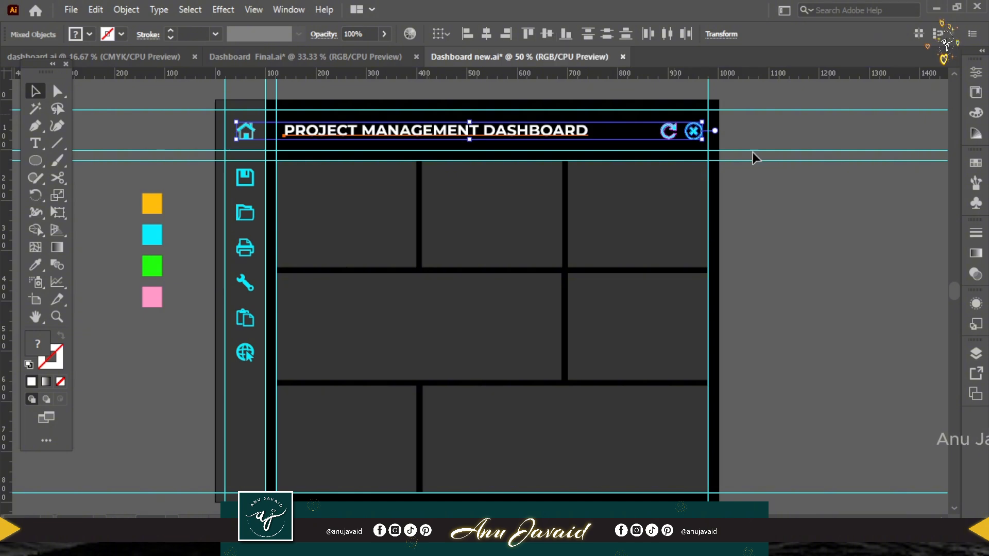
{"action": "left_click", "coordinate": [833, 226]}
Recolour the title text with the cyan sampled from the swatch square beside the artboard.
{"action": "left_click", "coordinate": [521, 132]}
{"action": "left_click", "coordinate": [35, 265]}
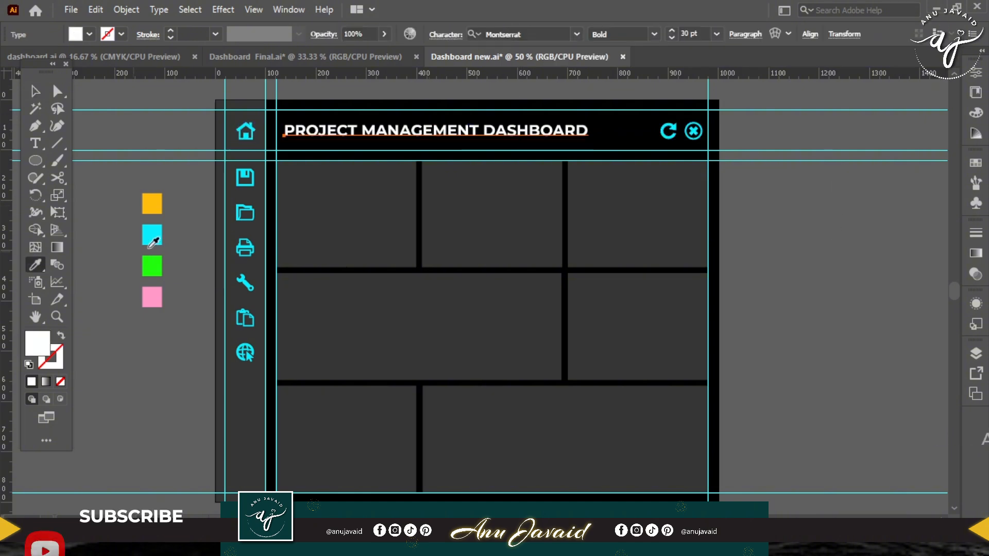
{"action": "left_click", "coordinate": [152, 238]}
Move the four colour swatch squares from the left side of the artboard to the empty area on its right.
{"action": "left_click_drag", "start_coordinate": [249, 194], "coordinate": [274, 186]}
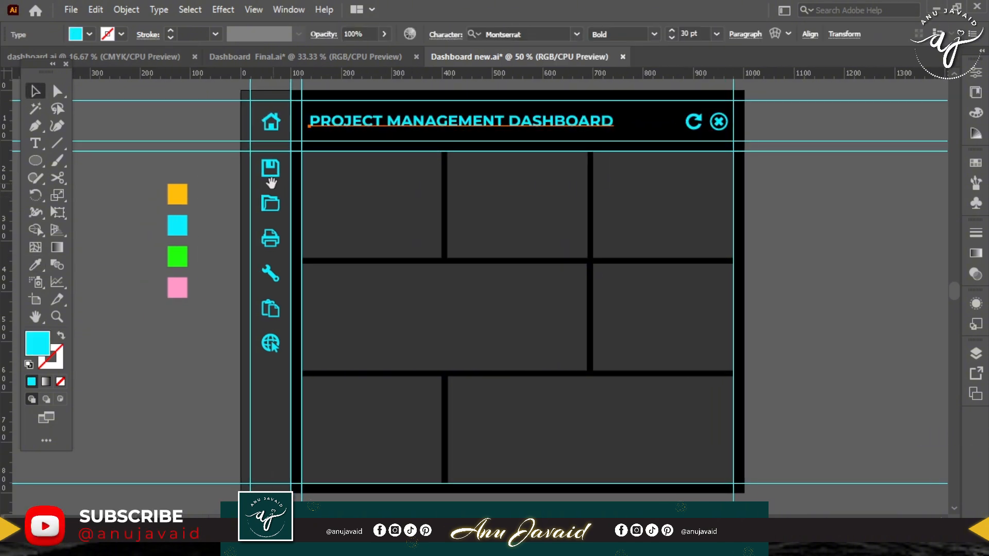
{"action": "left_click_drag", "start_coordinate": [153, 176], "coordinate": [868, 284]}
{"action": "left_click_drag", "start_coordinate": [784, 247], "coordinate": [824, 248]}
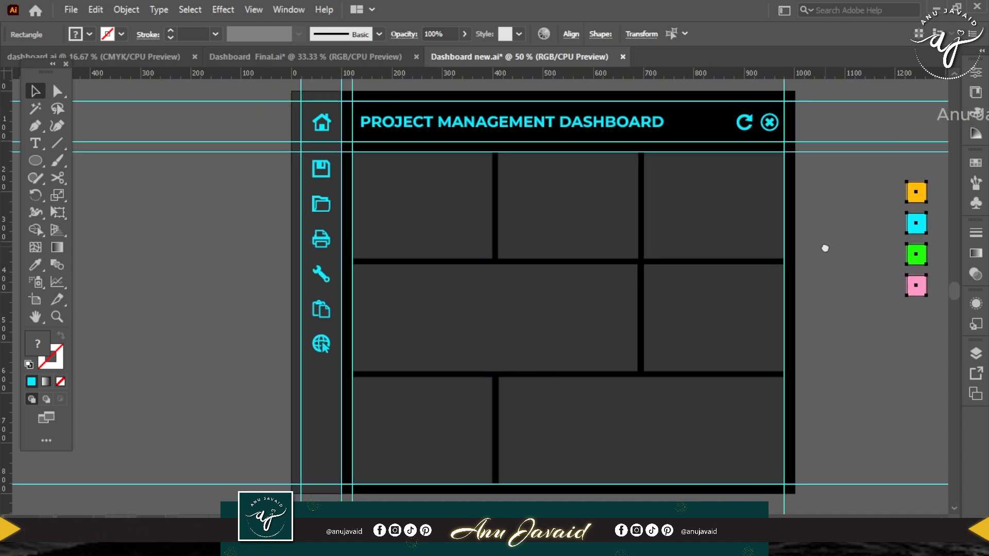
{"action": "left_click_drag", "start_coordinate": [893, 194], "coordinate": [857, 195]}
{"action": "left_click", "coordinate": [821, 195]}
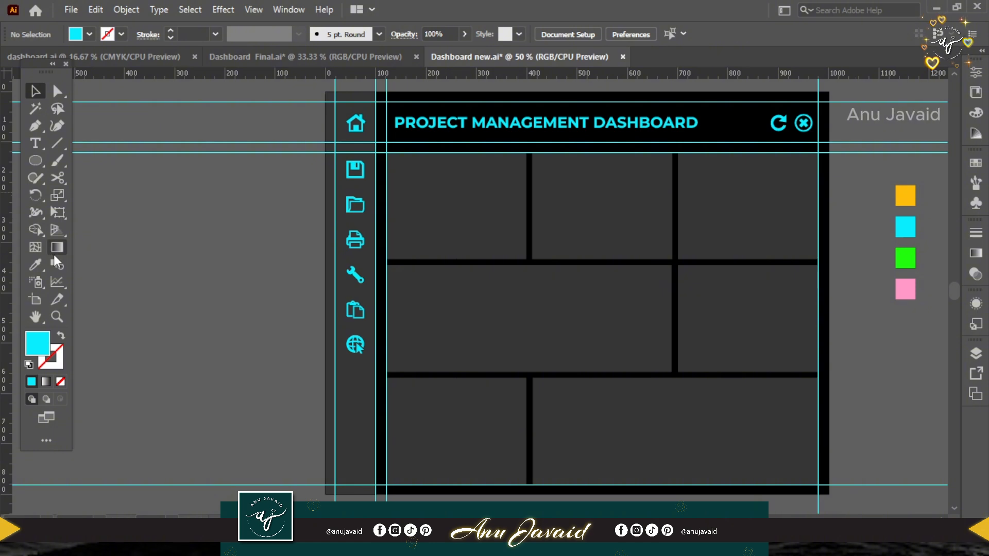
Draw a pie graph in the empty area to the left of the artboard.
{"action": "left_click", "coordinate": [57, 281]}
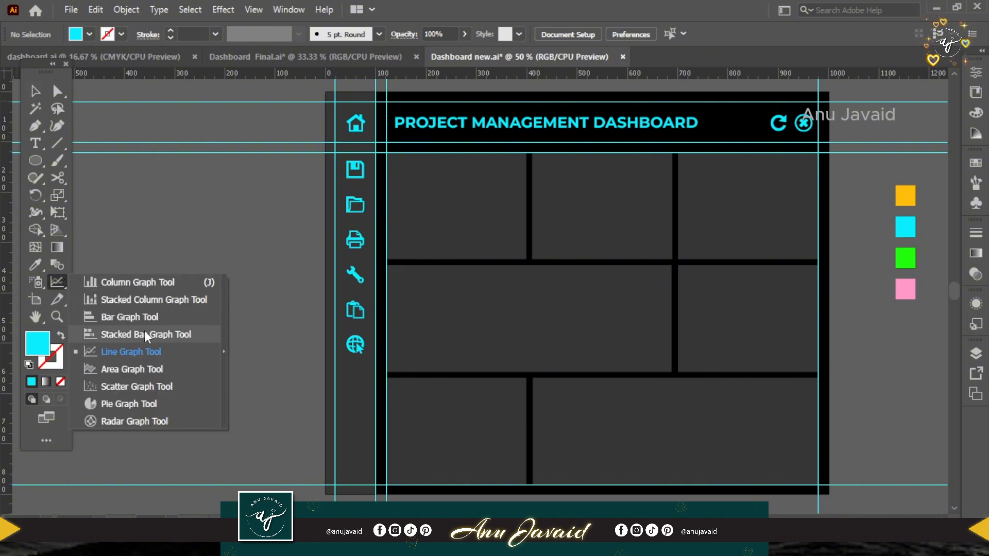
{"action": "left_click", "coordinate": [158, 403]}
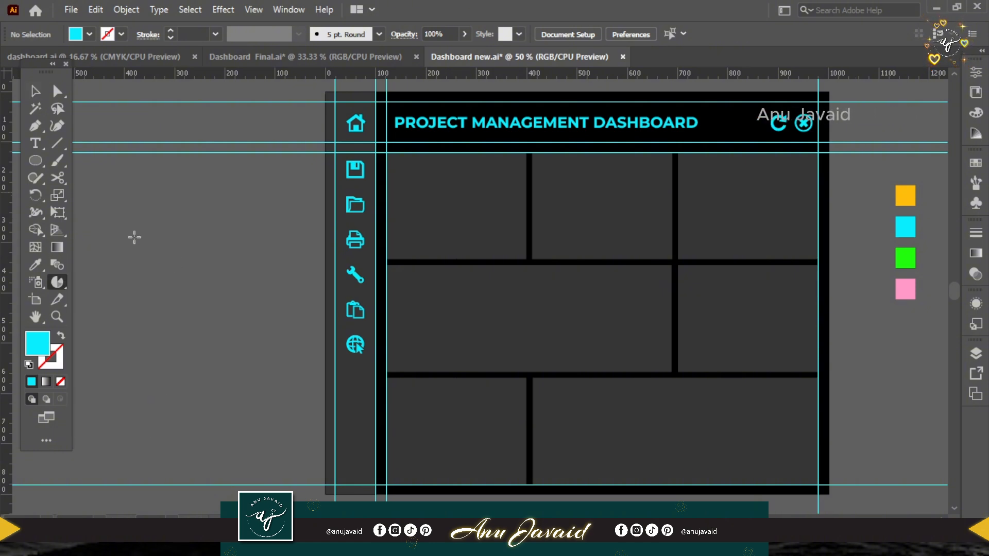
{"action": "left_click_drag", "start_coordinate": [134, 287], "coordinate": [230, 341]}
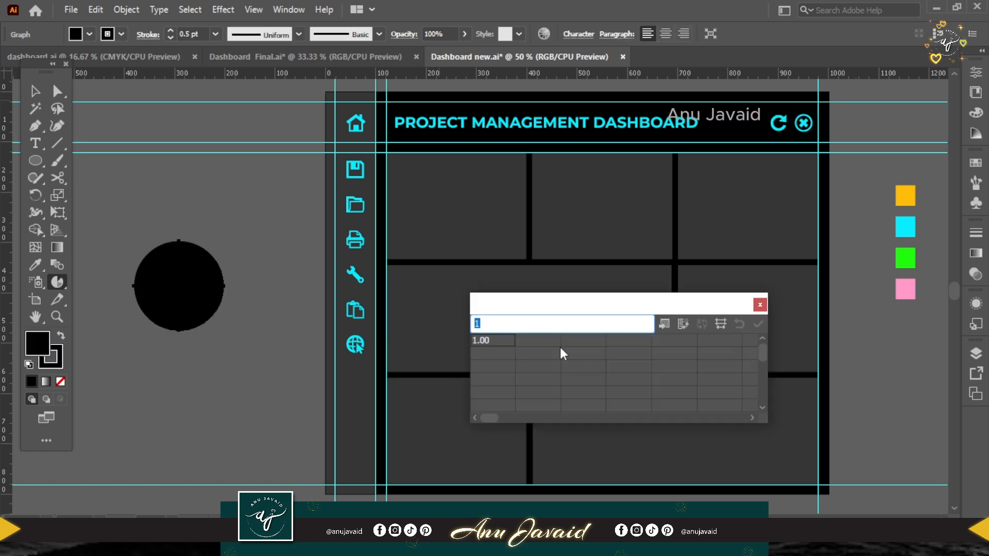
Enter 10, 20 and 50 as the pie graph's data in one row, apply it and close the data window.
{"action": "type", "text": "10"}
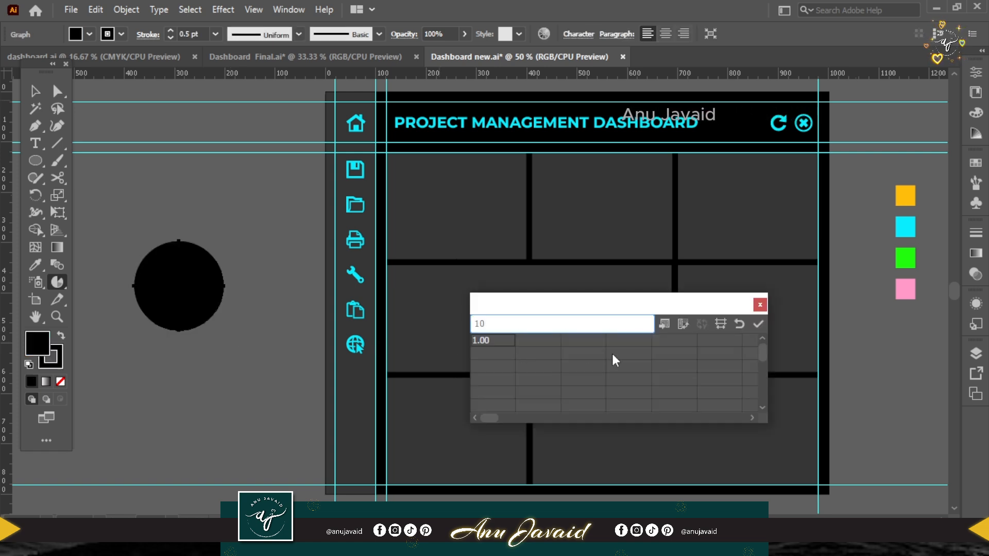
{"action": "key", "text": "Tab"}
{"action": "type", "text": "20"}
{"action": "key", "text": "Tab"}
{"action": "type", "text": "50"}
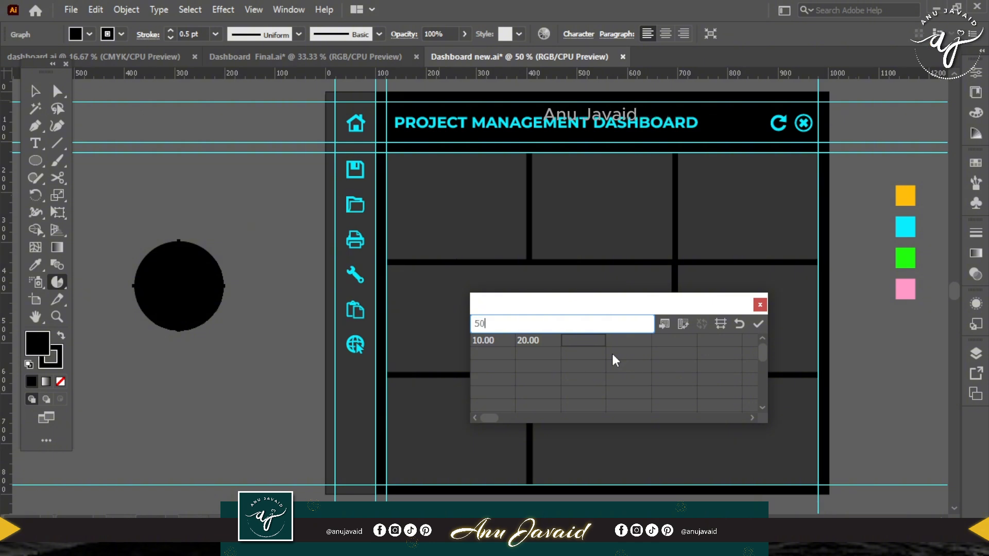
{"action": "key", "text": "Return"}
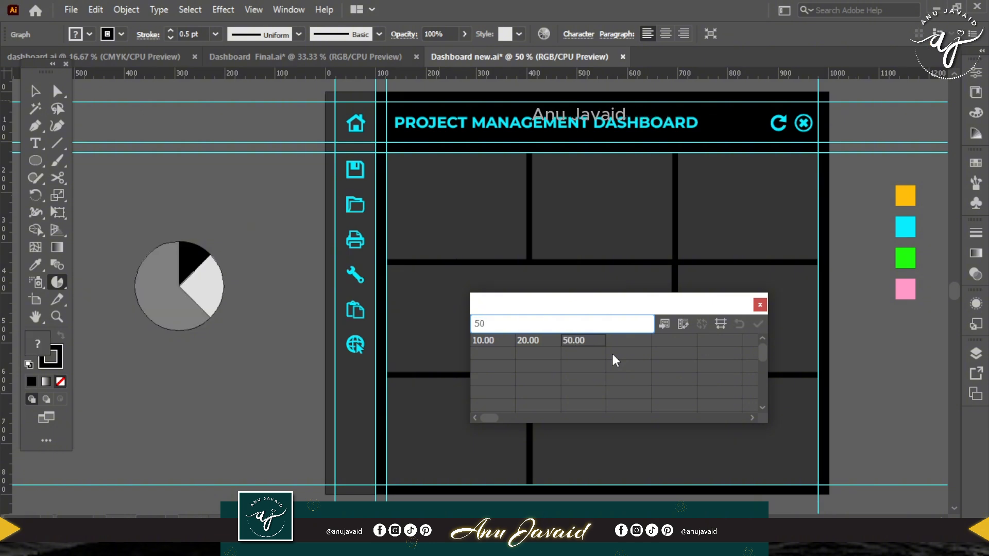
{"action": "left_click", "coordinate": [759, 304]}
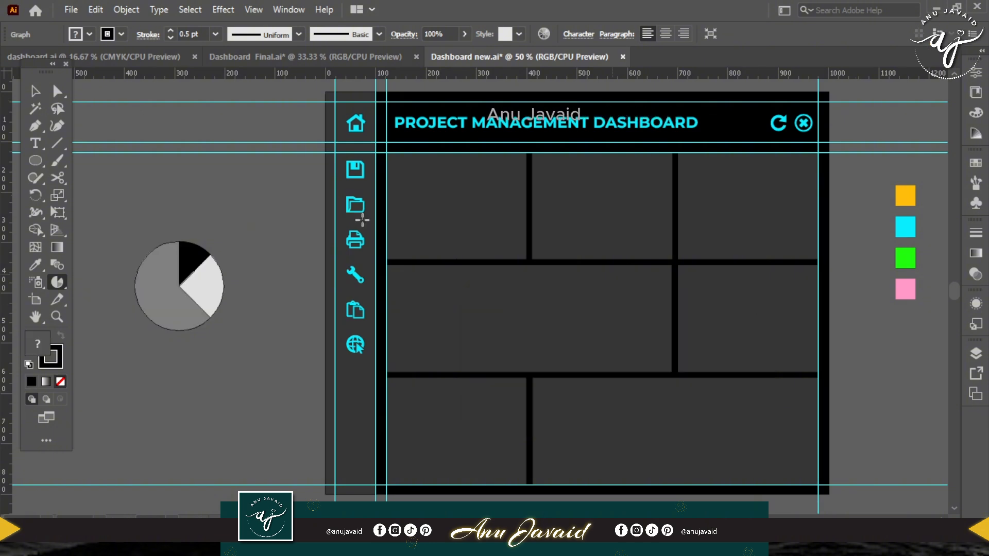
Move the pie graph into the first card of the dashboard's upper row and deselect it.
{"action": "left_click", "coordinate": [57, 92]}
{"action": "left_click_drag", "start_coordinate": [169, 308], "coordinate": [446, 227]}
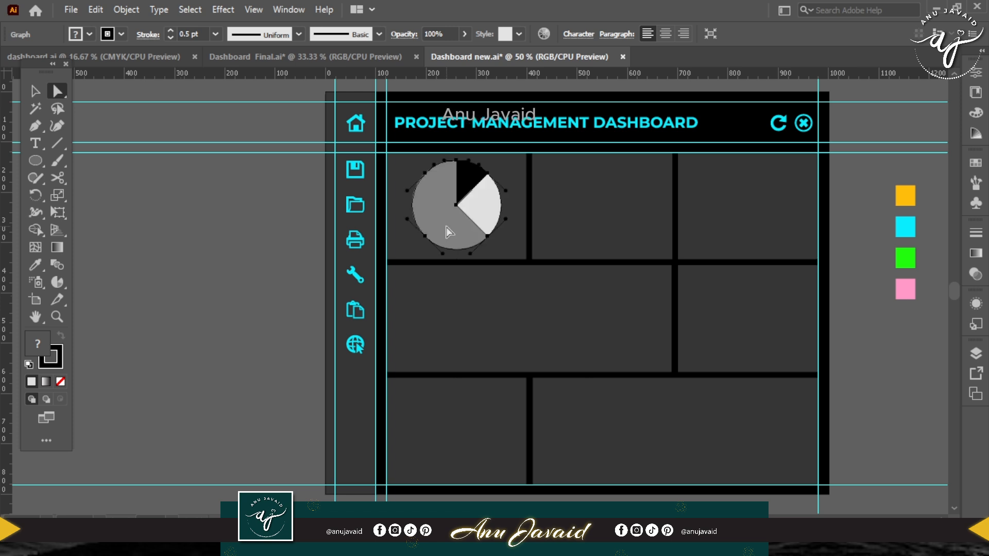
{"action": "left_click_drag", "start_coordinate": [509, 231], "coordinate": [406, 233]}
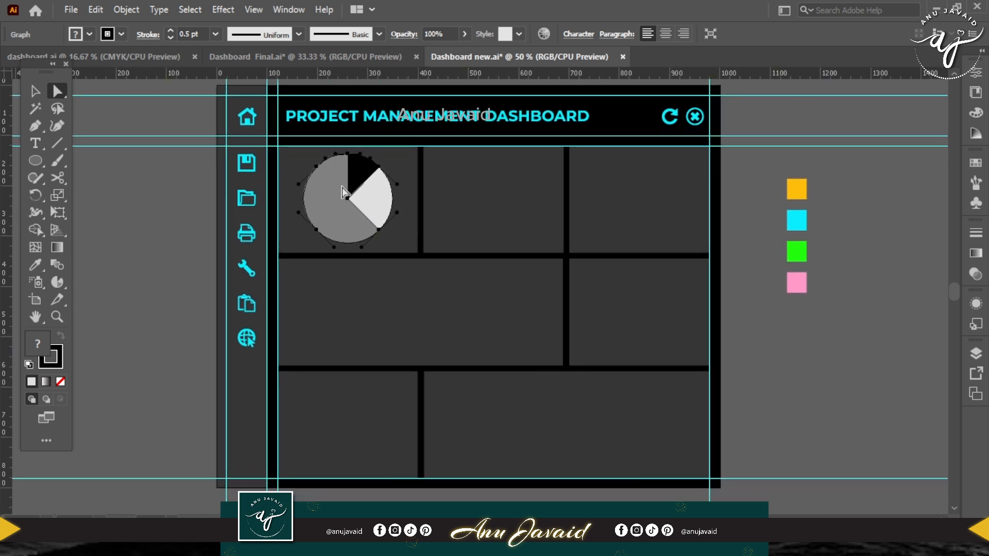
{"action": "left_click", "coordinate": [160, 135]}
Recolour the pie's largest slice cyan and its light grey slice green, sampling both colours from the swatch squares.
{"action": "left_click", "coordinate": [336, 229]}
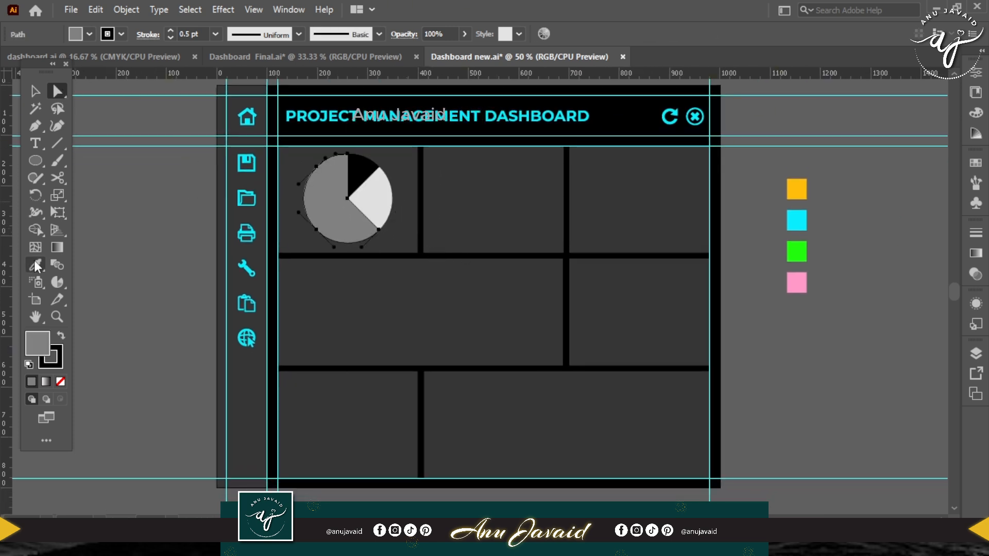
{"action": "left_click", "coordinate": [806, 211]}
{"action": "key", "text": "a"}
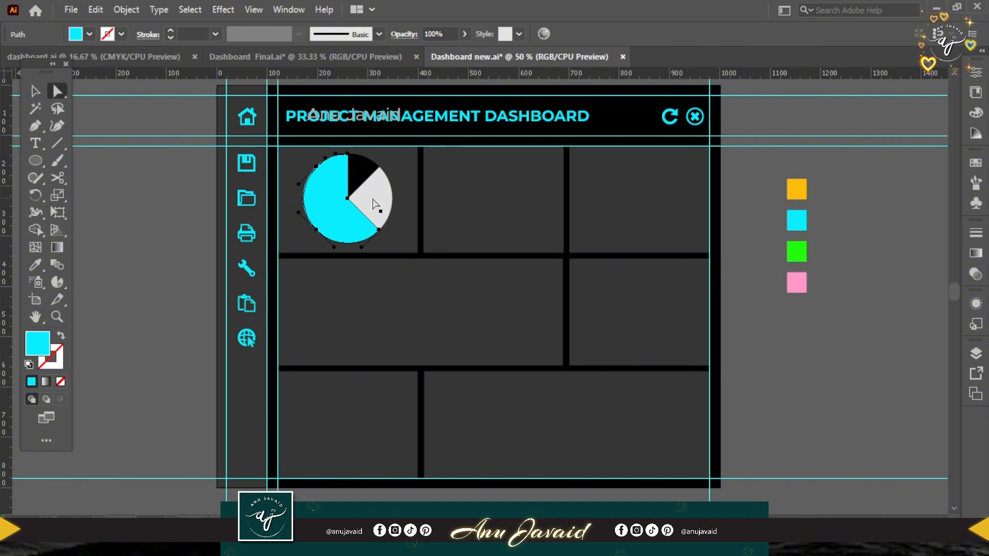
{"action": "left_click", "coordinate": [375, 203]}
{"action": "key", "text": "i"}
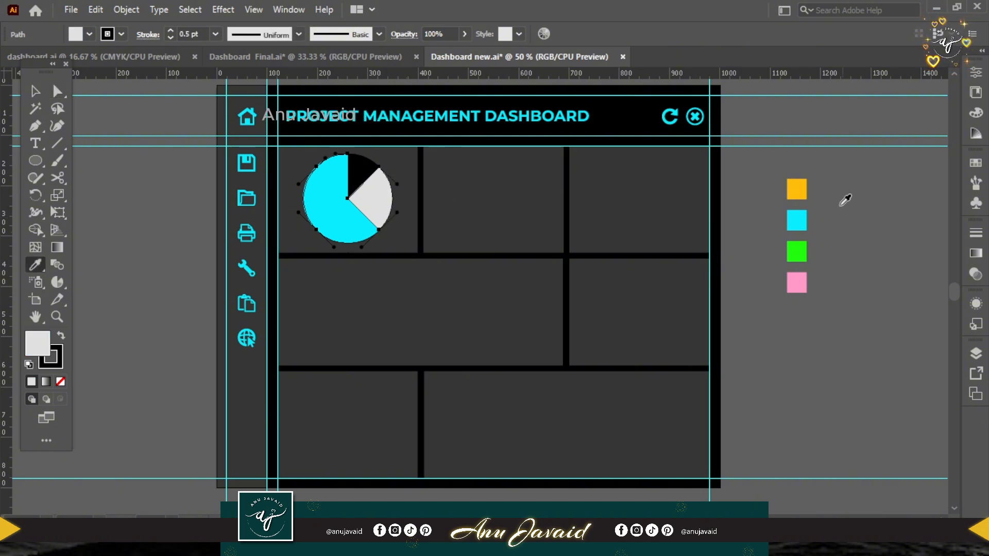
{"action": "left_click", "coordinate": [804, 248]}
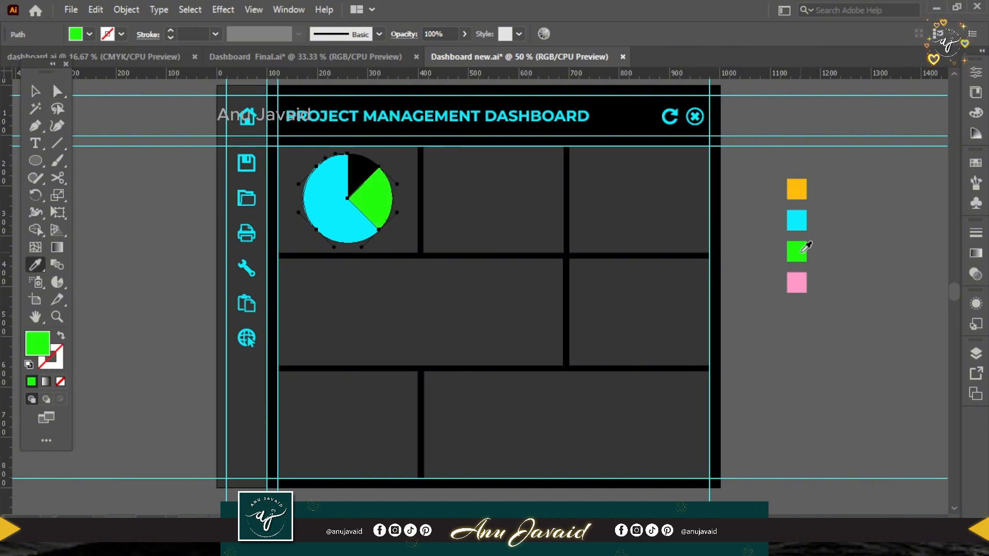
Recolour the pie's smallest, black slice with the pink sampled from the swatch square, then deselect the graph.
{"action": "key", "text": "a"}
{"action": "left_click", "coordinate": [364, 173]}
{"action": "key", "text": "i"}
{"action": "left_click", "coordinate": [796, 189]}
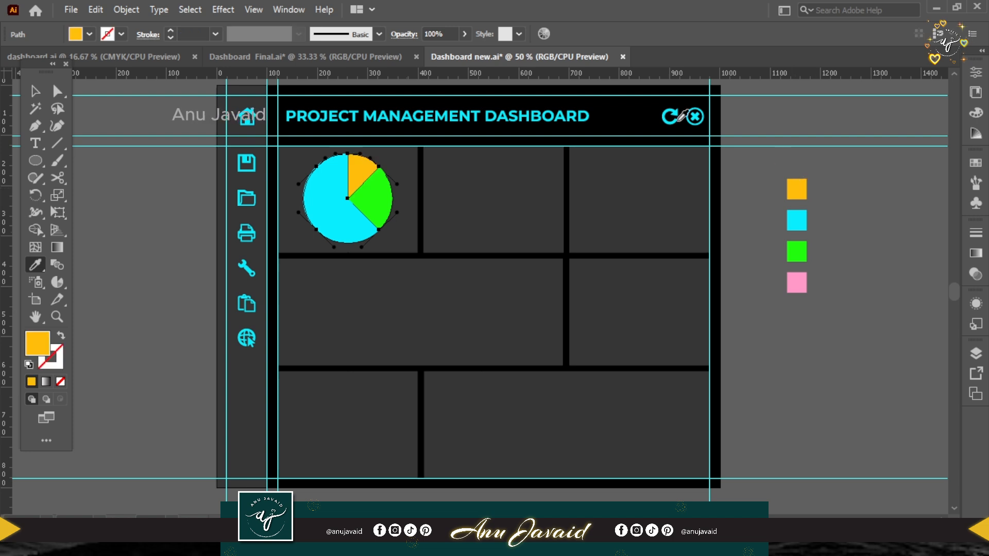
{"action": "left_click", "coordinate": [798, 278]}
{"action": "key", "text": "v"}
{"action": "left_click", "coordinate": [159, 283]}
Draw a stacked bar graph across the wide card in the dashboard's middle row.
{"action": "left_click_drag", "start_coordinate": [159, 284], "coordinate": [296, 294]}
{"action": "left_click", "coordinate": [57, 282]}
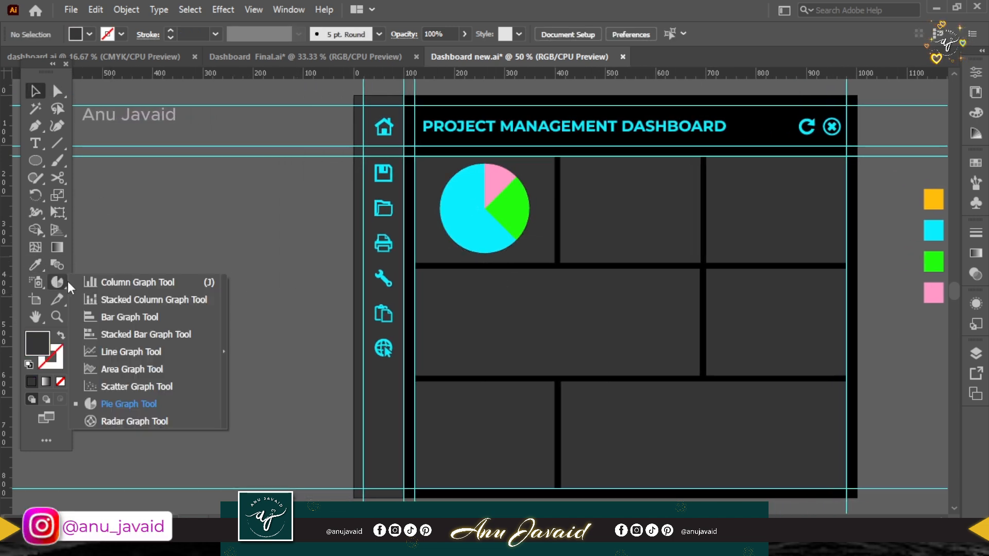
{"action": "left_click", "coordinate": [140, 334]}
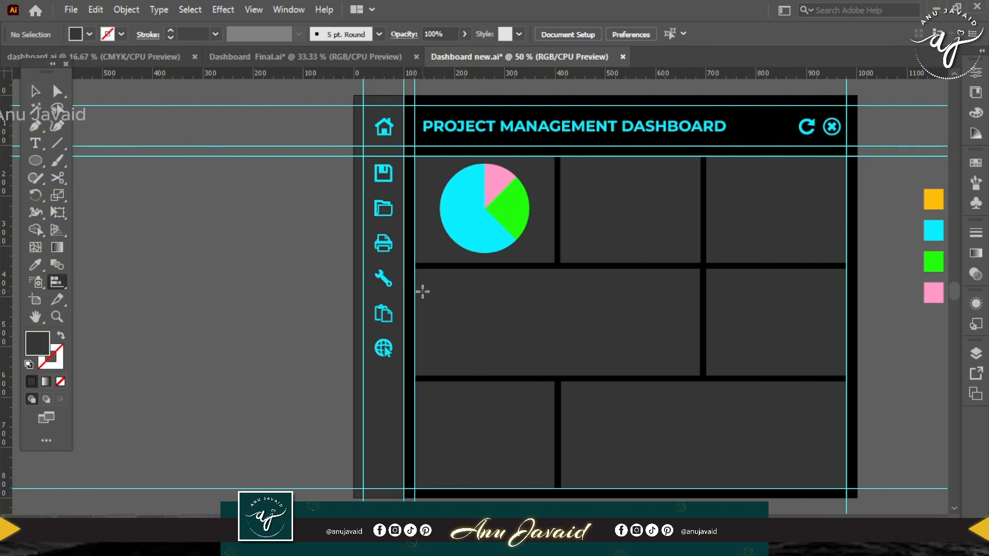
{"action": "left_click_drag", "start_coordinate": [429, 281], "coordinate": [685, 360]}
Fill the stacked bar graph's first data row with 10, 20, 30 and its second row with 60, 40, 50.
{"action": "type", "text": "10"}
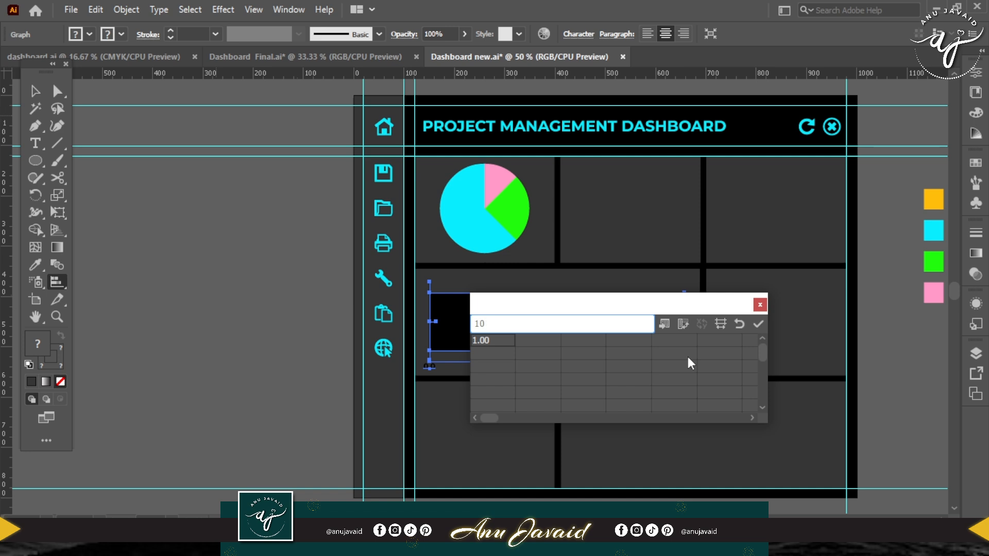
{"action": "key", "text": "Tab"}
{"action": "type", "text": "20"}
{"action": "key", "text": "Right"}
{"action": "type", "text": "30"}
{"action": "key", "text": "Down"}
{"action": "type", "text": "50"}
{"action": "key", "text": "Left"}
{"action": "type", "text": "40"}
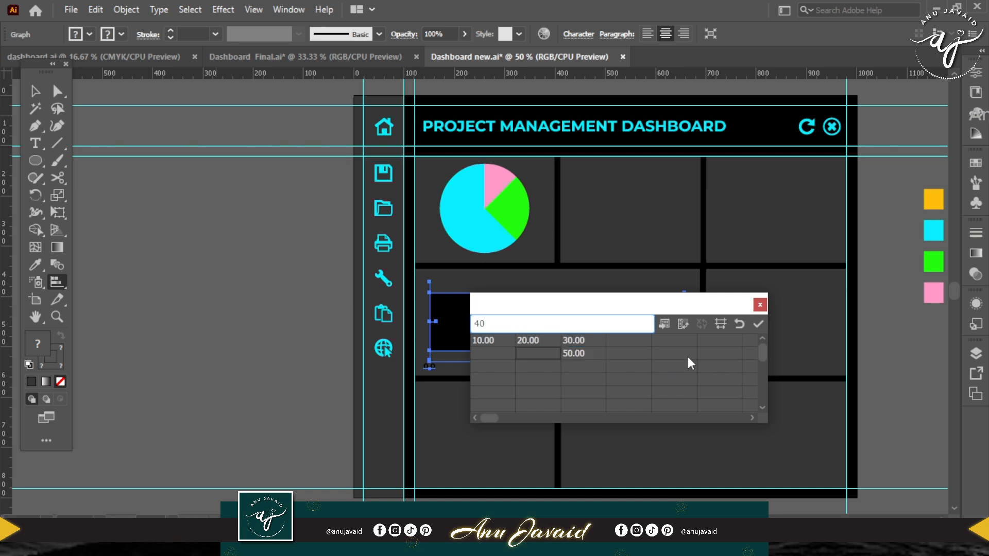
{"action": "key", "text": "Left"}
{"action": "type", "text": "60"}
Fill the stacked bar graph's third data row with 30, 80, 90, apply the data and close the data window.
{"action": "key", "text": "Down"}
{"action": "type", "text": "30"}
{"action": "key", "text": "Right"}
{"action": "type", "text": "80"}
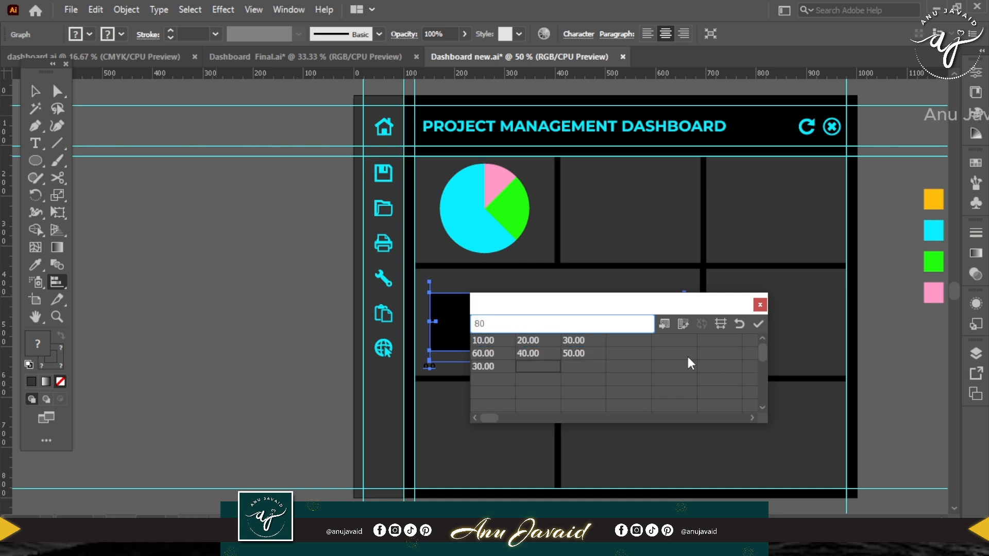
{"action": "key", "text": "Right"}
{"action": "type", "text": "90"}
{"action": "key", "text": "KP_Enter"}
{"action": "left_click", "coordinate": [760, 305]}
Draw a column graph inside the middle card of the dashboard's upper row.
{"action": "scroll", "coordinate": [616, 316], "scroll_direction": "right", "scroll_amount": 5}
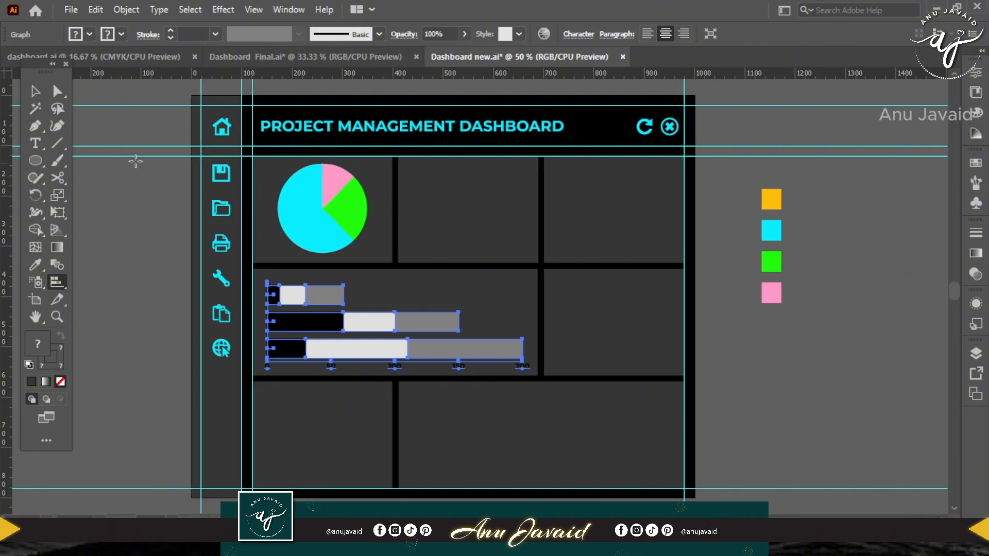
{"action": "left_click_drag", "start_coordinate": [57, 279], "coordinate": [135, 283]}
{"action": "left_click_drag", "start_coordinate": [417, 174], "coordinate": [523, 251]}
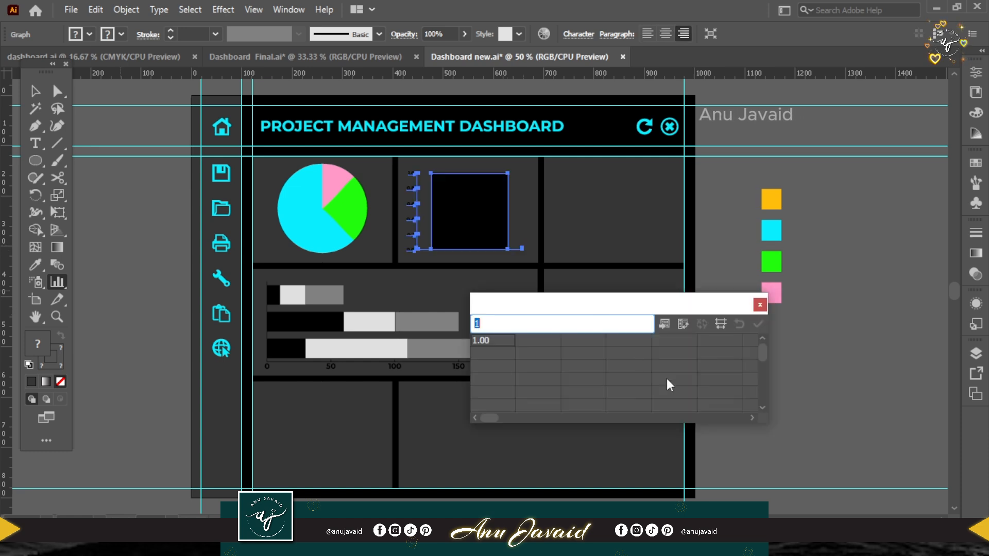
Enter the column graph's data rows as 10 and 20, 80 and 30, 60 and 40, apply them and close the data window.
{"action": "type", "text": "10"}
{"action": "key", "text": "Tab"}
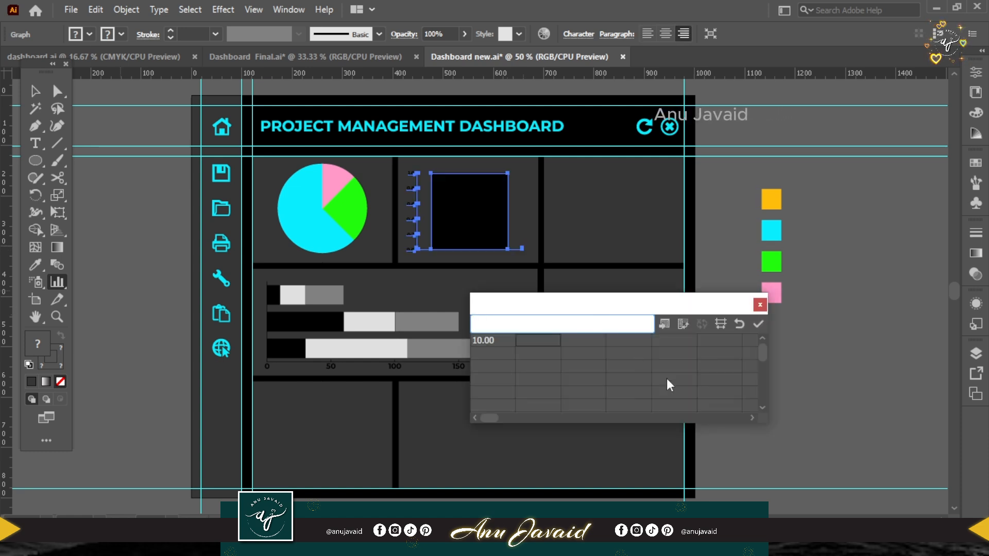
{"action": "type", "text": "20"}
{"action": "key", "text": "Return"}
{"action": "type", "text": "30"}
{"action": "key", "text": "shift+Tab"}
{"action": "type", "text": "80"}
{"action": "key", "text": "Return"}
{"action": "type", "text": "60"}
{"action": "key", "text": "Tab"}
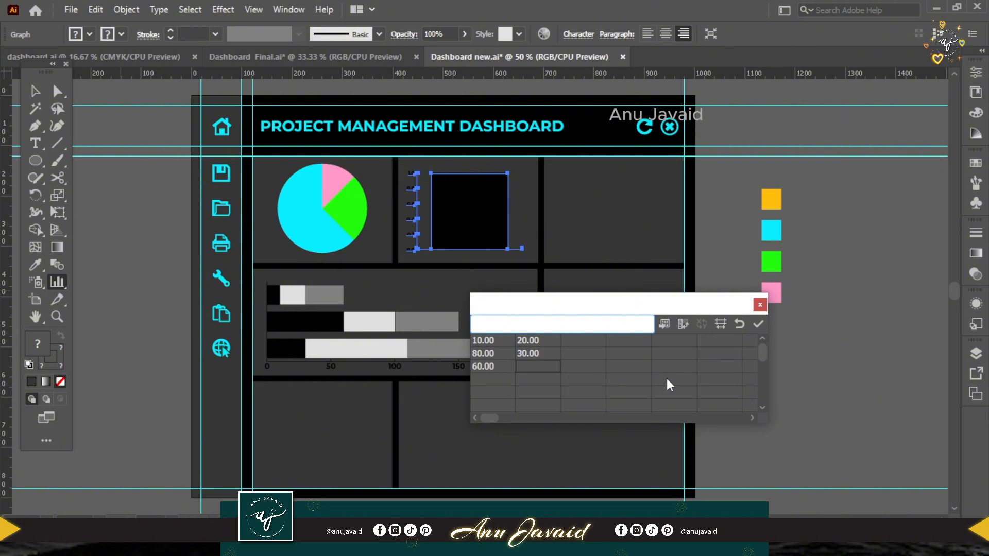
{"action": "left_click", "coordinate": [758, 323]}
{"action": "left_click", "coordinate": [760, 304]}
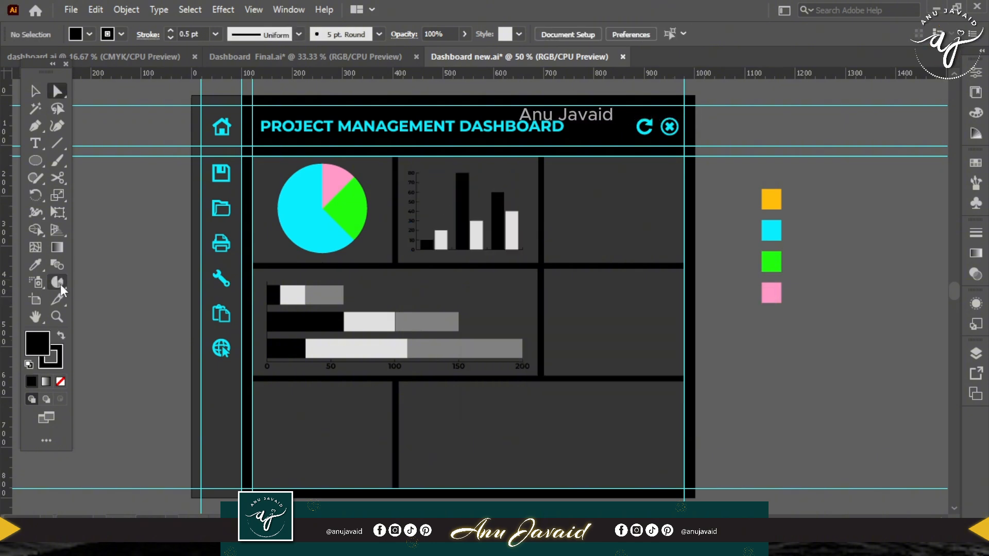
Draw a pie graph in the middle row's small card with 150, 40 and 90 in separate rows.
{"action": "left_click_drag", "start_coordinate": [60, 284], "coordinate": [147, 403]}
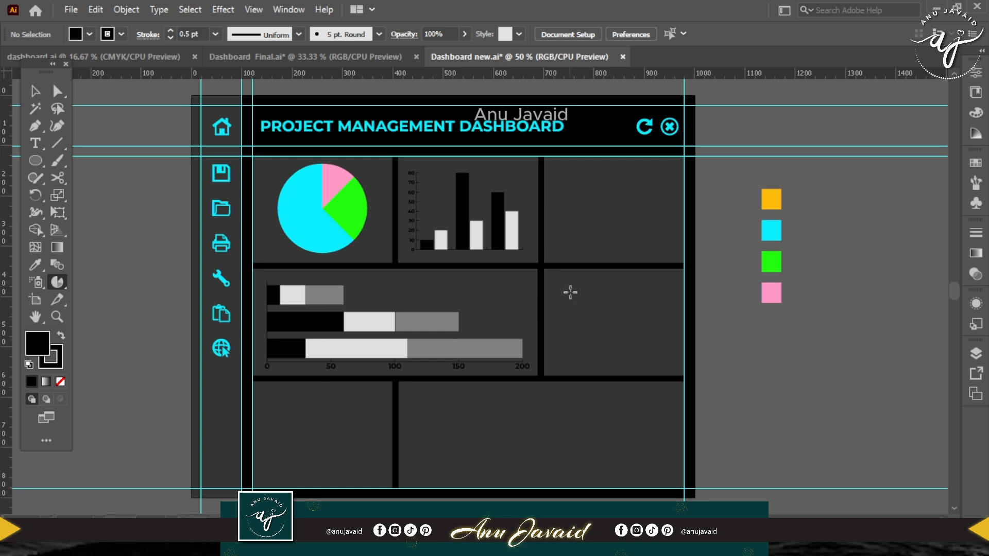
{"action": "left_click_drag", "start_coordinate": [561, 279], "coordinate": [665, 363]}
{"action": "type", "text": "150"}
{"action": "key", "text": "Return"}
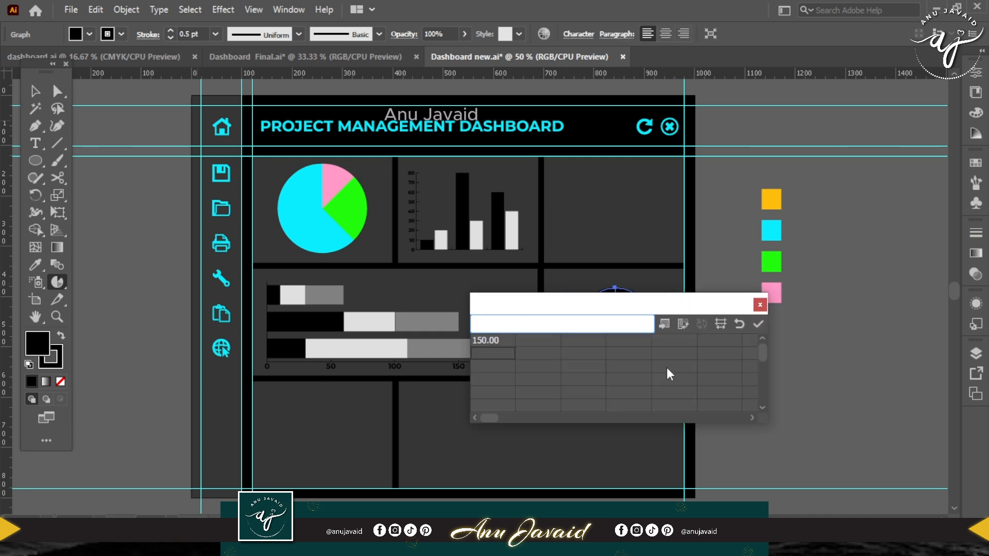
{"action": "type", "text": "40"}
{"action": "key", "text": "Return"}
{"action": "type", "text": "90"}
{"action": "key", "text": "Return"}
{"action": "left_click", "coordinate": [760, 304]}
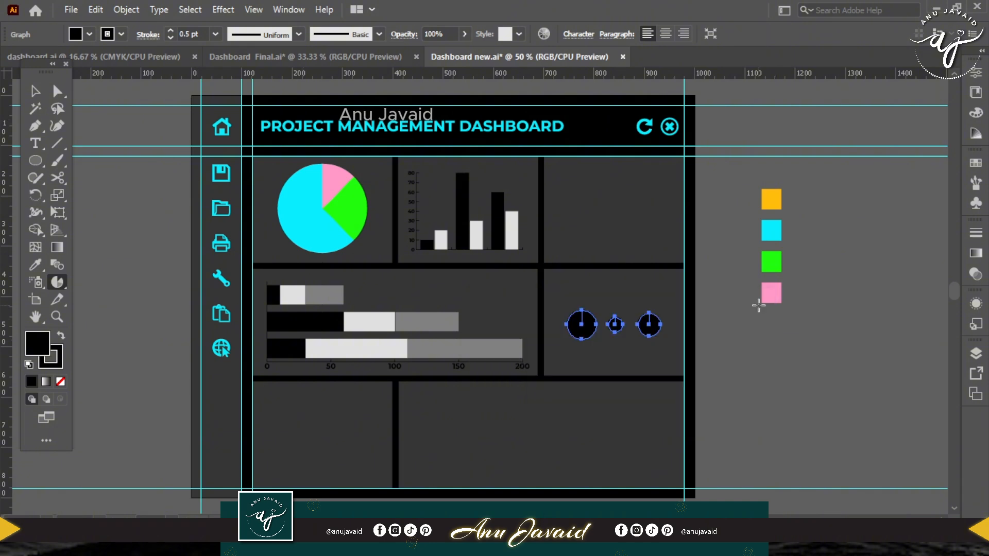
Rearrange the three black pie circles into a tight cluster, with the smallest one below the two larger ones.
{"action": "left_click", "coordinate": [57, 91]}
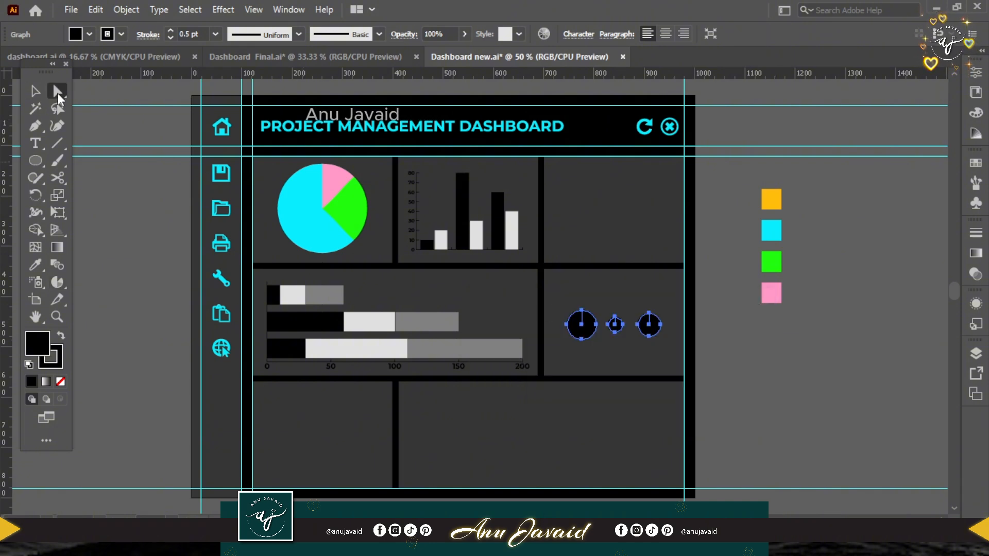
{"action": "left_click", "coordinate": [743, 363]}
{"action": "left_click", "coordinate": [615, 325]}
{"action": "key", "text": "ctrl+equal"}
{"action": "key", "text": "ctrl+equal"}
{"action": "key", "text": "ctrl+equal"}
{"action": "left_click_drag", "start_coordinate": [484, 313], "coordinate": [502, 386]}
{"action": "left_click_drag", "start_coordinate": [384, 308], "coordinate": [460, 296]}
{"action": "left_click_drag", "start_coordinate": [598, 289], "coordinate": [545, 305]}
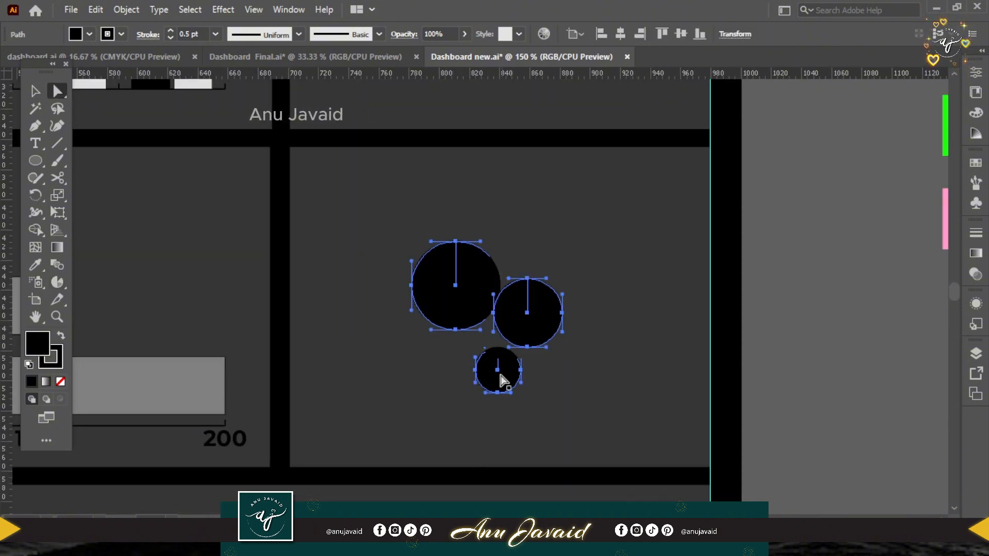
{"action": "left_click_drag", "start_coordinate": [500, 375], "coordinate": [485, 343]}
Create the text labels 150%, 90% and 40% stacked in the empty area beside the artboard.
{"action": "key", "text": "t"}
{"action": "left_click", "coordinate": [768, 265]}
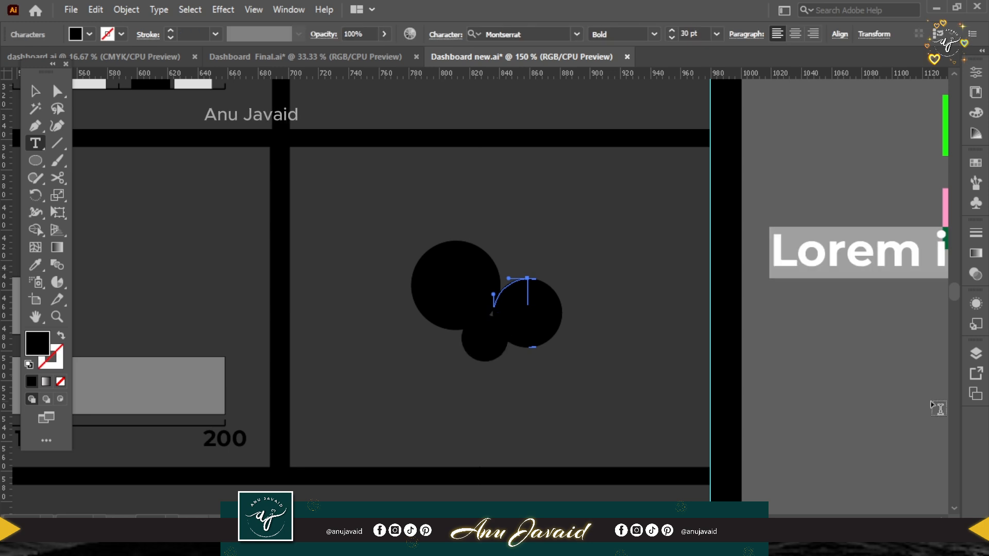
{"action": "type", "text": "150%"}
{"action": "left_click", "coordinate": [35, 92]}
{"action": "left_click_drag", "start_coordinate": [829, 262], "coordinate": [763, 386]}
{"action": "double_click", "coordinate": [828, 321]}
{"action": "double_click", "coordinate": [850, 314]}
{"action": "type", "text": "90a"}
{"action": "key", "text": "BackSpace"}
{"action": "key", "text": "Escape"}
{"action": "double_click", "coordinate": [827, 376]}
{"action": "type", "text": "40%"}
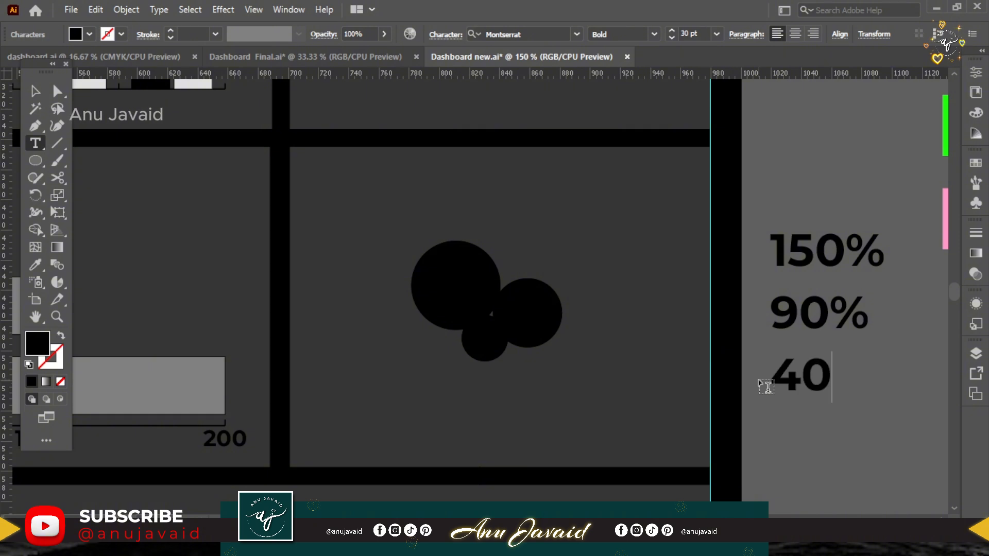
Set the three percentage labels to Montserrat Medium and scale them down together to about 11.34 pt.
{"action": "left_click", "coordinate": [35, 92]}
{"action": "left_click_drag", "start_coordinate": [794, 211], "coordinate": [840, 368]}
{"action": "left_click", "coordinate": [654, 34]}
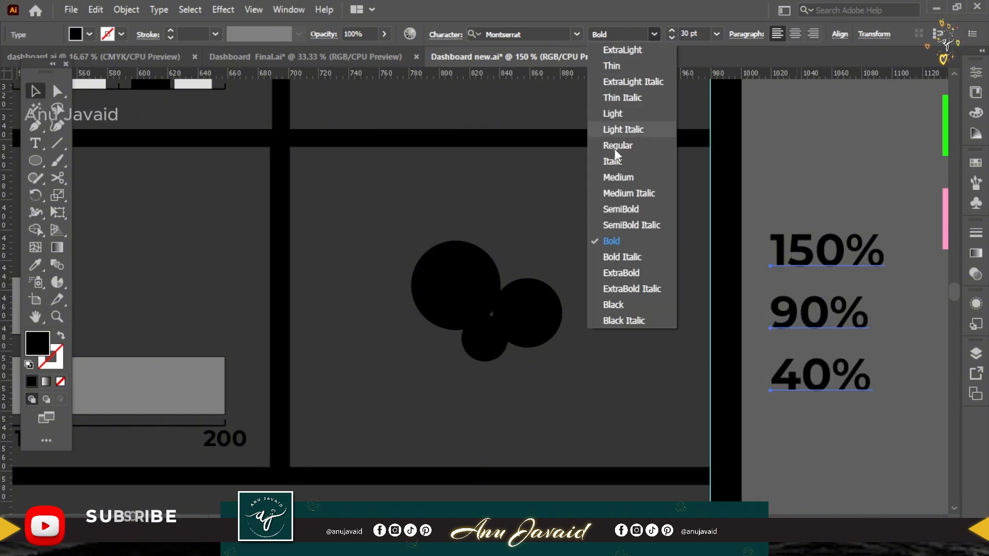
{"action": "left_click", "coordinate": [617, 178]}
{"action": "left_click_drag", "start_coordinate": [881, 227], "coordinate": [847, 282]}
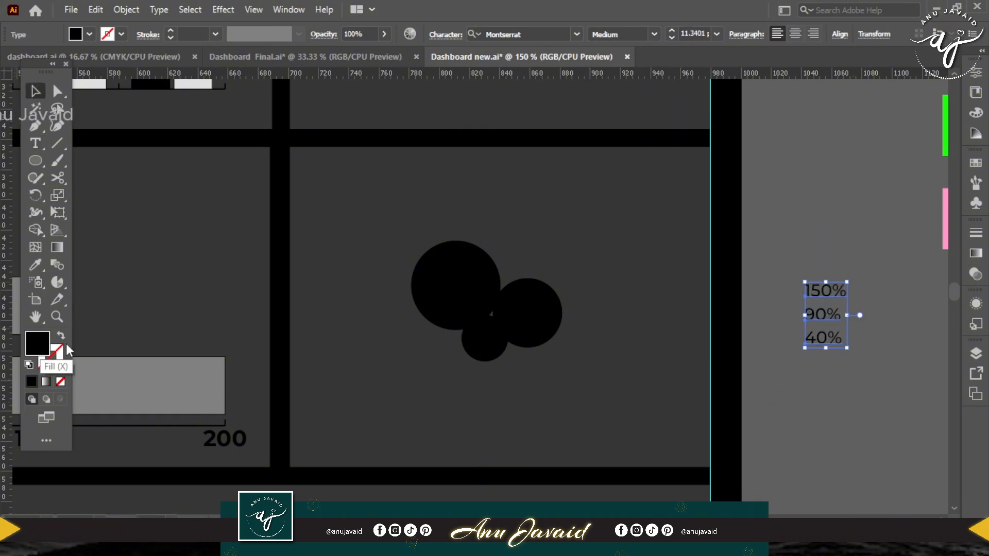
Fill the three percentage labels with white.
{"action": "double_click", "coordinate": [38, 344]}
{"action": "left_click", "coordinate": [641, 93]}
{"action": "left_click", "coordinate": [968, 98]}
Recolour the three percentage labels with the cyan sampled from the swatch square.
{"action": "key", "text": "ctrl+minus"}
{"action": "key", "text": "ctrl+minus"}
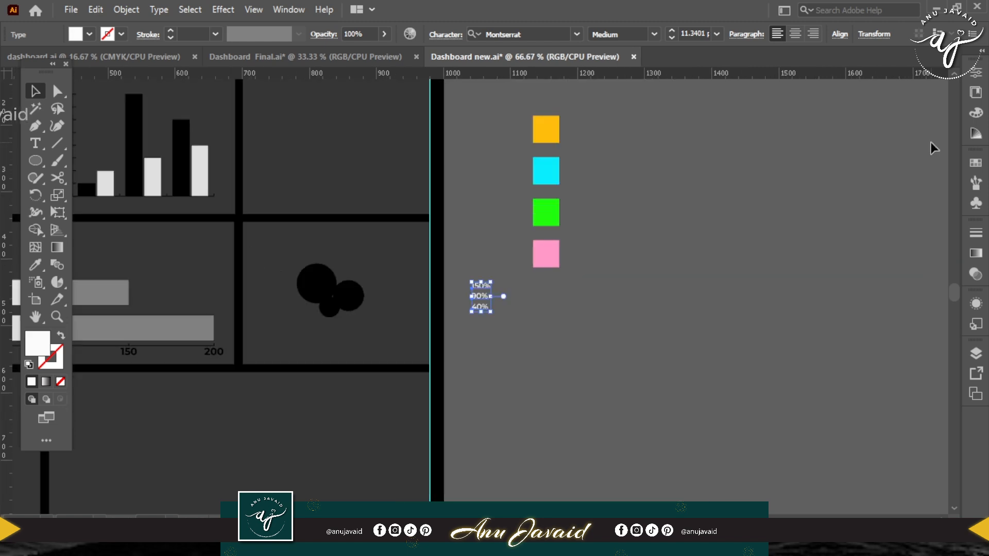
{"action": "left_click", "coordinate": [539, 178]}
Place the 150%, 90% and 40% labels on the large, medium and small circles, with 40% reduced to about 9.45 pt.
{"action": "key", "text": "ctrl+plus"}
{"action": "key", "text": "ctrl+plus"}
{"action": "key", "text": "ctrl+plus"}
{"action": "left_click_drag", "start_coordinate": [527, 356], "coordinate": [838, 377]}
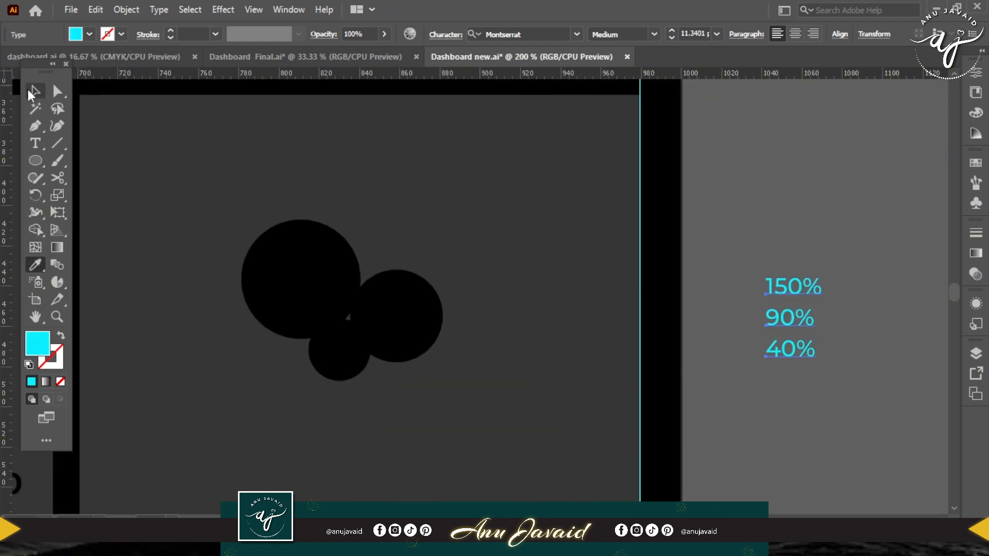
{"action": "left_click", "coordinate": [34, 93]}
{"action": "left_click", "coordinate": [797, 243]}
{"action": "left_click_drag", "start_coordinate": [796, 286], "coordinate": [304, 279]}
{"action": "left_click_drag", "start_coordinate": [790, 317], "coordinate": [402, 317]}
{"action": "left_click_drag", "start_coordinate": [785, 359], "coordinate": [336, 364]}
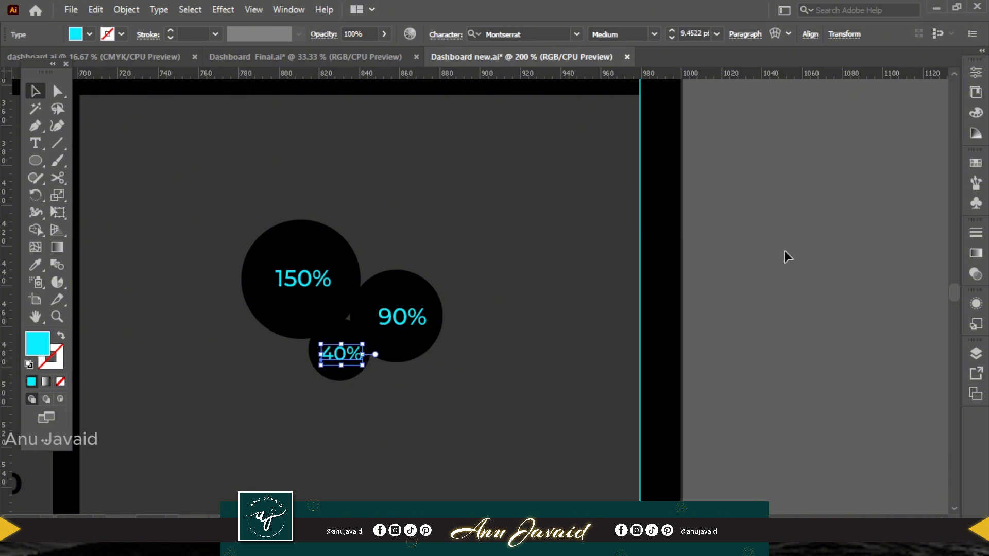
{"action": "left_click", "coordinate": [431, 238]}
{"action": "key", "text": "ctrl+minus"}
{"action": "key", "text": "ctrl+minus"}
{"action": "key", "text": "ctrl+minus"}
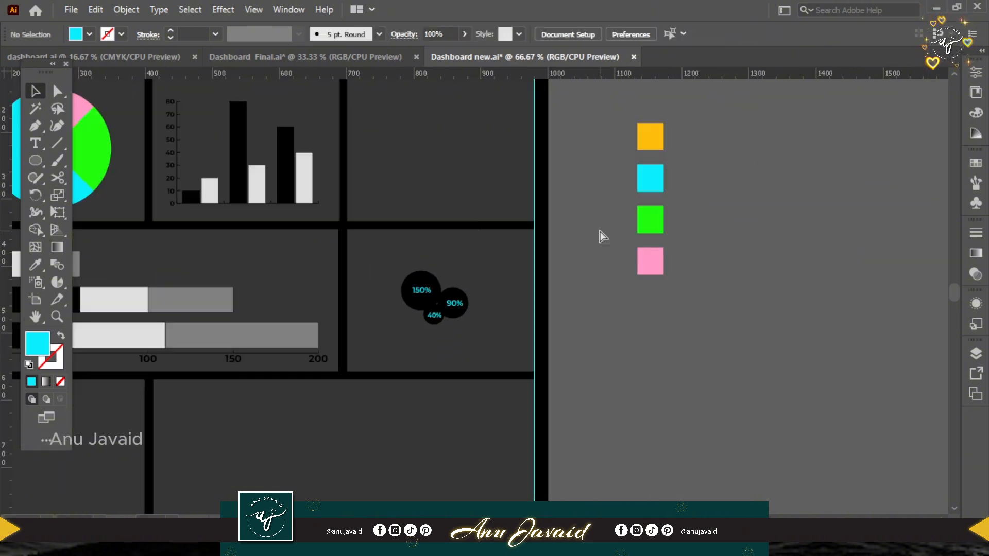
{"action": "left_click_drag", "start_coordinate": [453, 298], "coordinate": [733, 283]}
{"action": "left_click_drag", "start_coordinate": [622, 200], "coordinate": [505, 299]}
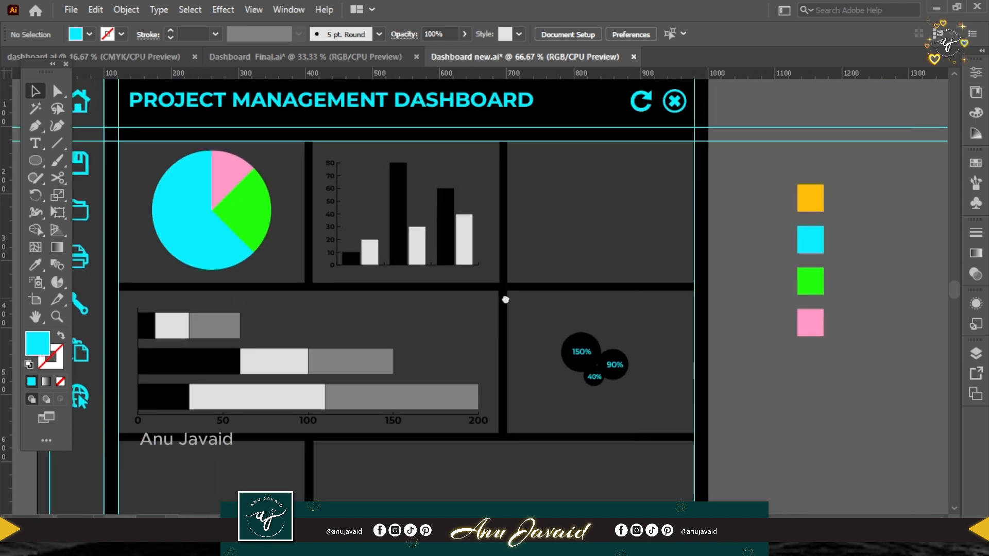
Draw a circle filling most of the empty top-row card beside the column graph and nudge it into the card's centre.
{"action": "left_click", "coordinate": [34, 160]}
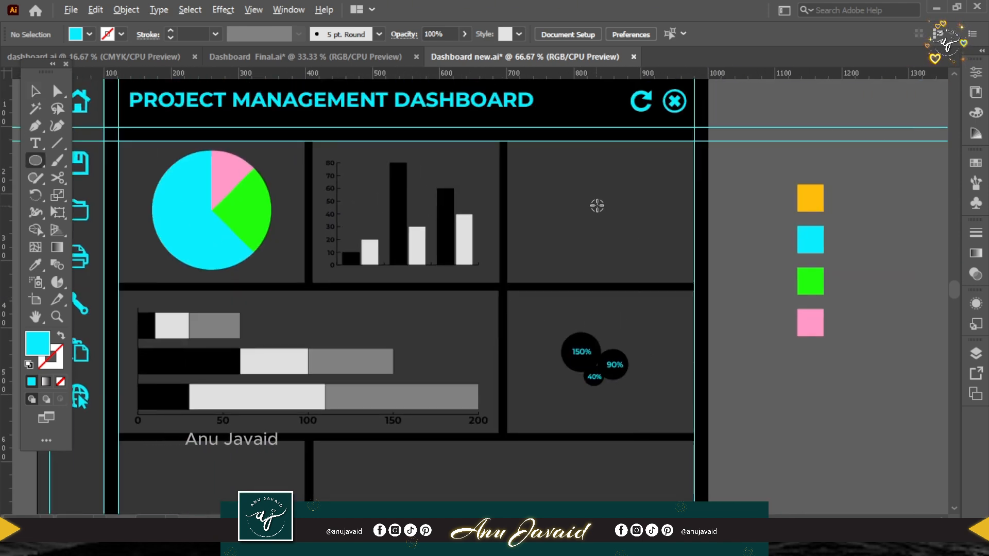
{"action": "left_click_drag", "start_coordinate": [597, 205], "coordinate": [656, 263]}
{"action": "key", "text": "Down"}
{"action": "key", "text": "Down"}
{"action": "key", "text": "Down"}
{"action": "key", "text": "Down"}
{"action": "key", "text": "Down"}
{"action": "key", "text": "Down"}
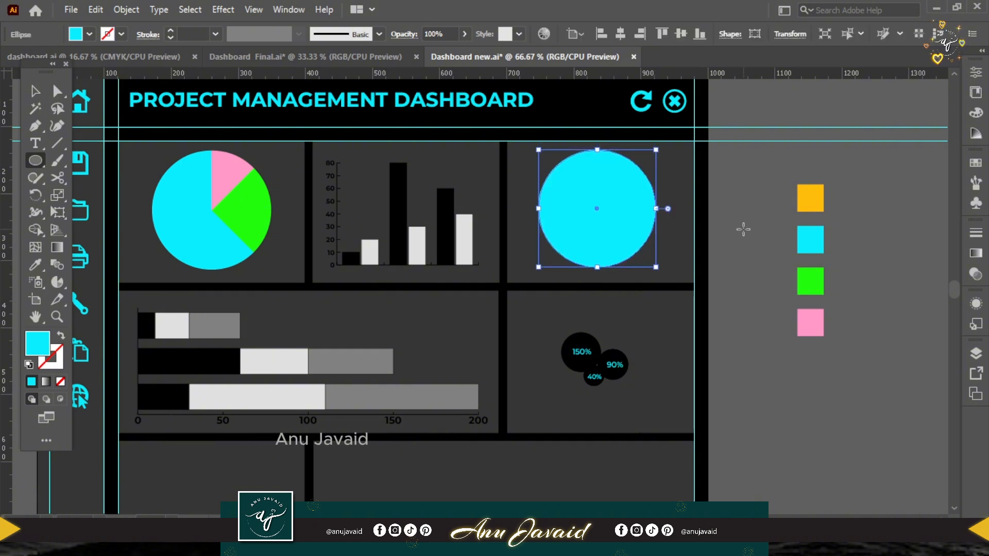
{"action": "key", "text": "Right"}
{"action": "key", "text": "Right"}
{"action": "key", "text": "Right"}
{"action": "key", "text": "Down"}
{"action": "key", "text": "Down"}
{"action": "key", "text": "Down"}
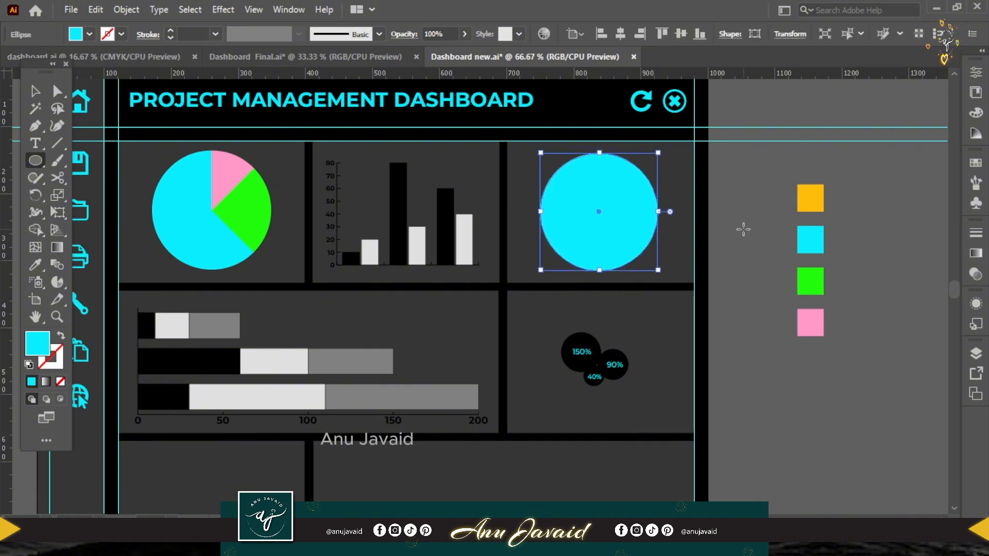
Change the circle's fill to black, then swap fill and stroke to leave an unfilled black outline.
{"action": "double_click", "coordinate": [35, 342]}
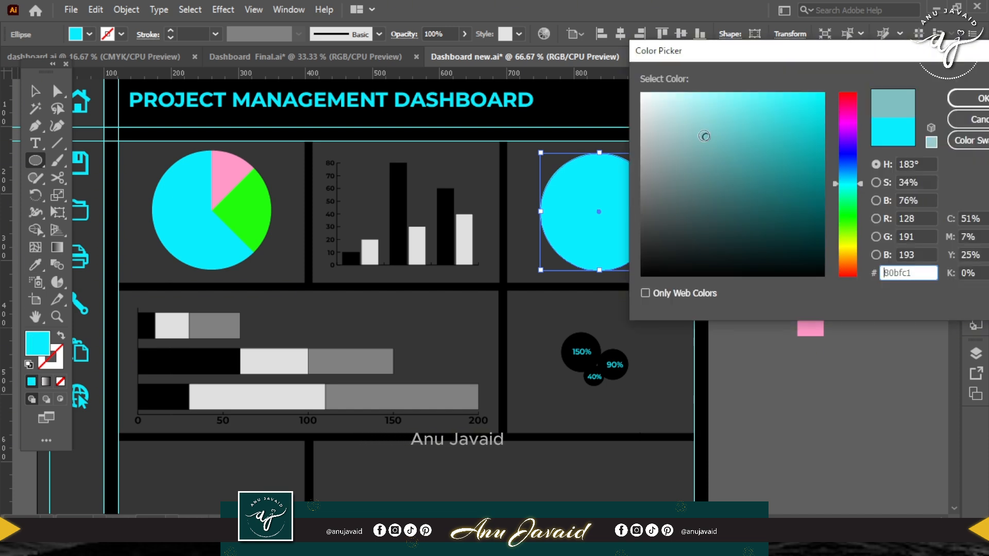
{"action": "left_click", "coordinate": [970, 98]}
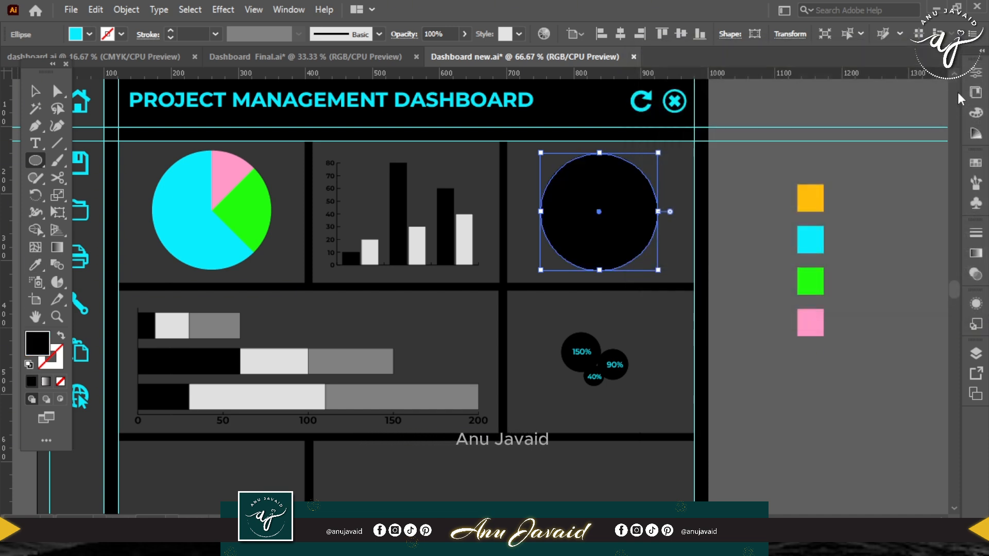
{"action": "left_click", "coordinate": [61, 335]}
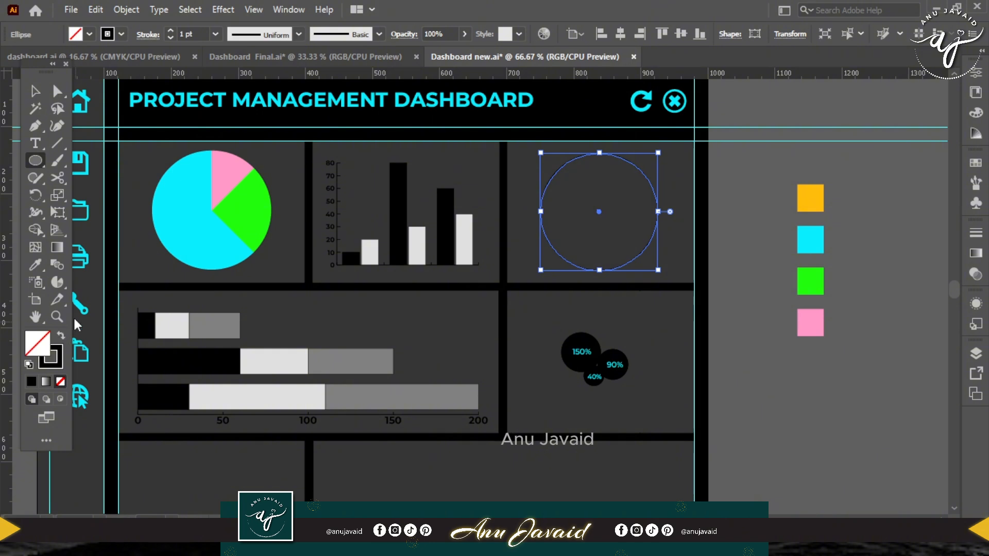
{"action": "left_click", "coordinate": [51, 356]}
Cut the circle outline with the Scissors tool at its top and right anchor points to separate a quarter arc.
{"action": "key", "text": "c"}
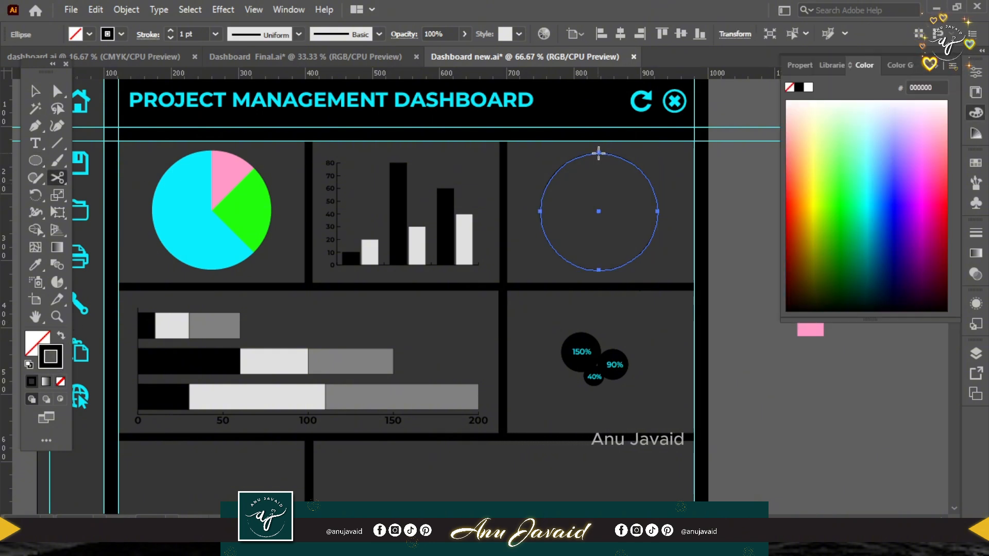
{"action": "left_click", "coordinate": [657, 203]}
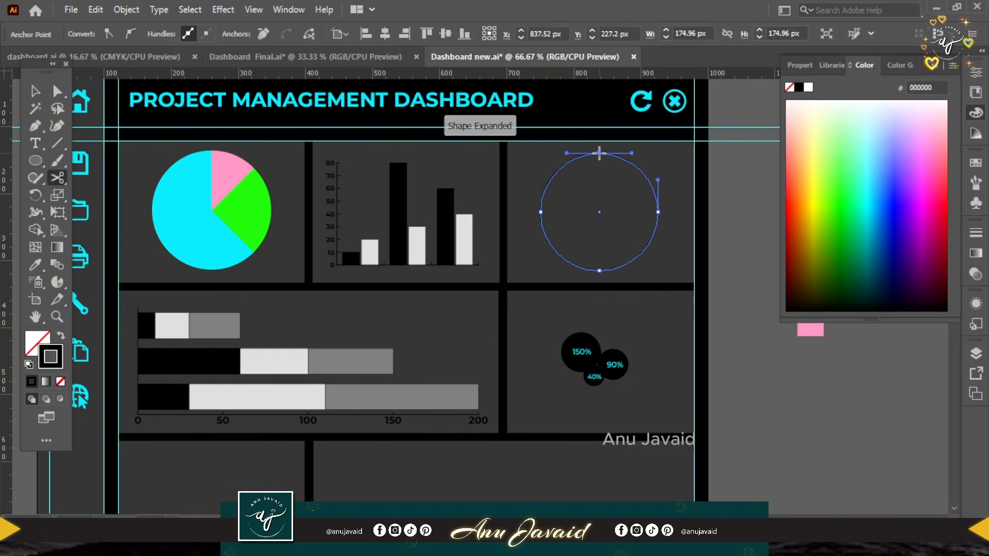
{"action": "left_click", "coordinate": [657, 212]}
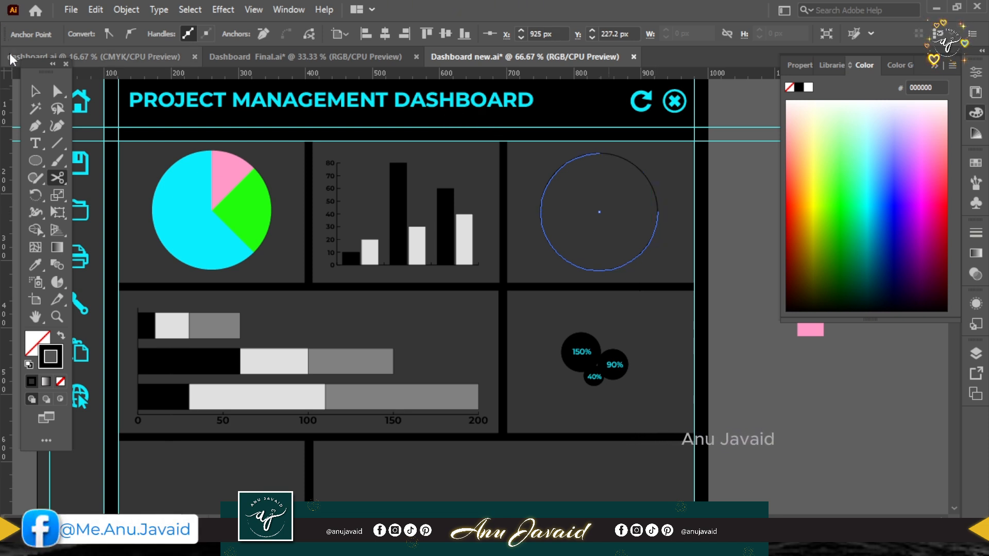
Set the stroke weight of the three-quarter arc to 20 pt.
{"action": "left_click", "coordinate": [37, 93]}
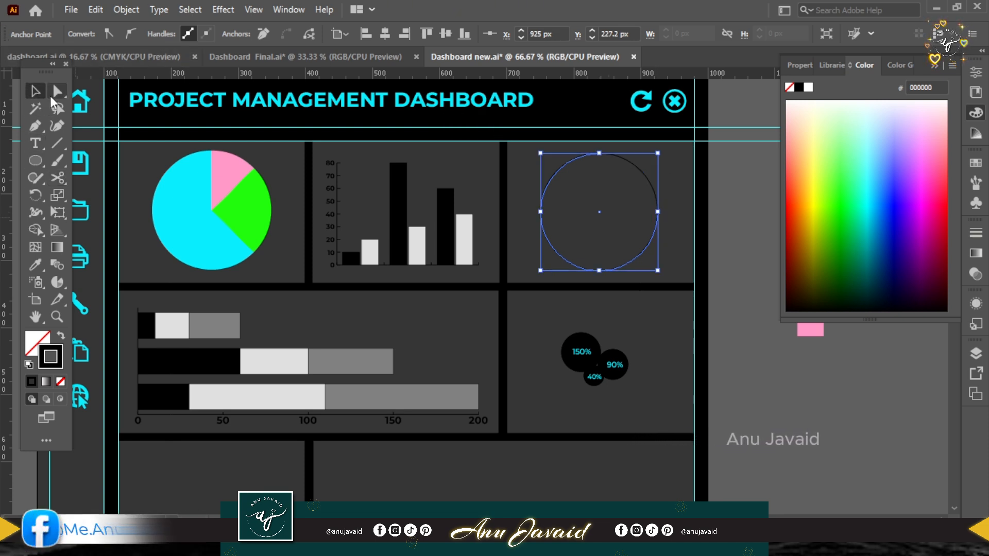
{"action": "left_click", "coordinate": [643, 261]}
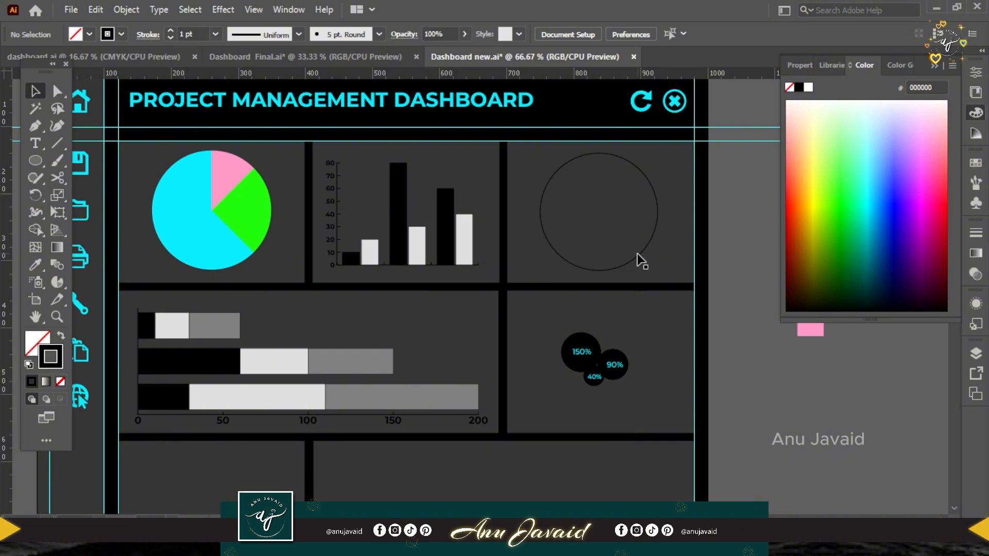
{"action": "left_click", "coordinate": [640, 261]}
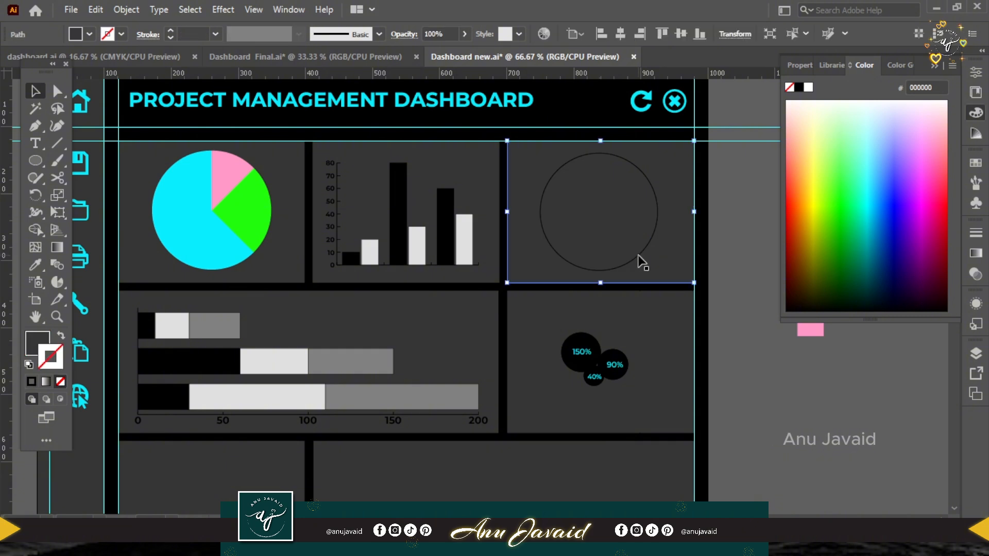
{"action": "left_click", "coordinate": [181, 33]}
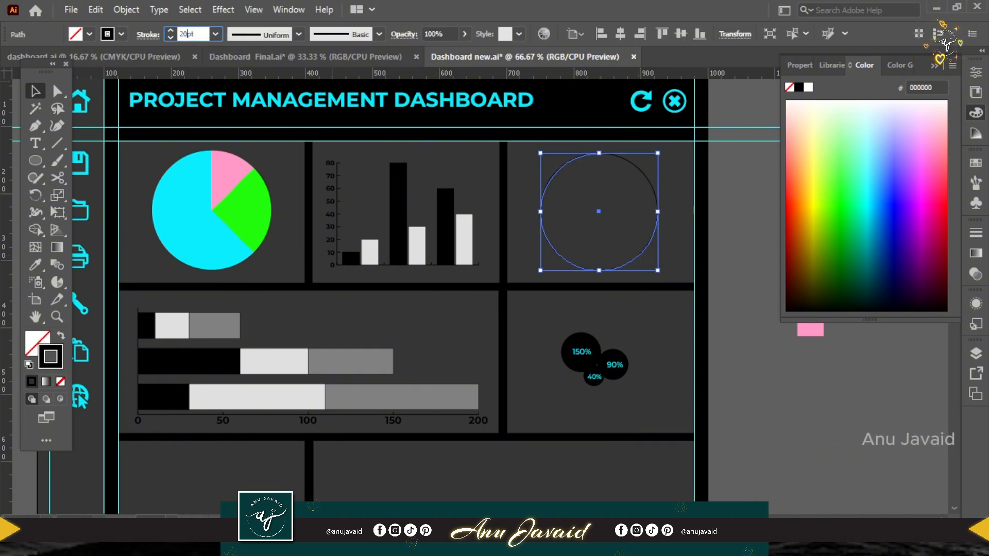
{"action": "key", "text": "Return"}
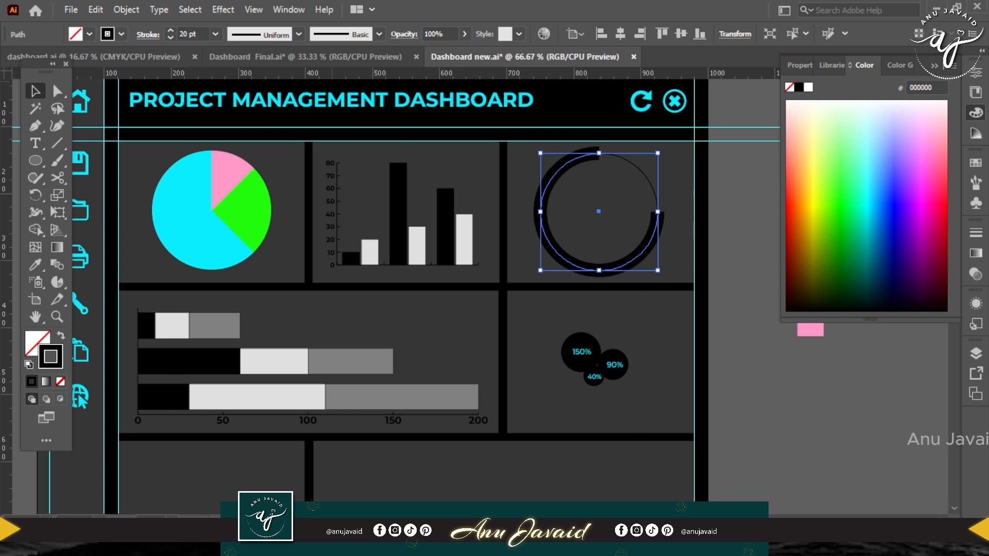
Set the stroke weight of the remaining quarter arc to 20 pt.
{"action": "left_click", "coordinate": [641, 169]}
{"action": "double_click", "coordinate": [183, 33]}
{"action": "type", "text": "20"}
{"action": "key", "text": "Return"}
Give the three-quarter arc a round stroke cap.
{"action": "left_click", "coordinate": [569, 165]}
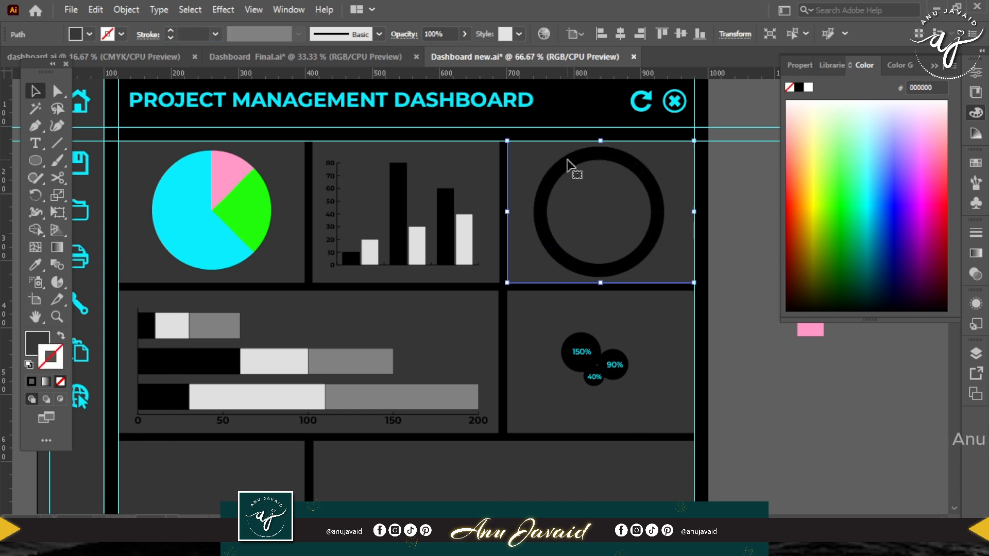
{"action": "left_click", "coordinate": [147, 36]}
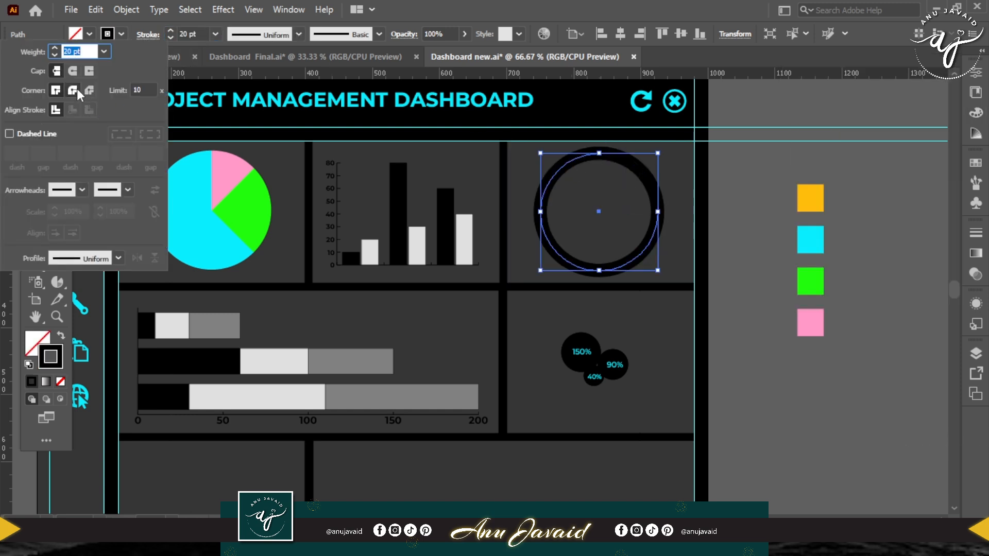
{"action": "left_click", "coordinate": [73, 71]}
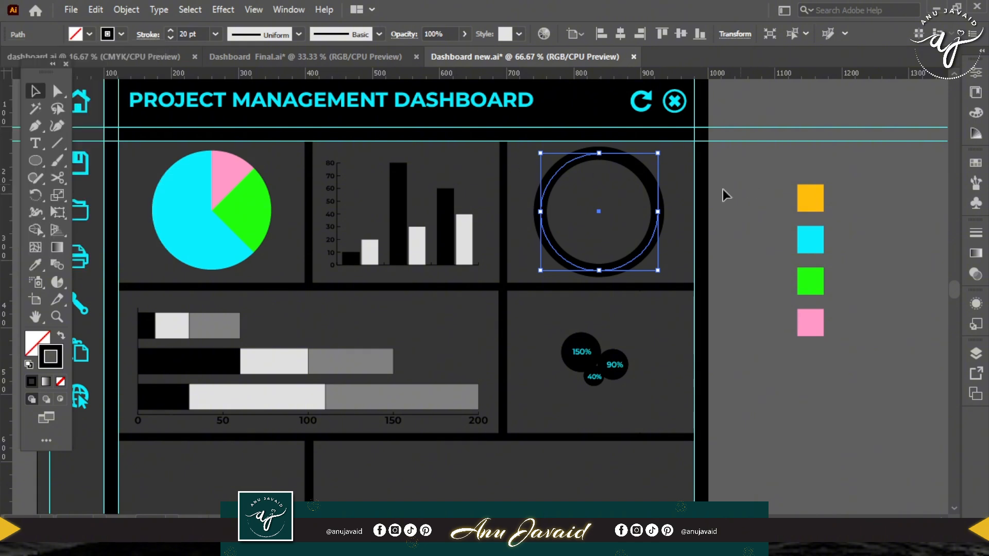
Colour the three-quarter arc's stroke ffbe0b and bring the arc to the front of the ring.
{"action": "left_click", "coordinate": [52, 367]}
{"action": "double_click", "coordinate": [56, 367]}
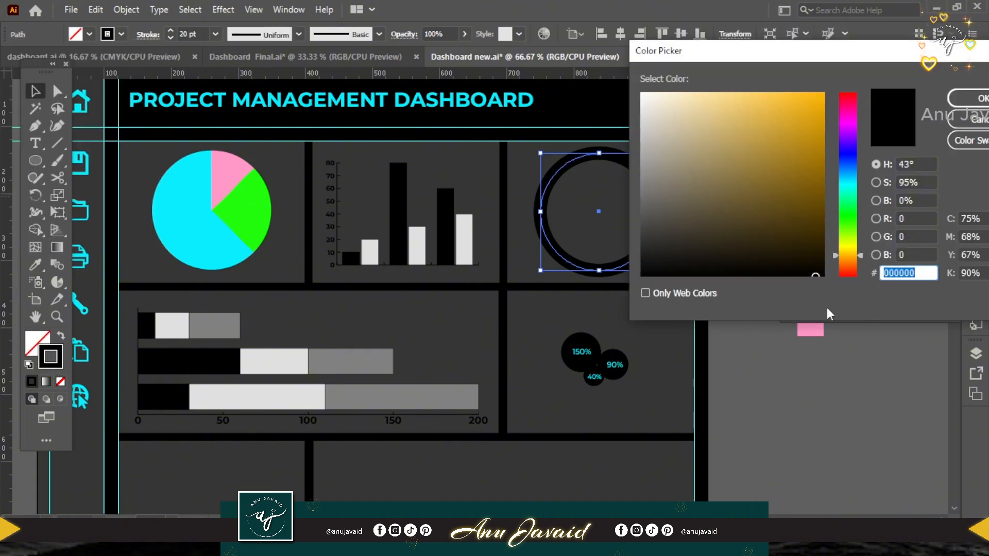
{"action": "type", "text": "ffbe0b"}
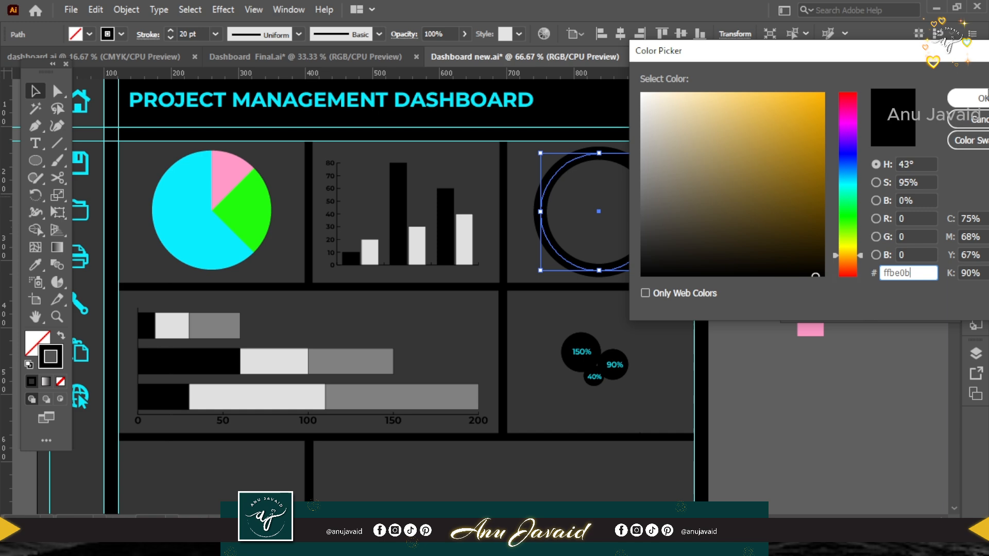
{"action": "left_click", "coordinate": [982, 99]}
{"action": "right_click", "coordinate": [644, 191]}
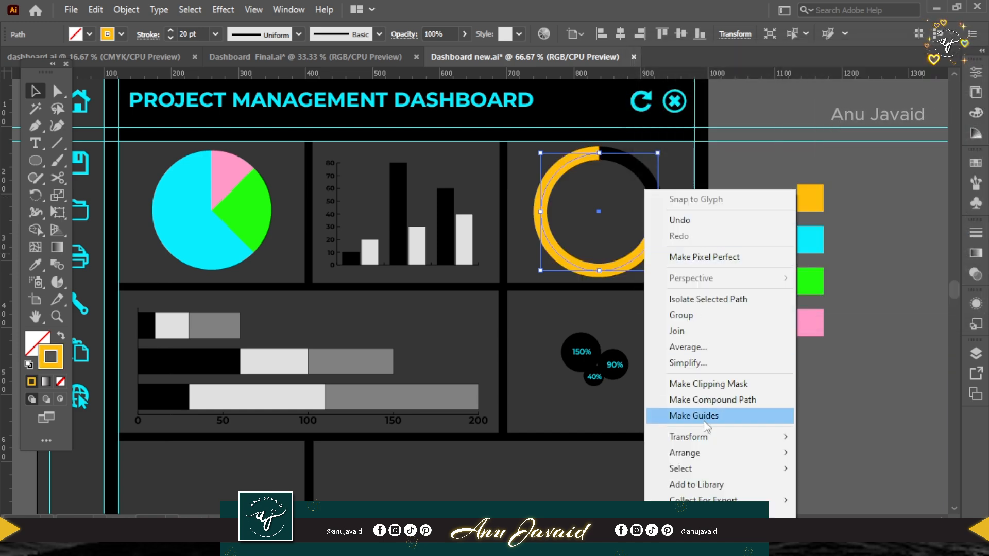
{"action": "mouse_move", "coordinate": [702, 451]}
{"action": "left_click", "coordinate": [869, 456]}
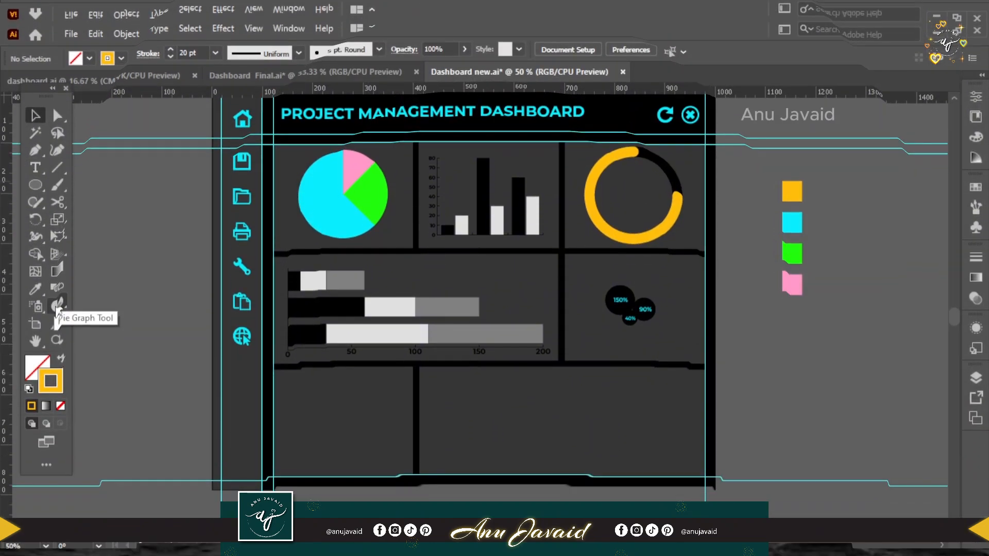
Draw an area graph frame filling the small empty card in the bottom row.
{"action": "left_click", "coordinate": [58, 283]}
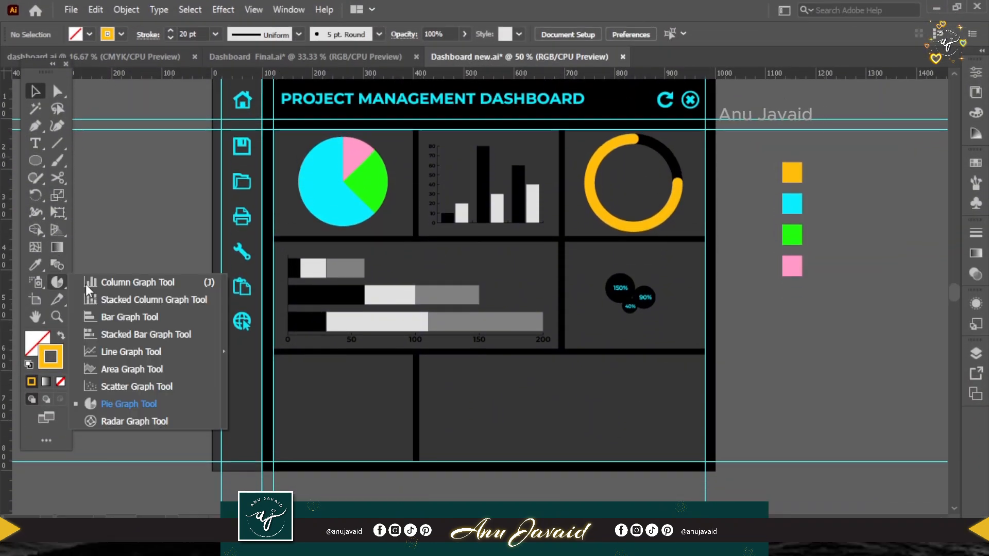
{"action": "left_click", "coordinate": [139, 371]}
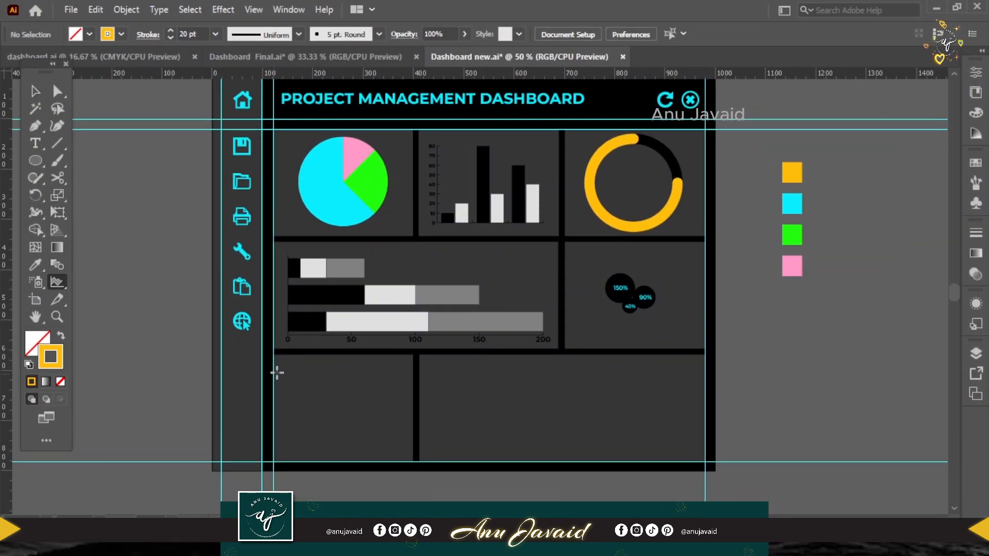
{"action": "left_click_drag", "start_coordinate": [283, 366], "coordinate": [398, 454]}
Enter area graph data with 10 and 20 in row one, 40 and 50 in row two and 80 in row three's second column.
{"action": "type", "text": "10"}
{"action": "key", "text": "Tab"}
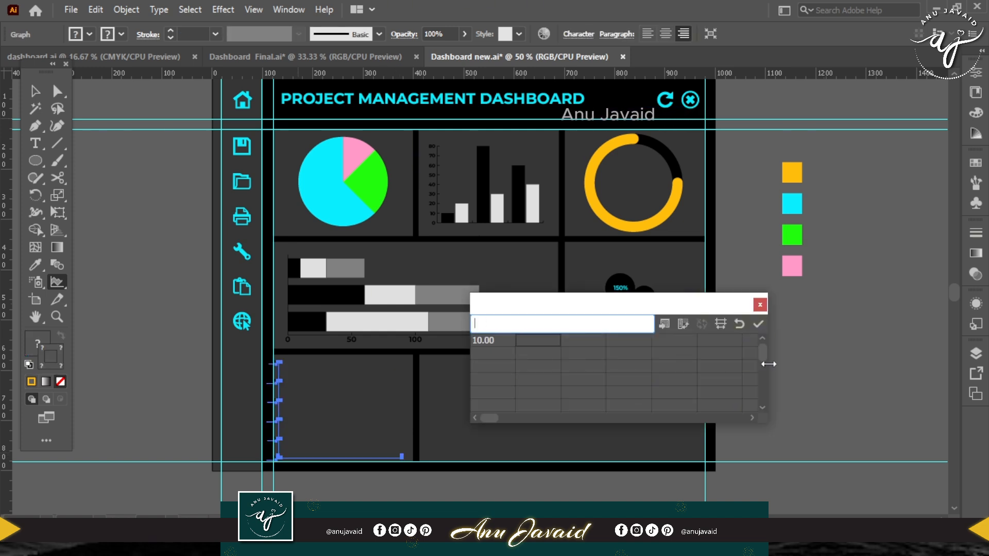
{"action": "type", "text": "20"}
{"action": "key", "text": "Return"}
{"action": "type", "text": "50"}
{"action": "key", "text": "Return"}
{"action": "type", "text": "40"}
{"action": "key", "text": "Return"}
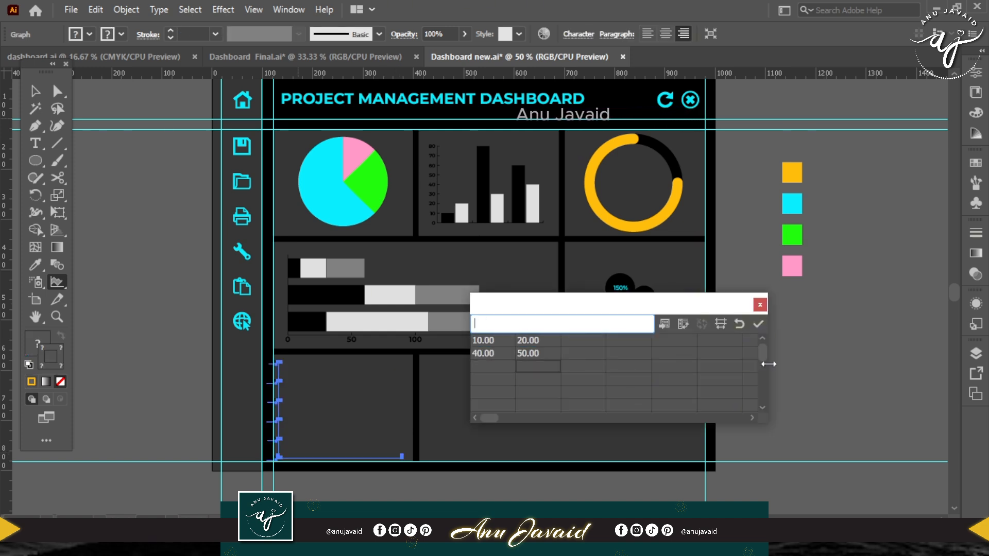
{"action": "type", "text": "80"}
{"action": "key", "text": "Return"}
{"action": "left_click", "coordinate": [757, 323]}
{"action": "left_click", "coordinate": [759, 304]}
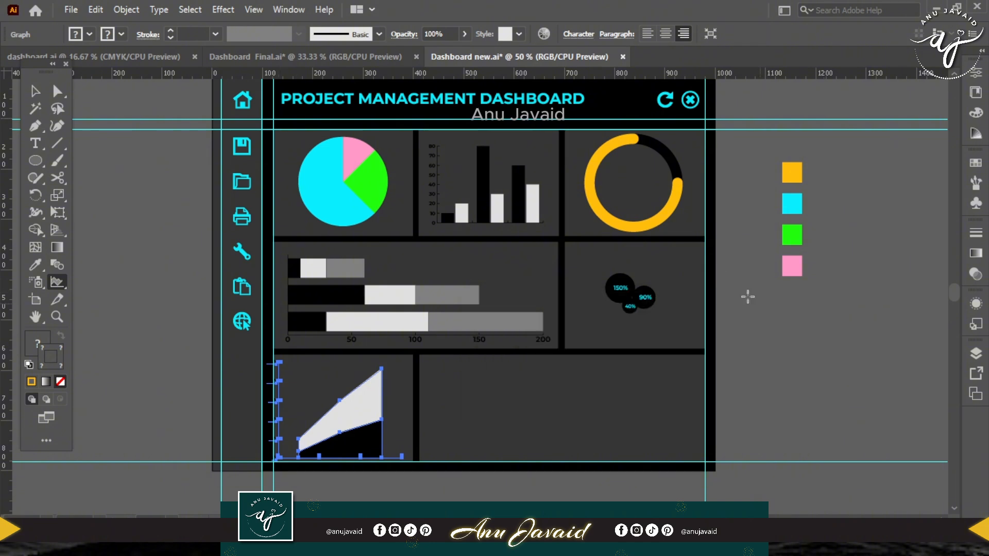
{"action": "left_click", "coordinate": [746, 293]}
Draw a bar graph frame across the wide empty card in the bottom row.
{"action": "left_click", "coordinate": [57, 283]}
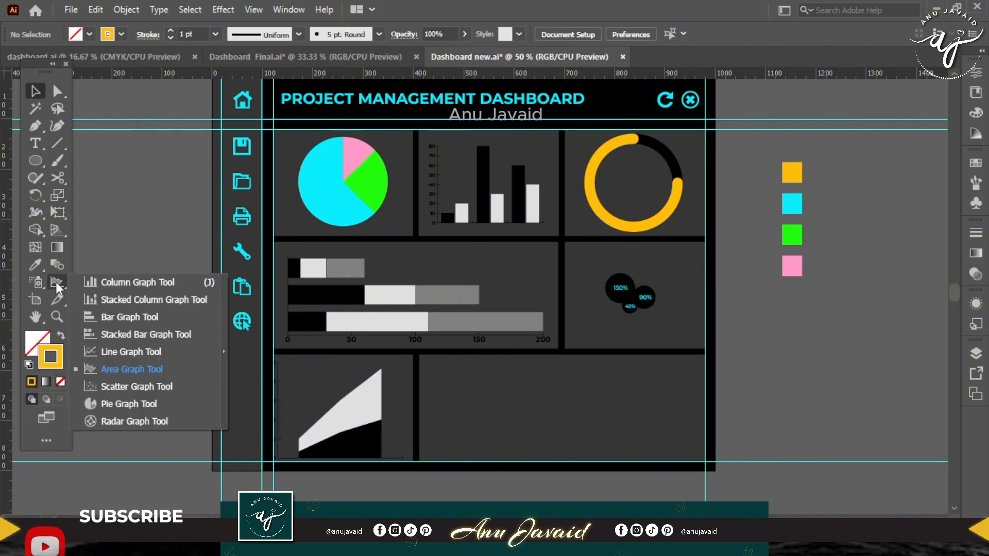
{"action": "left_click", "coordinate": [125, 317]}
{"action": "mouse_move", "coordinate": [442, 375]}
{"action": "left_mouse_down"}
{"action": "mouse_move", "coordinate": [592, 439]}
{"action": "mouse_move", "coordinate": [689, 454]}
{"action": "left_mouse_up"}
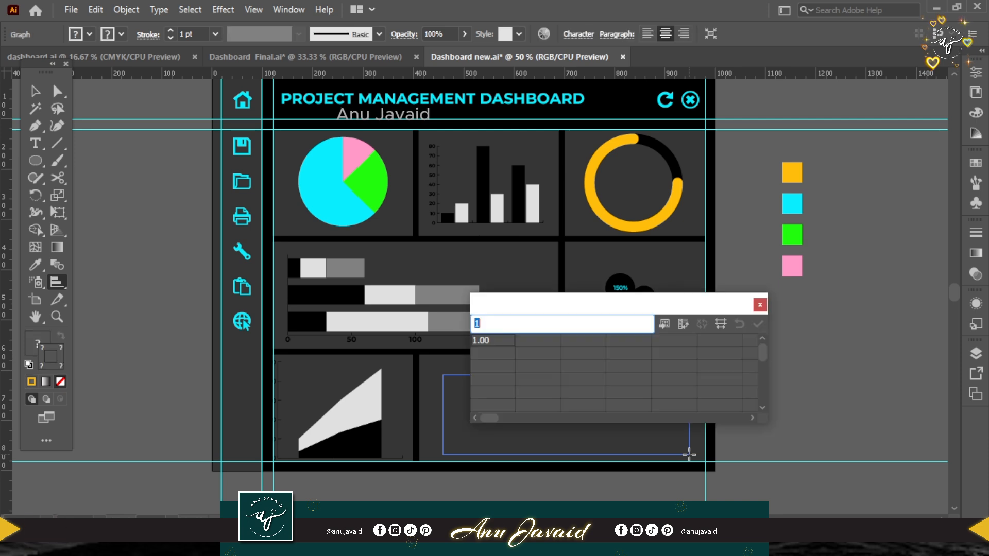
Enter the bar graph data as rows 10 and 50, 20 and 80, 50 and 60, and apply it.
{"action": "type", "text": "50"}
{"action": "key", "text": "Down"}
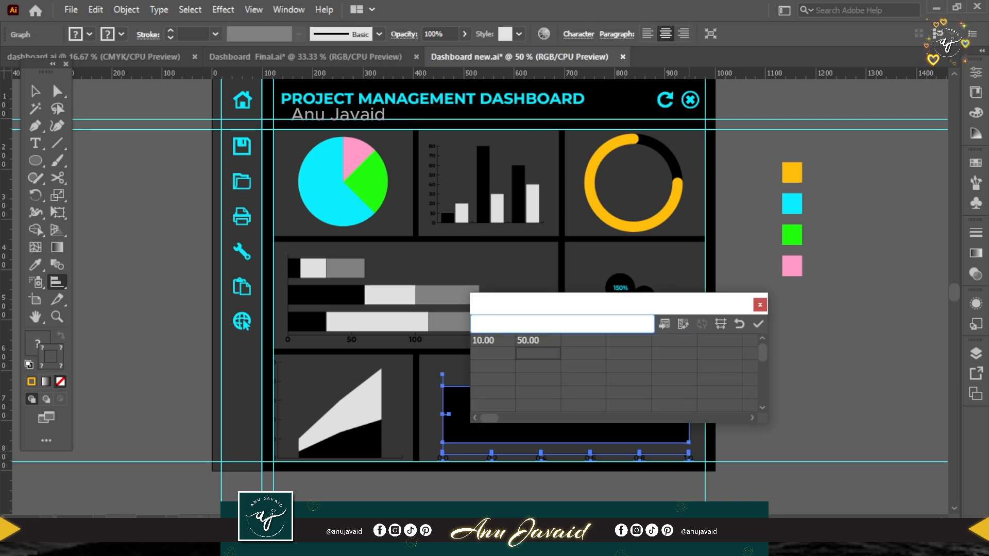
{"action": "type", "text": "80"}
{"action": "key", "text": "Left"}
{"action": "type", "text": "20"}
{"action": "key", "text": "Down"}
{"action": "type", "text": "50"}
{"action": "key", "text": "Right"}
{"action": "type", "text": "60"}
{"action": "left_click", "coordinate": [758, 324]}
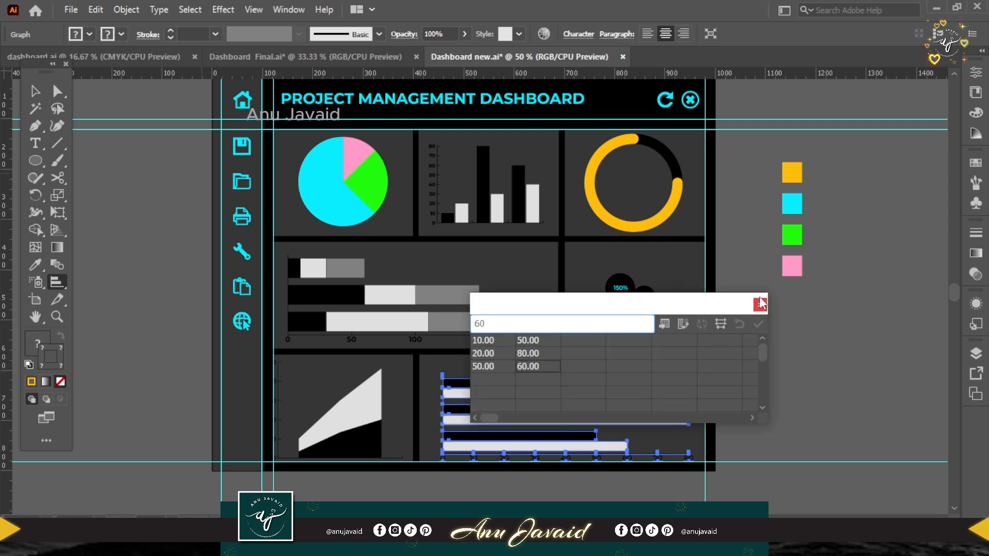
{"action": "left_click", "coordinate": [760, 304]}
{"action": "key", "text": "ctrl+shift+a"}
Recolour the three black columns of the column graph with the green sampled from the swatch square.
{"action": "left_click", "coordinate": [447, 218]}
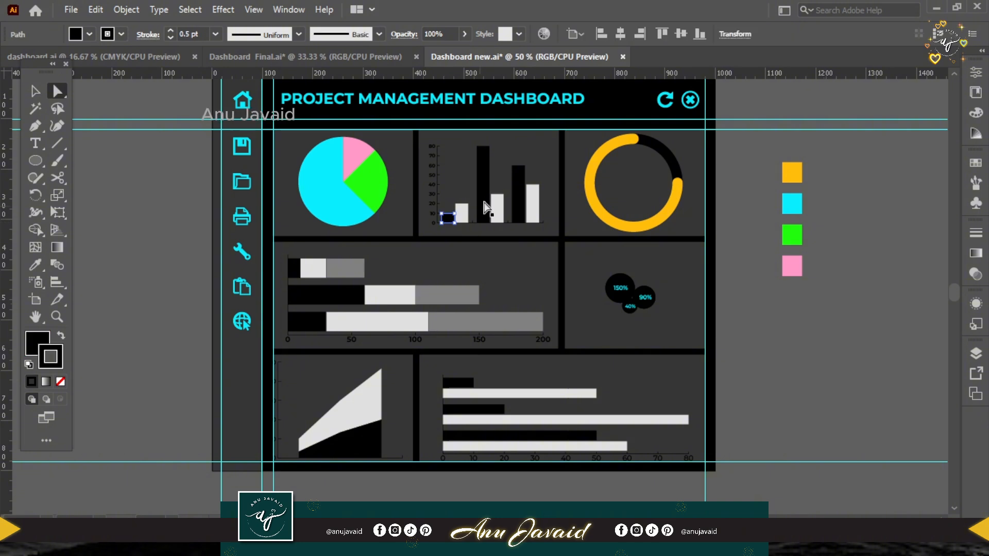
{"action": "left_click", "coordinate": [483, 196], "text": "shift"}
{"action": "left_click", "coordinate": [519, 194], "text": "shift"}
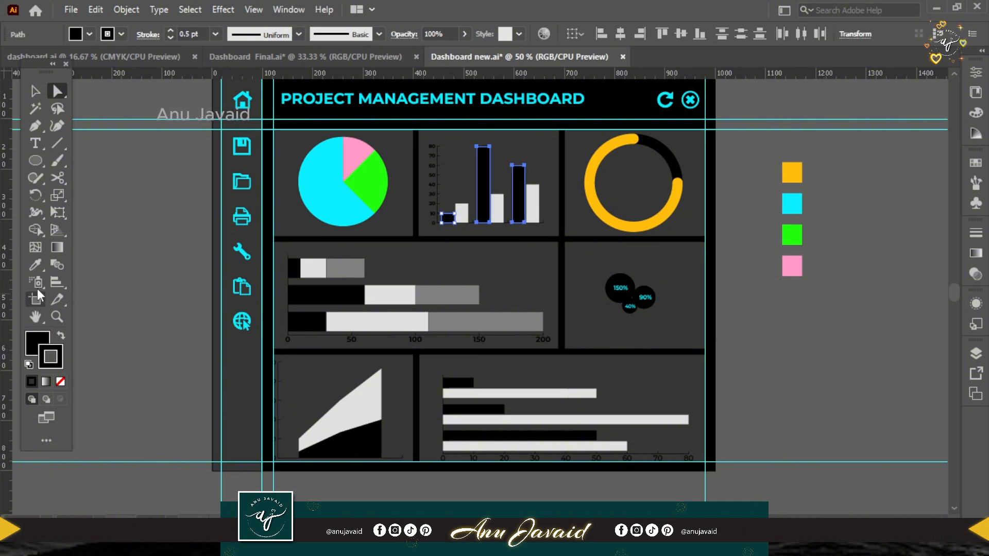
{"action": "left_click", "coordinate": [35, 264]}
{"action": "left_click", "coordinate": [791, 203]}
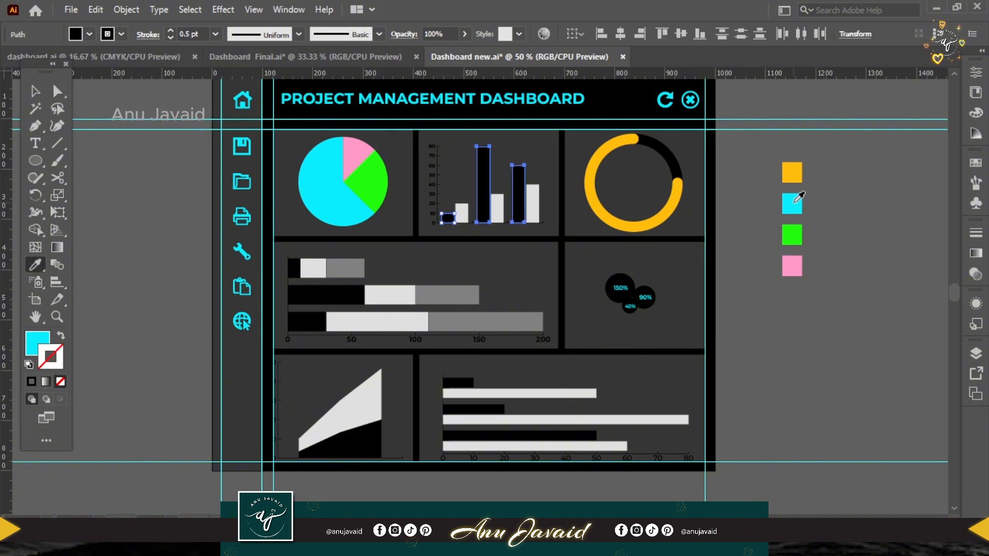
{"action": "left_click", "coordinate": [791, 235]}
Recolour the three light grey columns of the column graph with the pink sampled from the swatch square.
{"action": "key", "text": "a"}
{"action": "left_click", "coordinate": [534, 206], "text": "shift"}
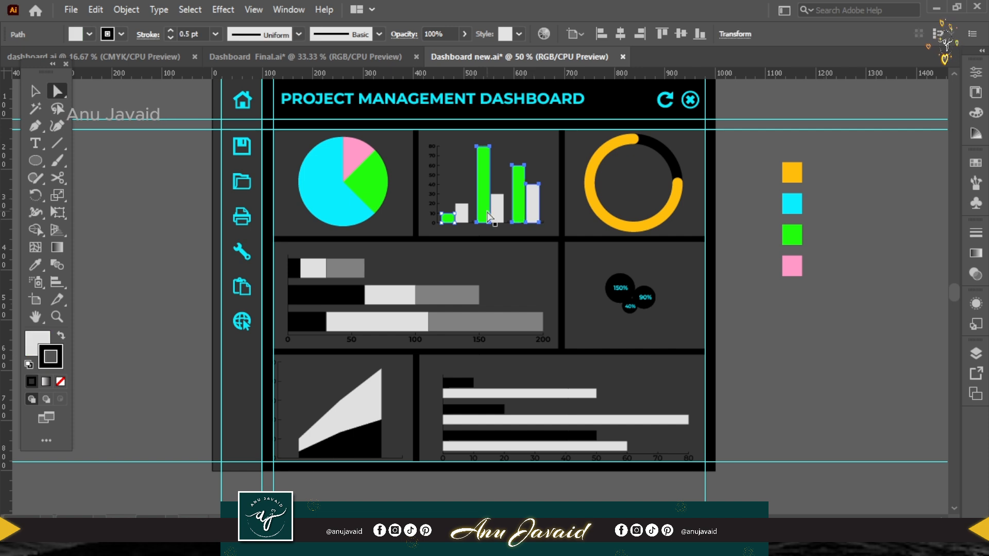
{"action": "left_click", "coordinate": [499, 215], "text": "shift"}
{"action": "left_click", "coordinate": [460, 221], "text": "shift"}
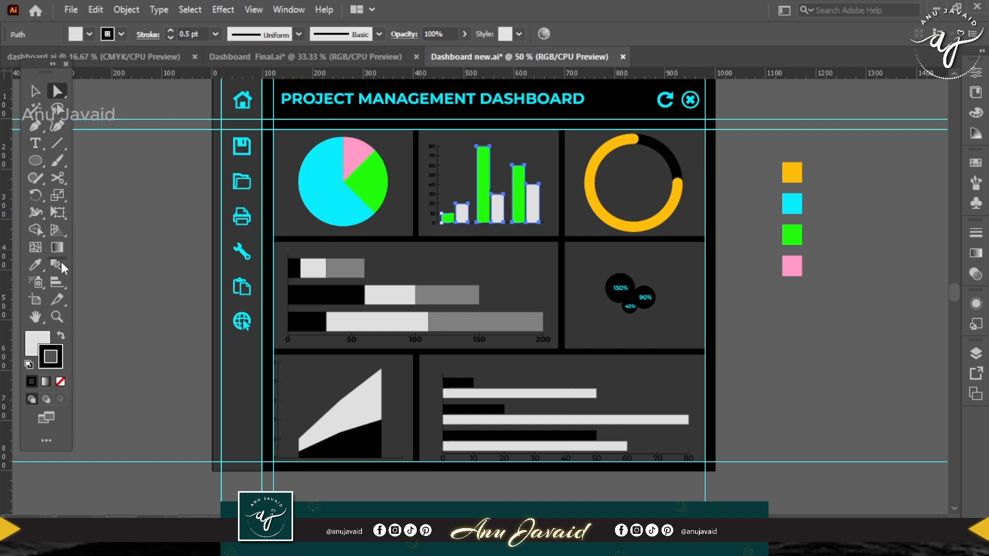
{"action": "key", "text": "i"}
{"action": "left_click", "coordinate": [793, 265]}
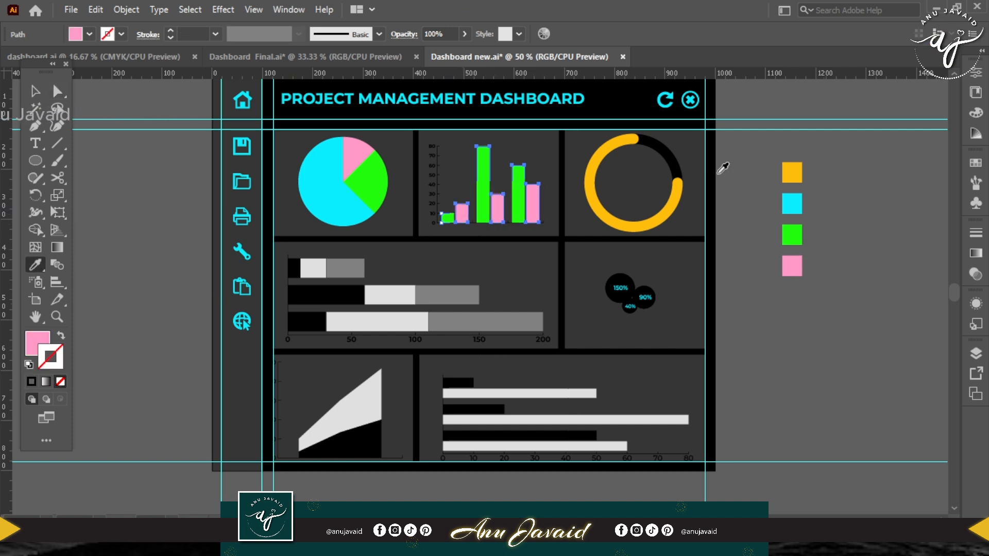
Recolour the black first segments of the three stacked bars with the orange from the swatch square.
{"action": "key", "text": "a"}
{"action": "left_click", "coordinate": [294, 268]}
{"action": "left_click", "coordinate": [324, 295], "text": "shift"}
{"action": "left_click", "coordinate": [305, 321], "text": "shift"}
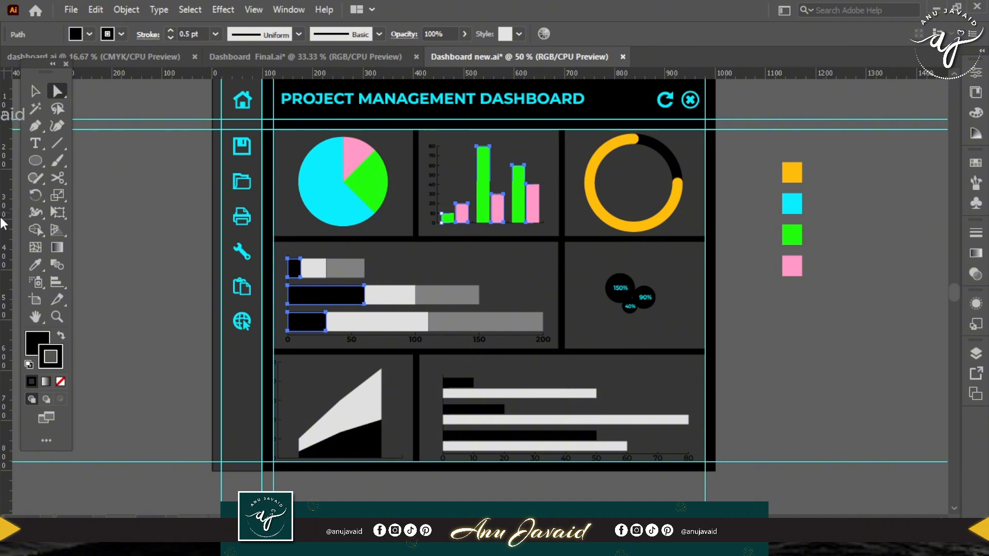
{"action": "left_click", "coordinate": [796, 177]}
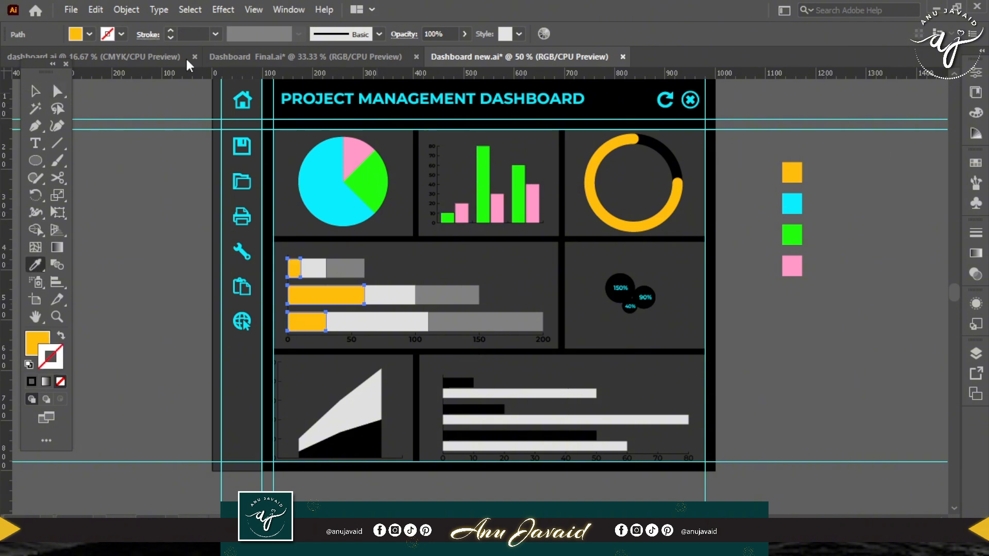
Recolour the light grey middle segments of the three stacked bars with the cyan from the swatch square.
{"action": "left_click", "coordinate": [323, 270]}
{"action": "left_click", "coordinate": [408, 295], "text": "shift"}
{"action": "left_click", "coordinate": [400, 324], "text": "shift"}
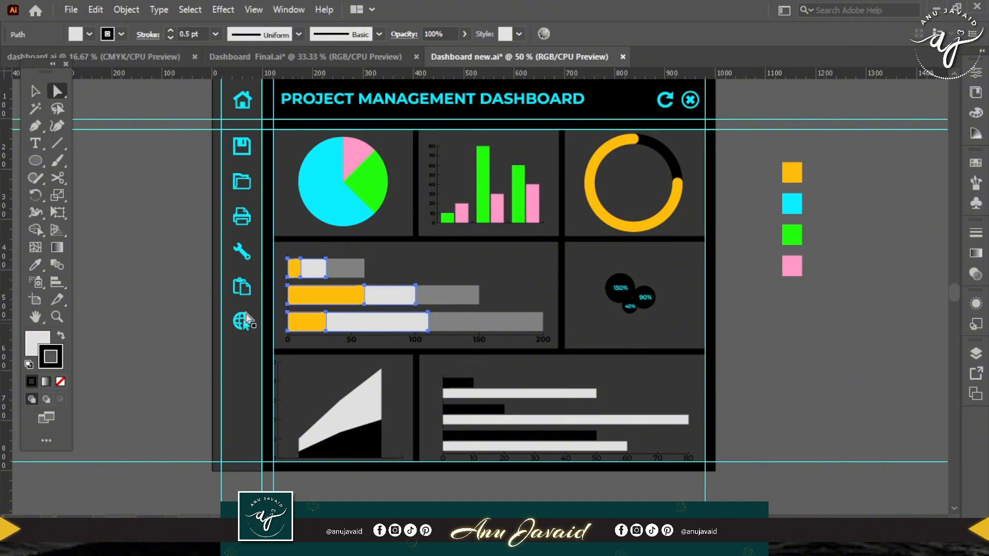
{"action": "left_click", "coordinate": [35, 265]}
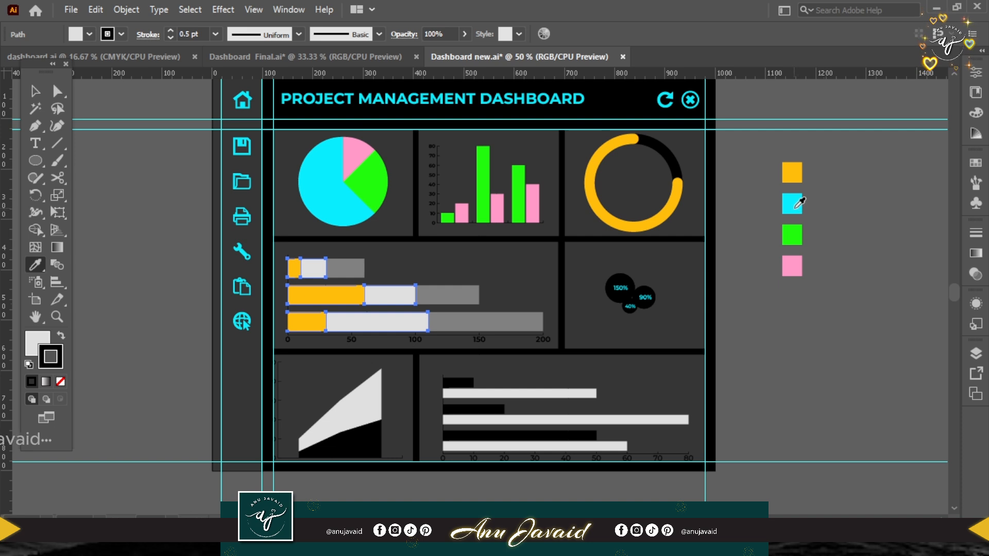
{"action": "left_click", "coordinate": [796, 205]}
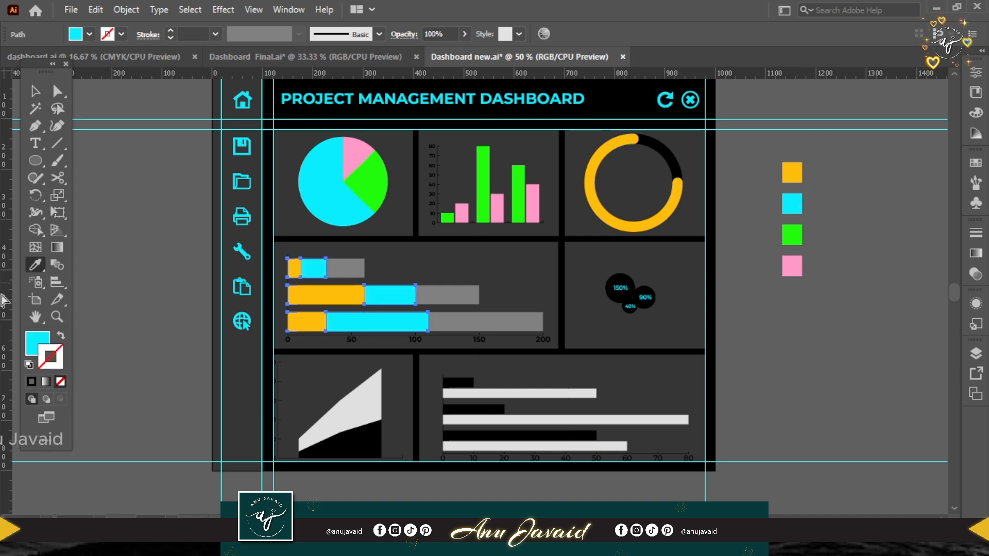
Recolour the dark grey end segments of the three stacked bars with the pink from the swatch square.
{"action": "left_click", "coordinate": [57, 91]}
{"action": "left_click", "coordinate": [345, 271]}
{"action": "left_click", "coordinate": [447, 294], "text": "shift"}
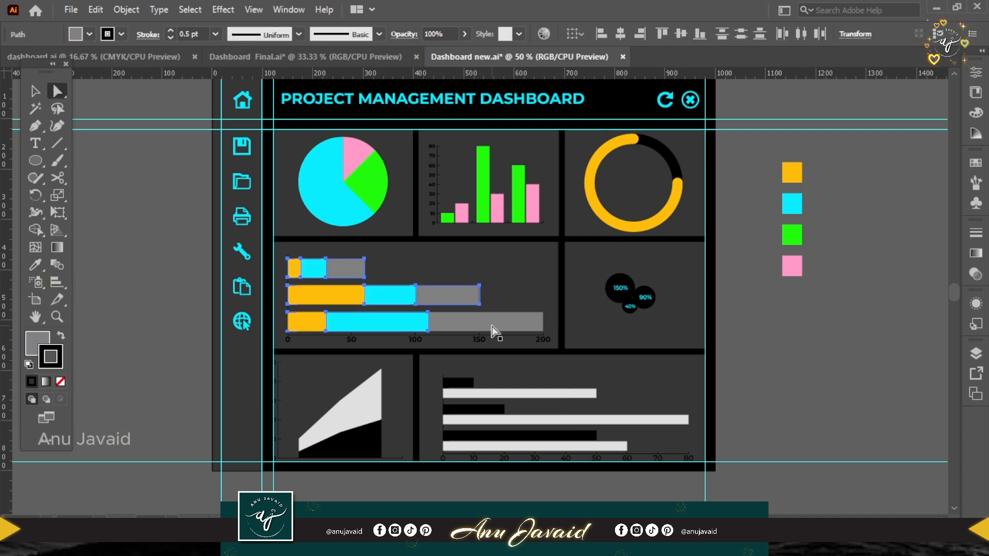
{"action": "left_click", "coordinate": [492, 323], "text": "shift"}
{"action": "left_click", "coordinate": [40, 266]}
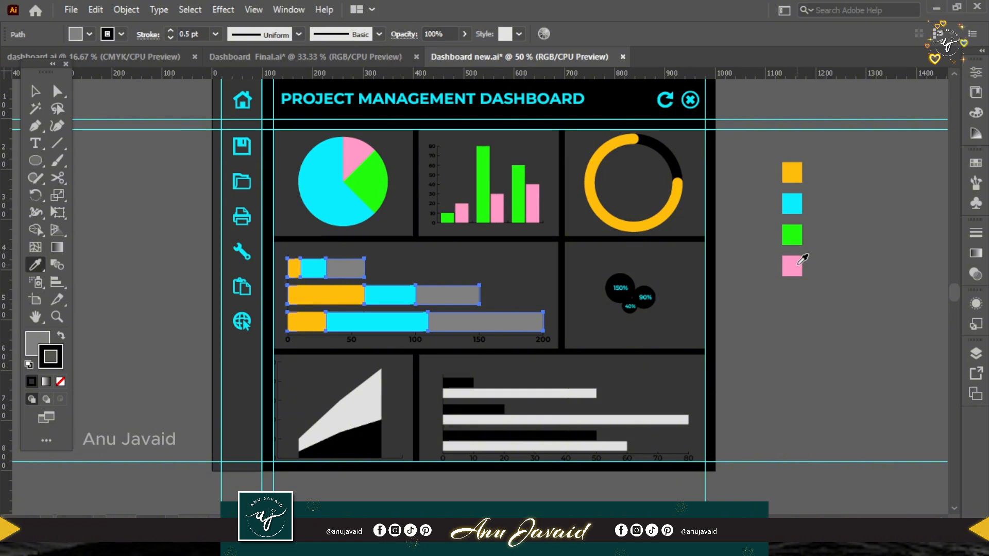
{"action": "left_click", "coordinate": [796, 264]}
Recolour the largest bubble, labelled 150%, with the sampled swatch pink.
{"action": "key", "text": "a"}
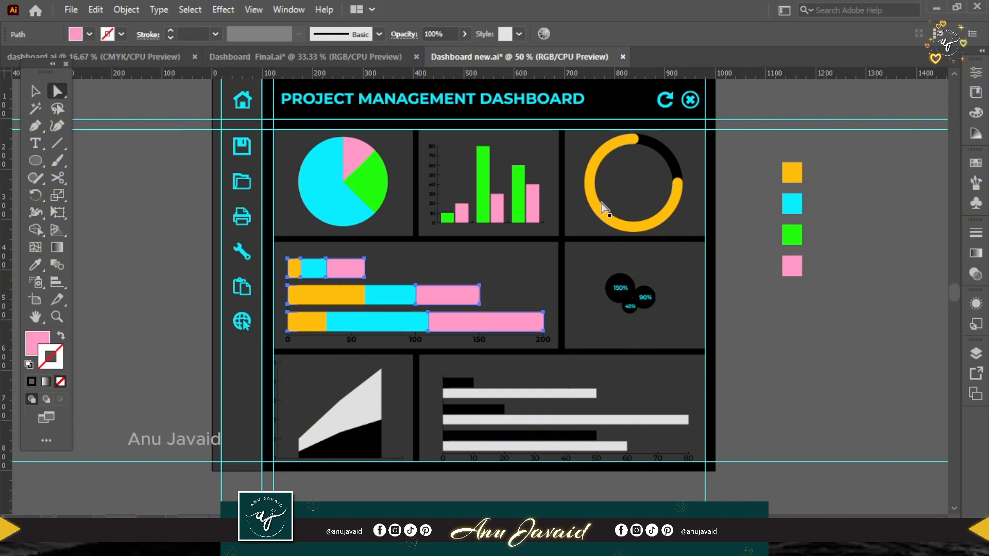
{"action": "left_click", "coordinate": [627, 286]}
{"action": "key", "text": "i"}
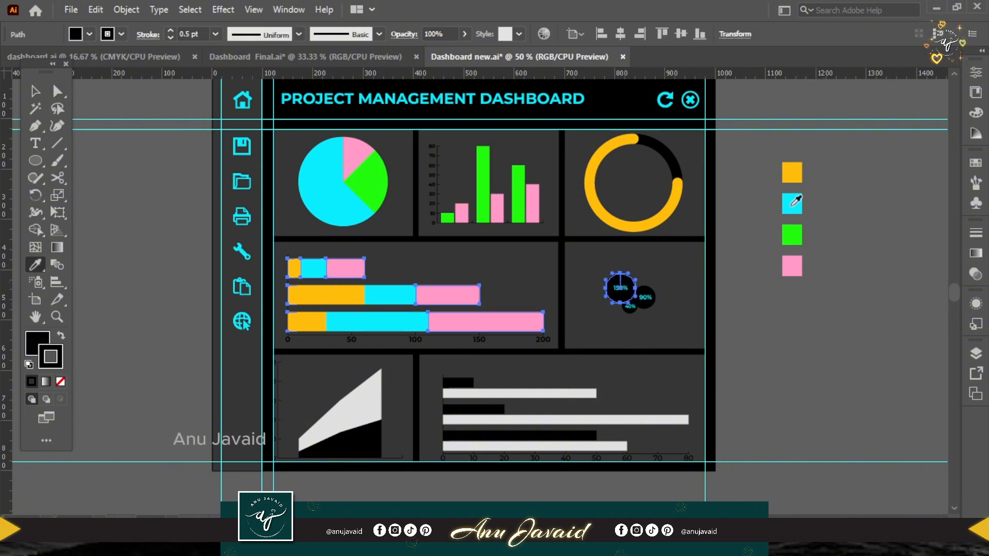
{"action": "left_click", "coordinate": [795, 264]}
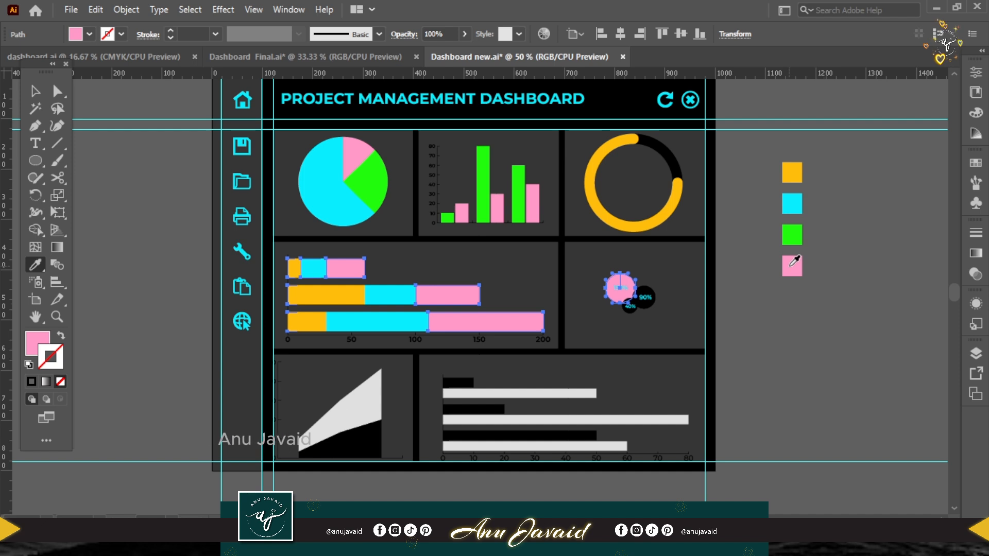
Recolour the 90% bubble with the swatch green and the 40% bubble with the swatch orange.
{"action": "key", "text": "a"}
{"action": "left_click", "coordinate": [644, 297]}
{"action": "key", "text": "i"}
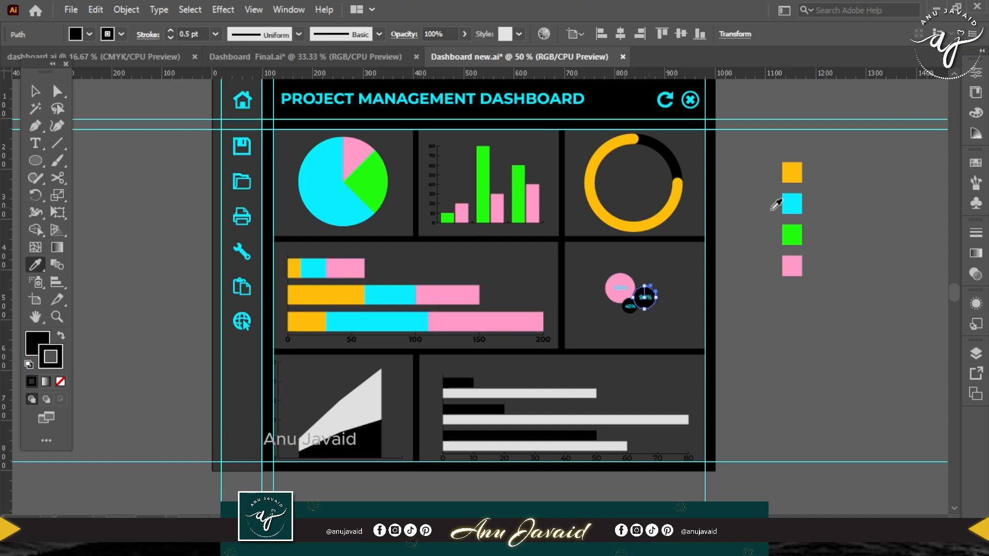
{"action": "left_click", "coordinate": [790, 235]}
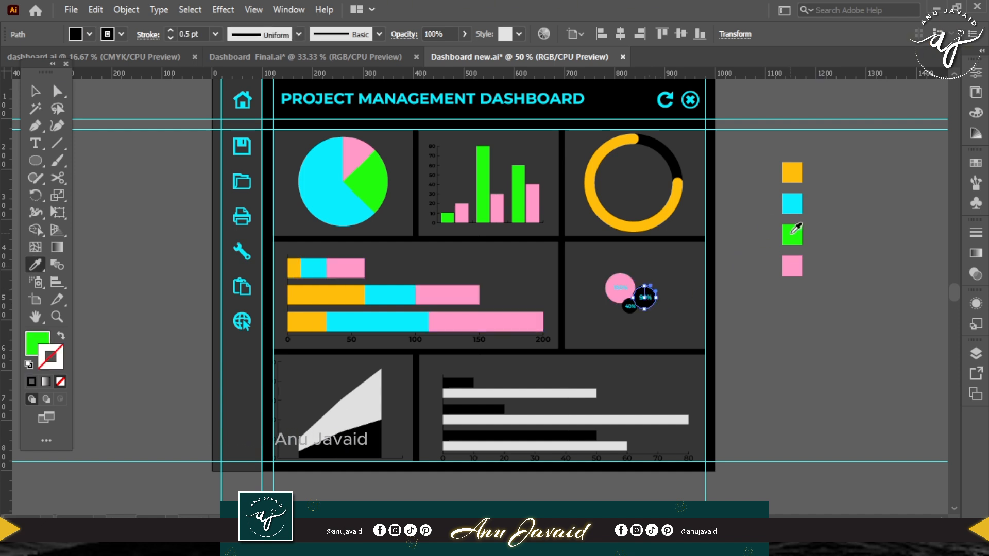
{"action": "left_click", "coordinate": [629, 307]}
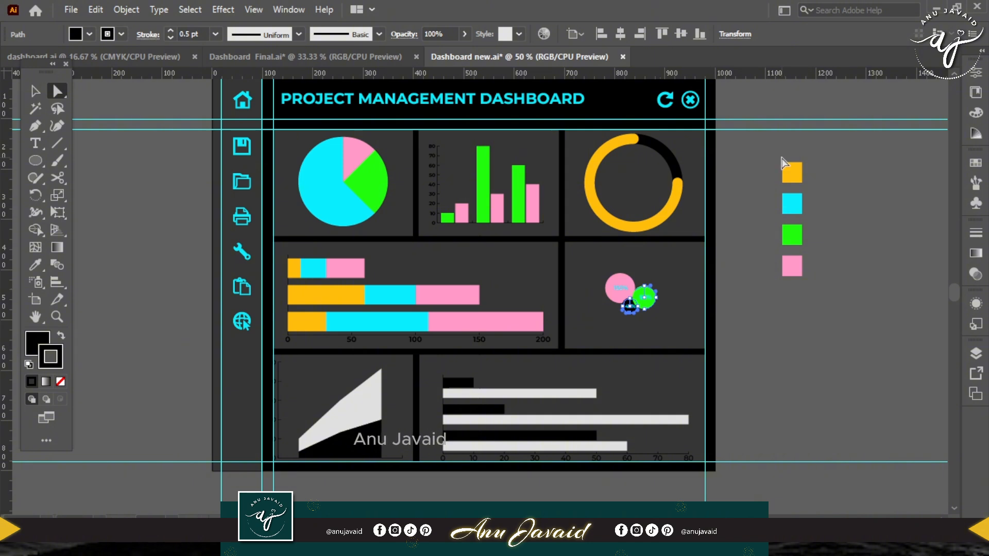
{"action": "key", "text": "i"}
{"action": "left_click", "coordinate": [796, 170]}
Recolour the area graph's black region and the bottom bar graph's three black bars with the swatch orange.
{"action": "key", "text": "a"}
{"action": "left_click", "coordinate": [364, 442]}
{"action": "left_click", "coordinate": [466, 382], "text": "shift"}
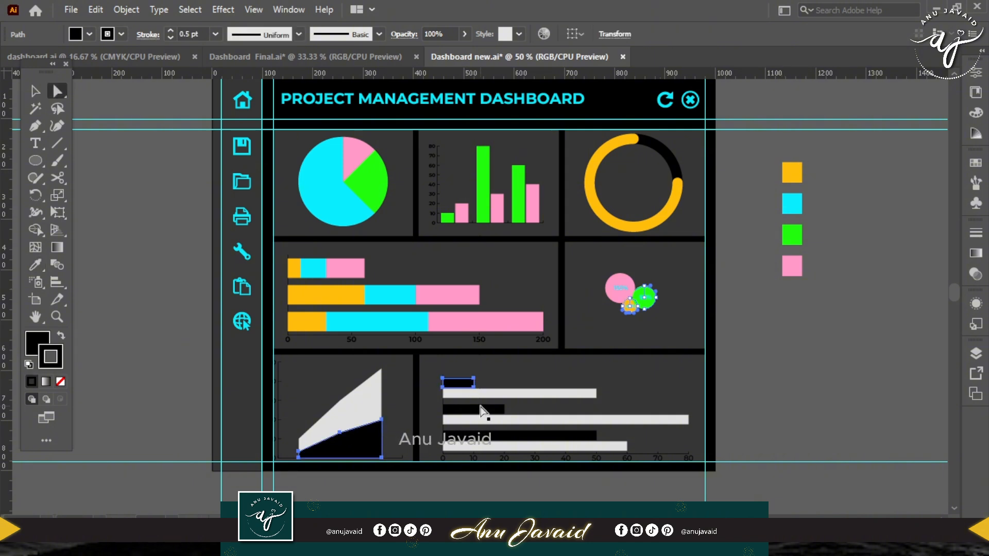
{"action": "left_click", "coordinate": [480, 409], "text": "shift"}
{"action": "left_click", "coordinate": [587, 436], "text": "shift"}
{"action": "key", "text": "i"}
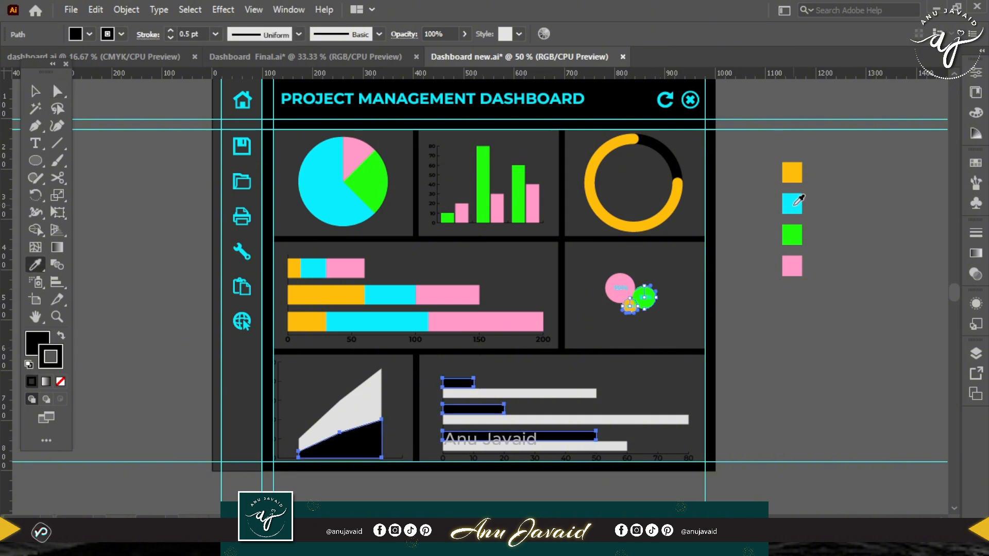
{"action": "left_click", "coordinate": [791, 172]}
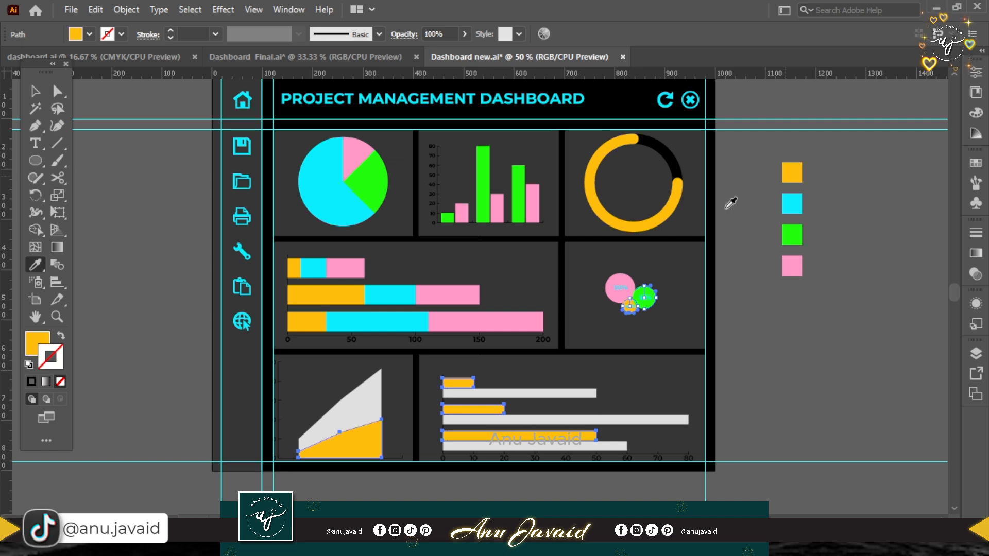
Recolour the area graph's light grey region and the bottom bar graph's three light grey bars with the swatch cyan.
{"action": "key", "text": "a"}
{"action": "left_click", "coordinate": [350, 407]}
{"action": "left_click", "coordinate": [555, 396], "text": "shift"}
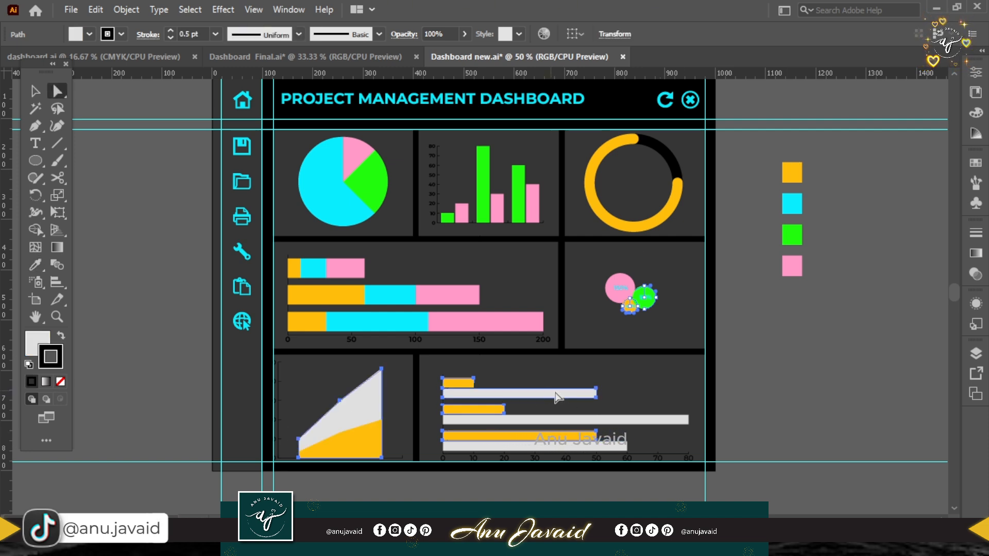
{"action": "left_click", "coordinate": [636, 421], "text": "shift"}
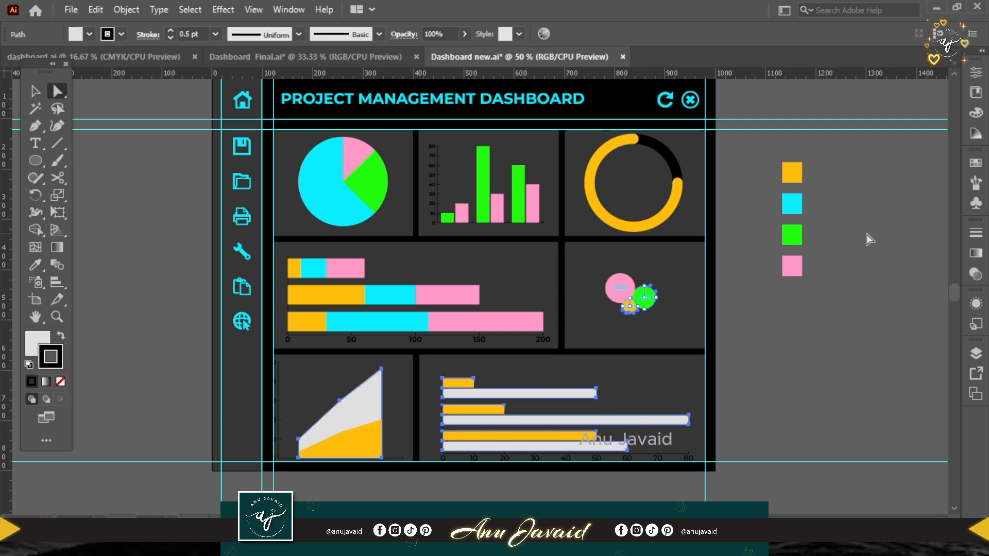
{"action": "key", "text": "i"}
{"action": "left_click", "coordinate": [791, 234]}
{"action": "left_click", "coordinate": [791, 266]}
{"action": "left_click", "coordinate": [795, 201]}
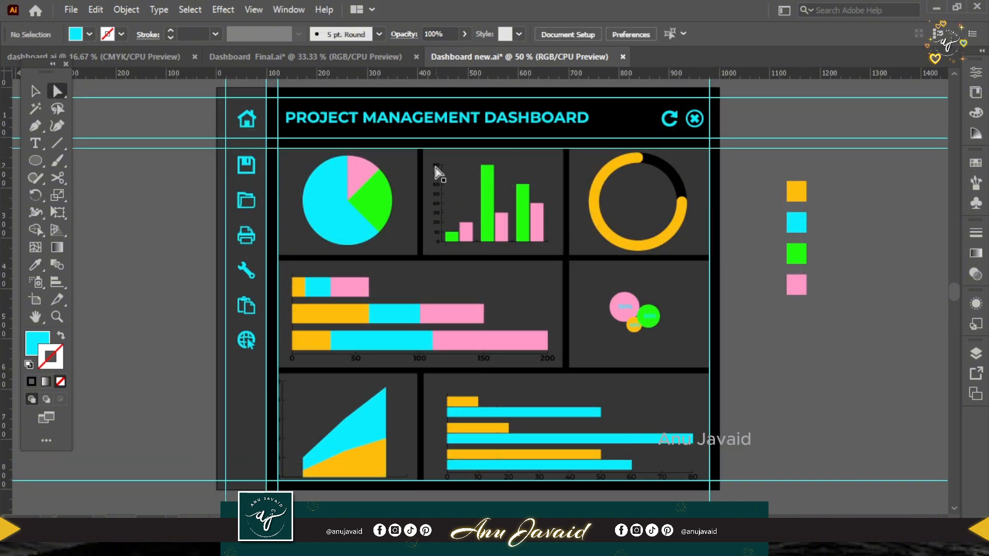
Give the axis numbers of the column, stacked bar, horizontal bar and area graphs a white fill with no stroke.
{"action": "left_click", "coordinate": [436, 167]}
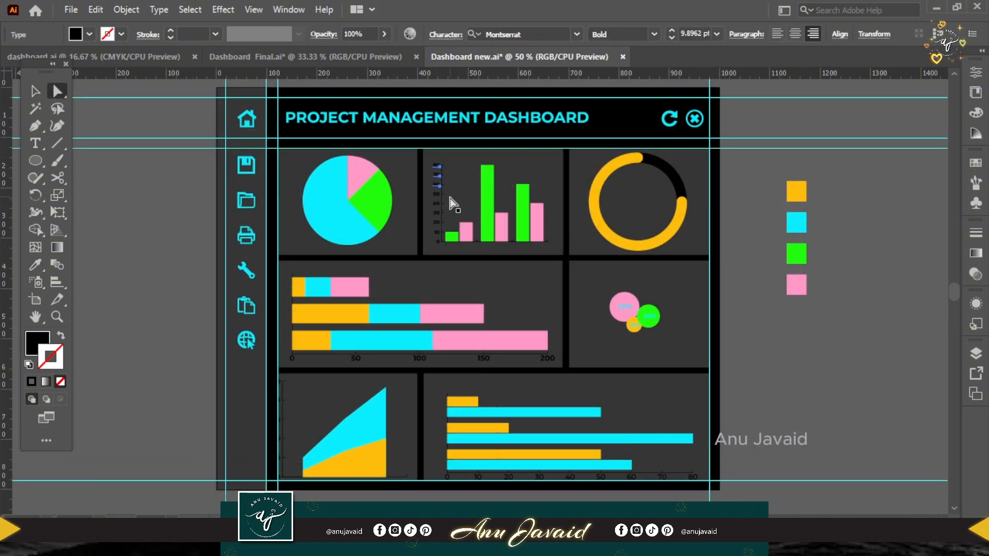
{"action": "left_click", "coordinate": [439, 224], "text": "shift"}
{"action": "left_click", "coordinate": [439, 234], "text": "shift"}
{"action": "left_click", "coordinate": [439, 243], "text": "shift"}
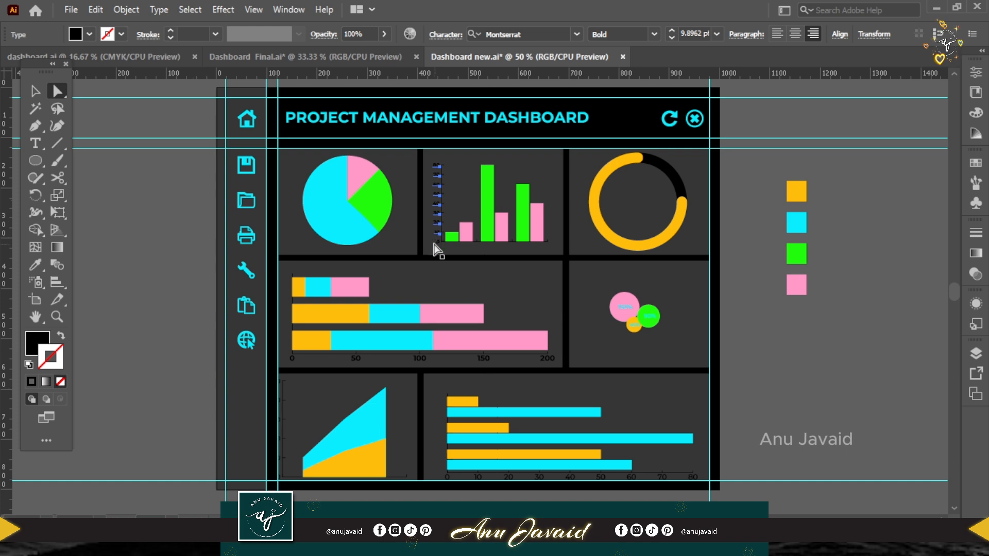
{"action": "left_click", "coordinate": [547, 361], "text": "shift"}
{"action": "left_click", "coordinate": [483, 360], "text": "shift"}
{"action": "left_click", "coordinate": [420, 360], "text": "shift"}
{"action": "left_click", "coordinate": [355, 360], "text": "shift"}
{"action": "left_click", "coordinate": [292, 360], "text": "shift"}
{"action": "left_click", "coordinate": [693, 477], "text": "shift"}
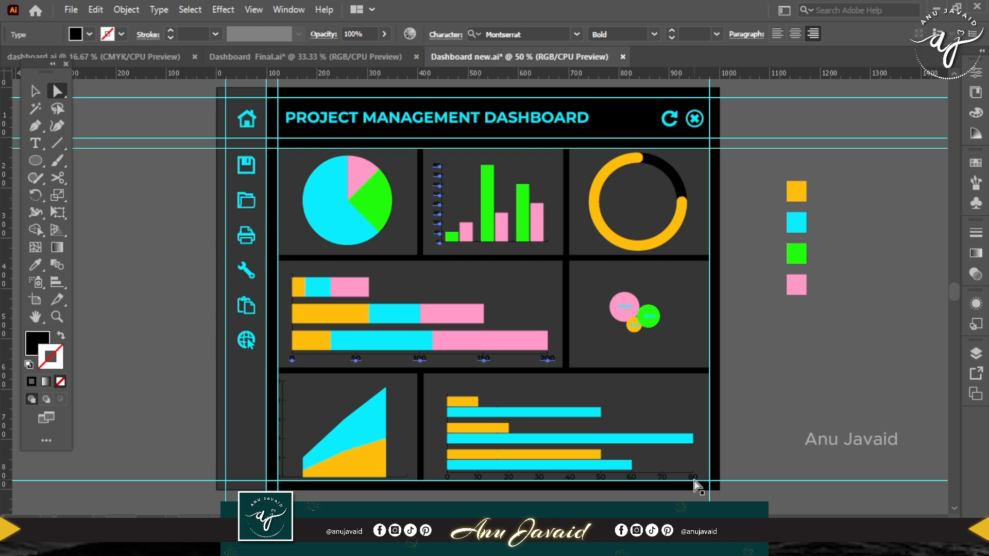
{"action": "left_click", "coordinate": [663, 478], "text": "shift"}
{"action": "left_click", "coordinate": [632, 478], "text": "shift"}
{"action": "left_click", "coordinate": [478, 478], "text": "shift"}
{"action": "left_click", "coordinate": [447, 478], "text": "shift"}
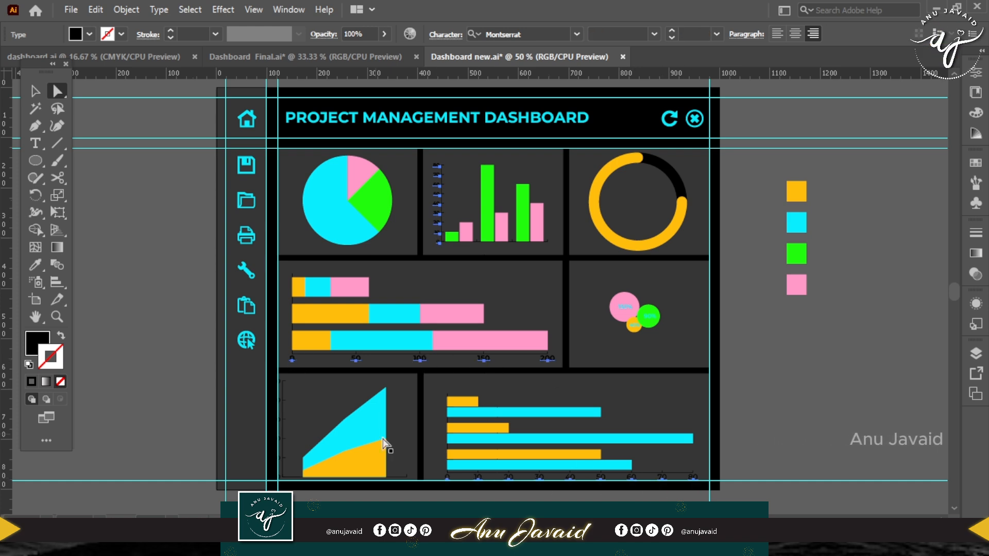
{"action": "scroll", "coordinate": [290, 476], "scroll_direction": "up", "scroll_amount": 3}
{"action": "left_click_drag", "start_coordinate": [401, 320], "coordinate": [500, 287]}
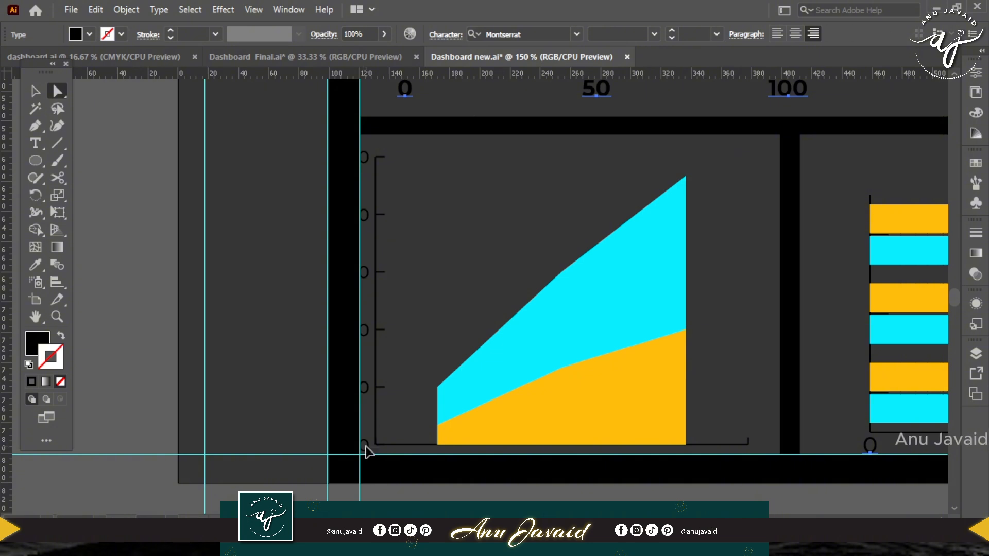
{"action": "left_click", "coordinate": [366, 447], "text": "shift"}
{"action": "left_click", "coordinate": [365, 388], "text": "shift"}
{"action": "left_click", "coordinate": [365, 332], "text": "shift"}
{"action": "left_click", "coordinate": [365, 273], "text": "shift"}
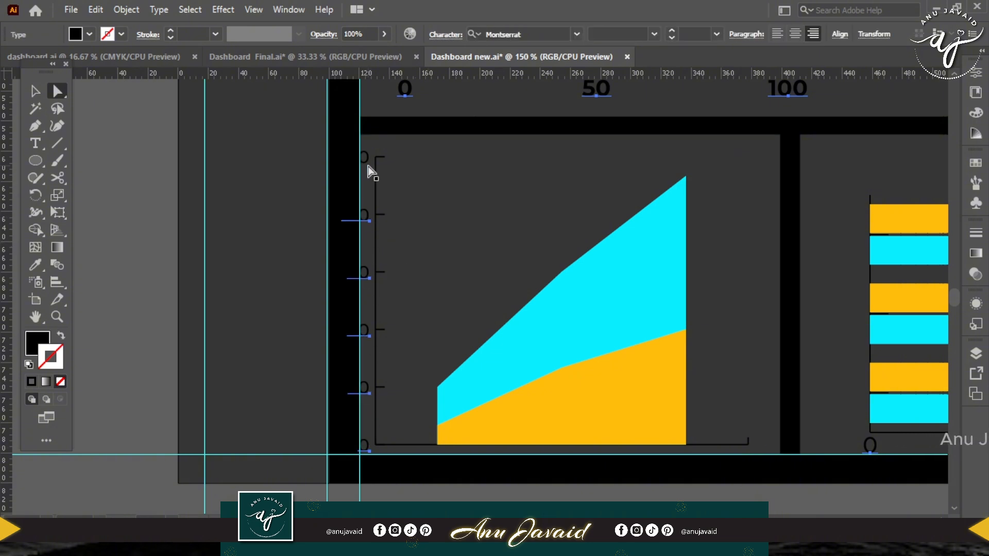
{"action": "key", "text": "ctrl+minus"}
{"action": "key", "text": "ctrl+minus"}
{"action": "left_click", "coordinate": [29, 365]}
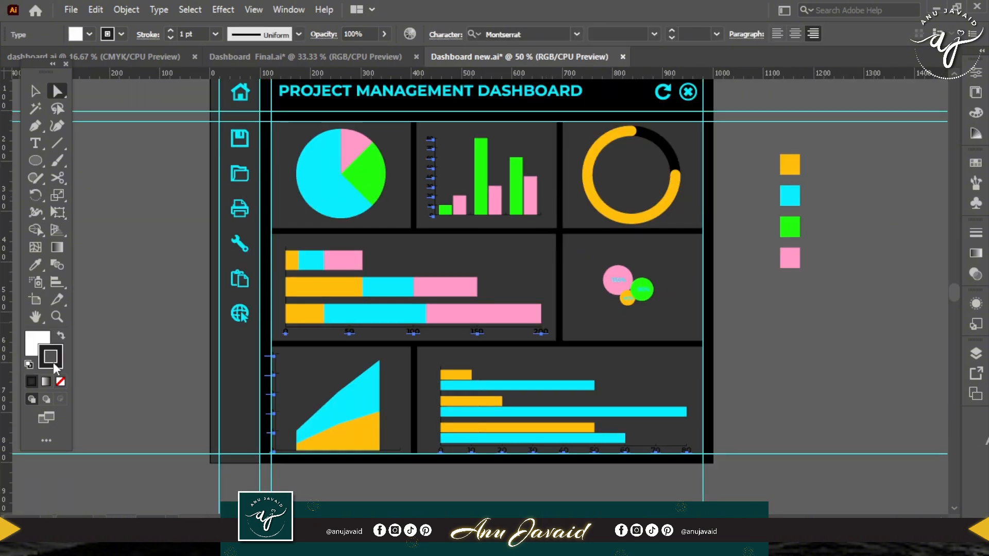
{"action": "left_click", "coordinate": [60, 381]}
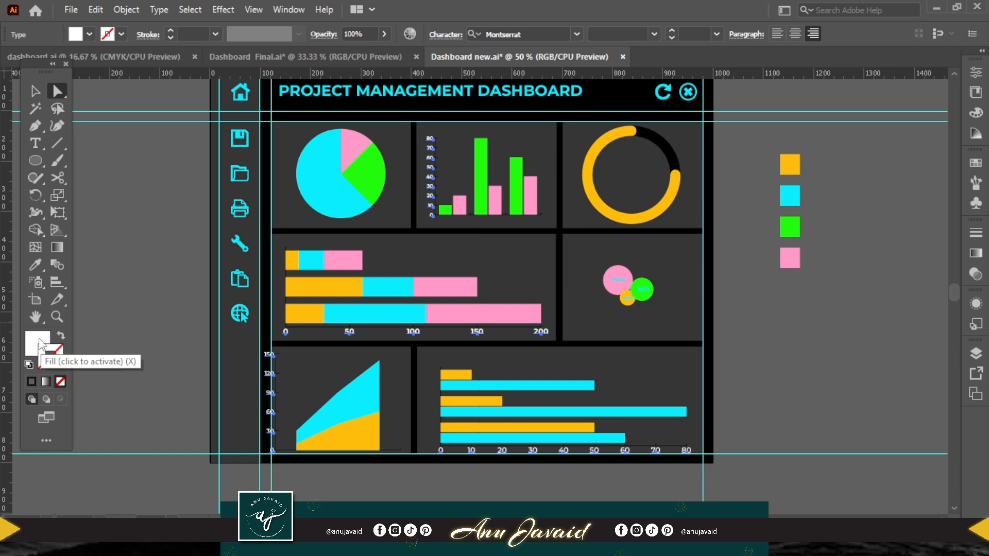
{"action": "left_click", "coordinate": [41, 344]}
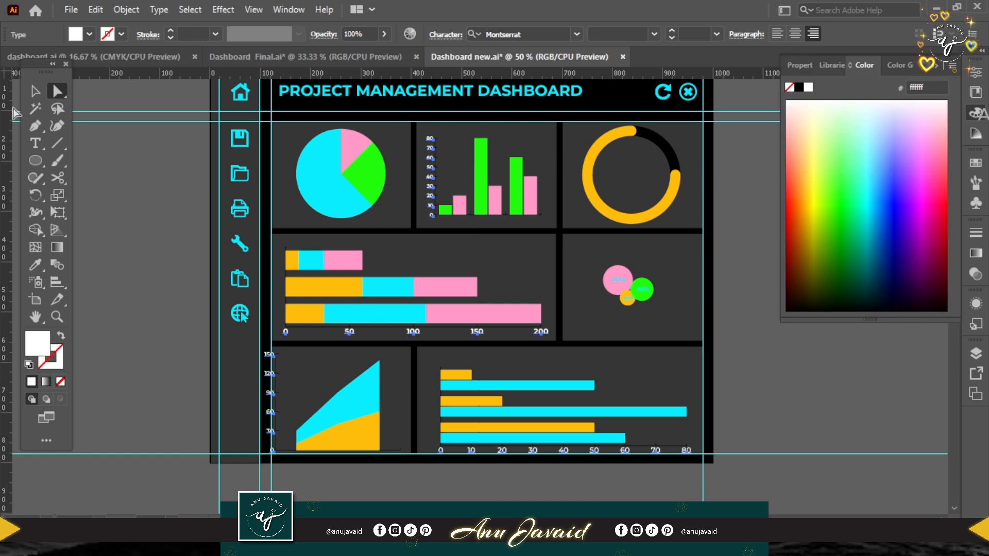
{"action": "key", "text": "v"}
{"action": "left_click", "coordinate": [142, 210]}
{"action": "left_click_drag", "start_coordinate": [742, 170], "coordinate": [741, 197]}
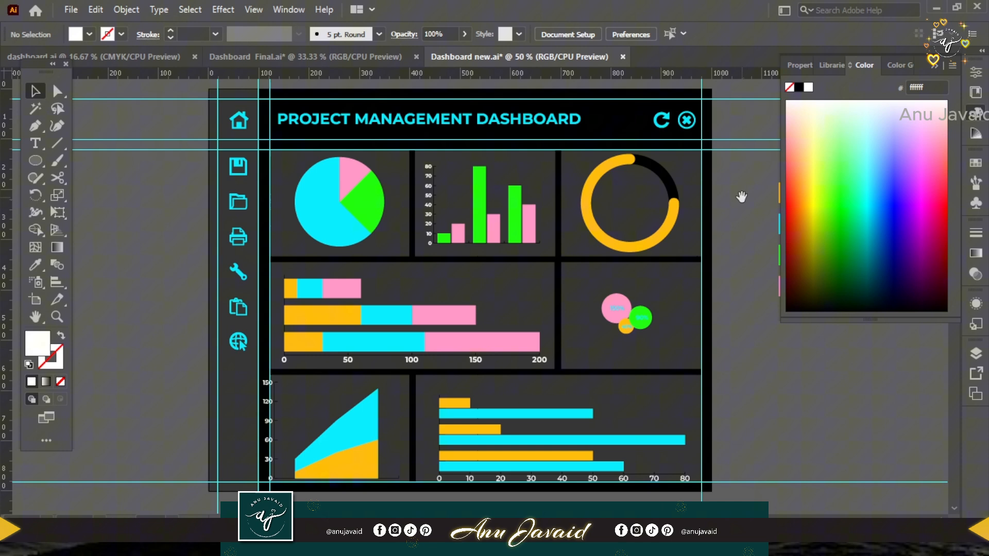
{"action": "left_click", "coordinate": [935, 65]}
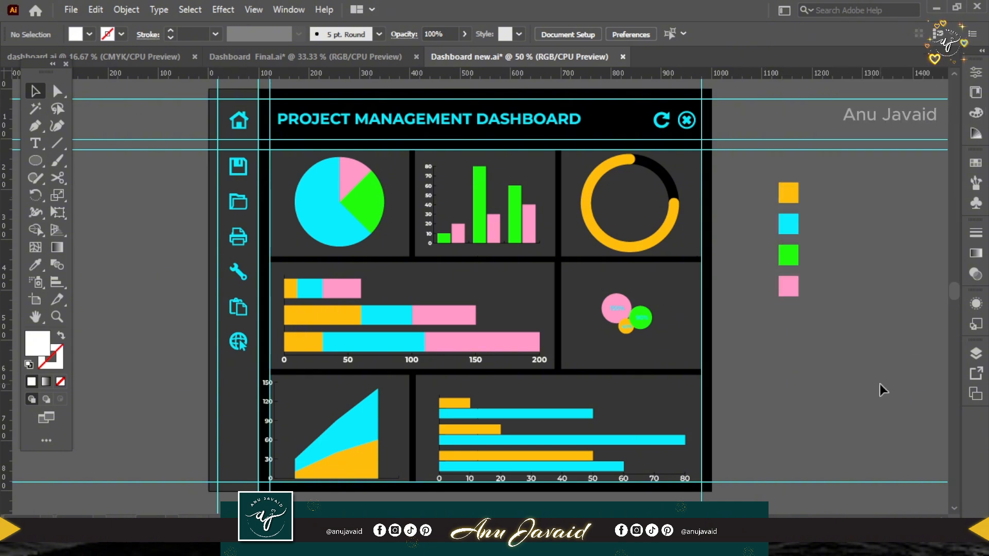
Draw a small square on the canvas beside the artboard and fill it with the pie chart's cyan.
{"action": "left_click", "coordinate": [36, 161]}
{"action": "left_click", "coordinate": [103, 162]}
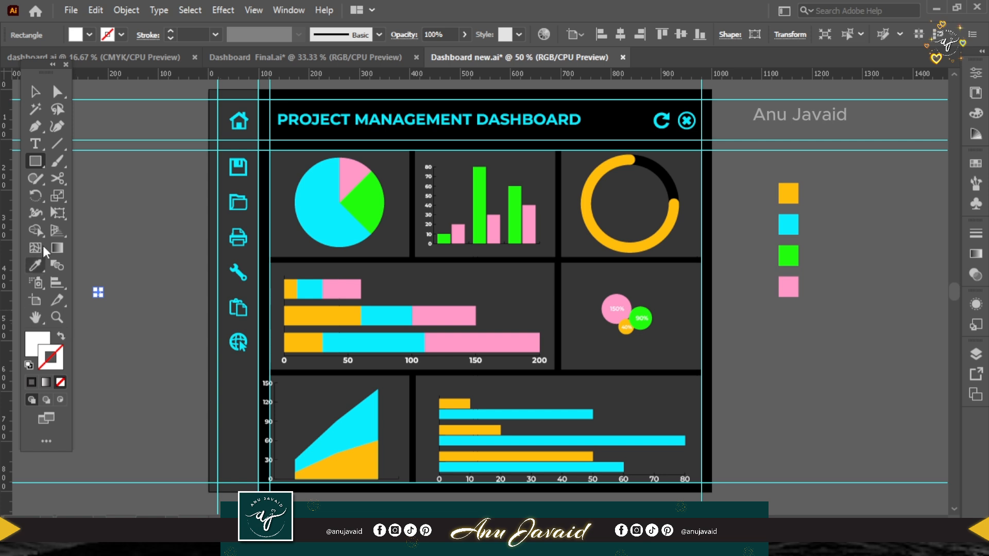
{"action": "left_click", "coordinate": [35, 265]}
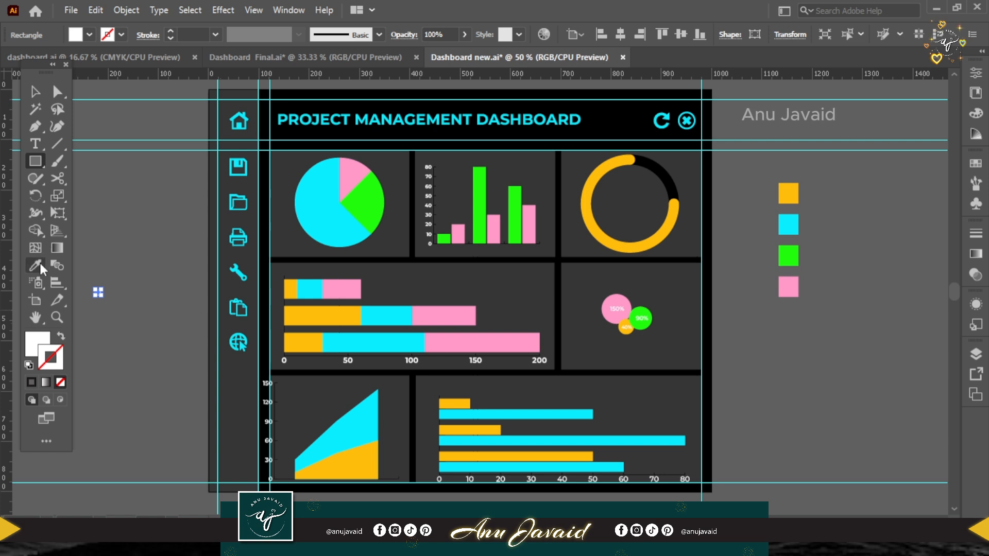
{"action": "left_click", "coordinate": [308, 184]}
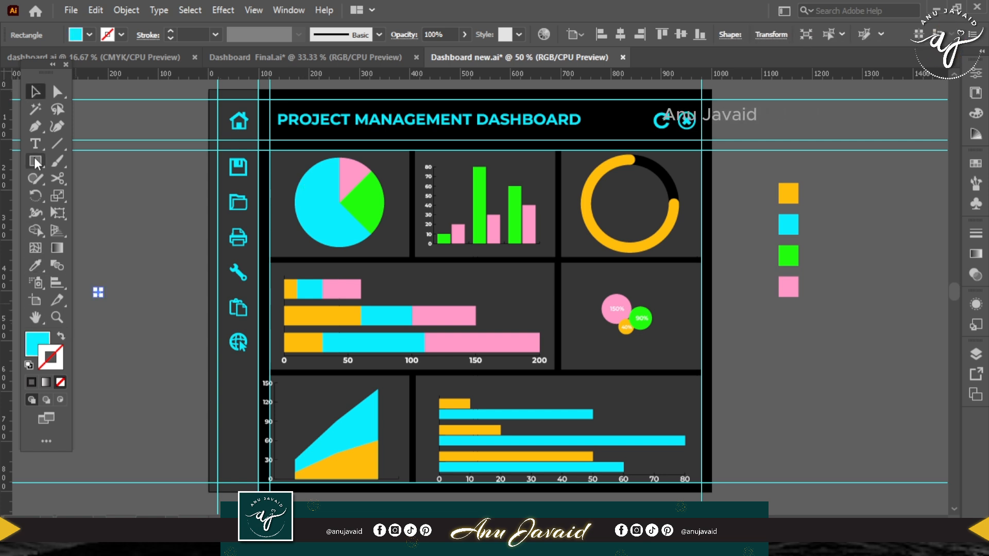
Add the text "Text Here" in white Montserrat Medium beside the small cyan square to form a legend label.
{"action": "key", "text": "t"}
{"action": "left_click", "coordinate": [96, 331]}
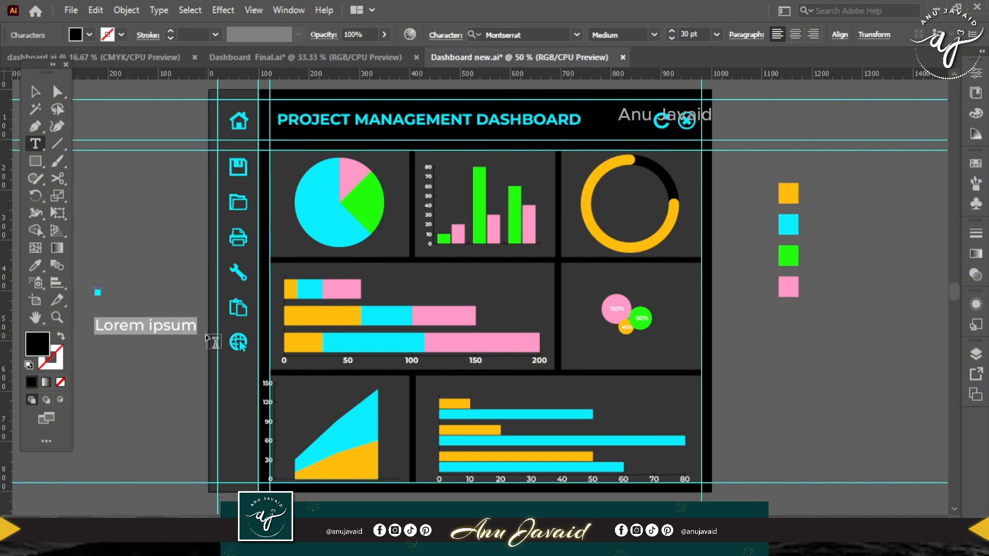
{"action": "type", "text": "Text Here"}
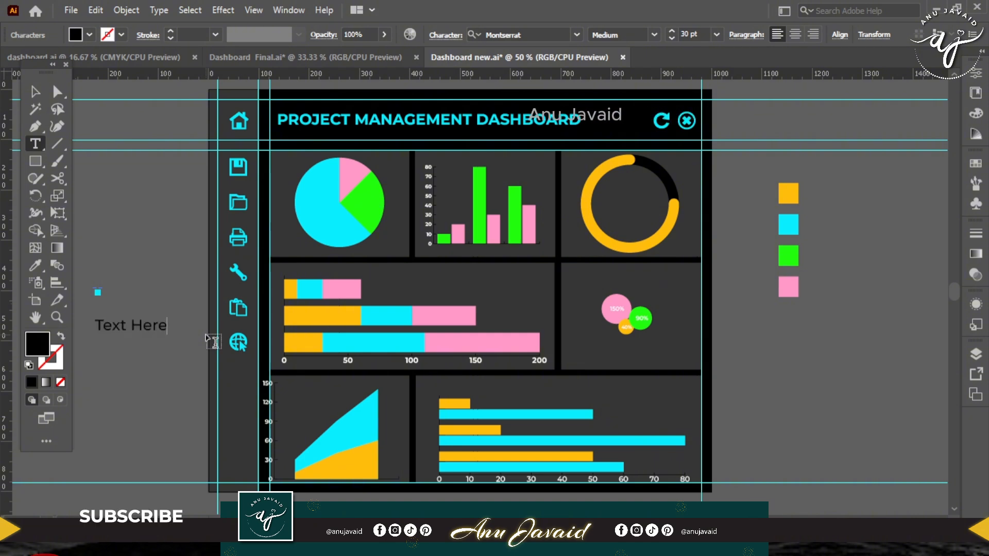
{"action": "left_click", "coordinate": [547, 34]}
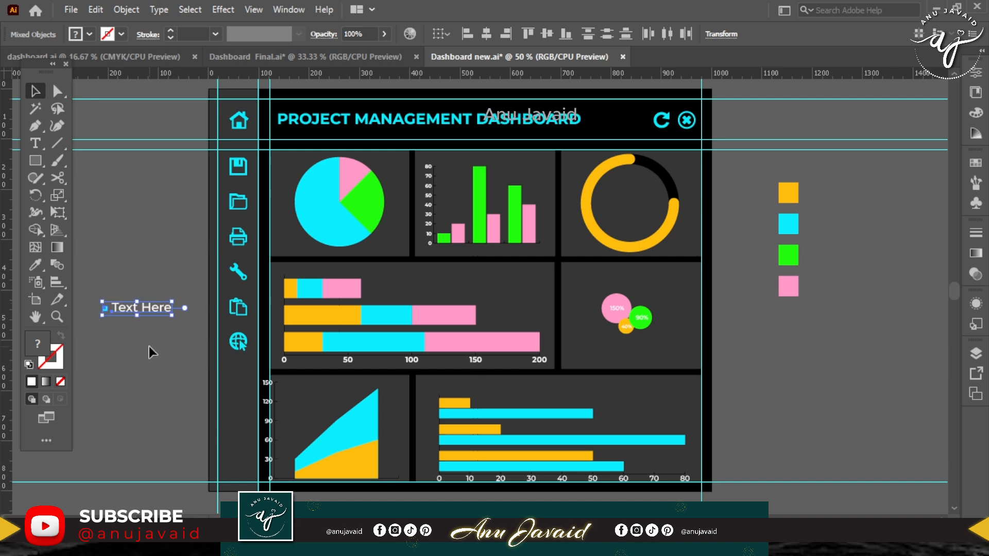
Move the legend label beneath the pie chart and scale it down to a text size of about 16.7 pt.
{"action": "left_click_drag", "start_coordinate": [155, 309], "coordinate": [349, 251]}
{"action": "key", "text": "ctrl+plus"}
{"action": "key", "text": "ctrl+plus"}
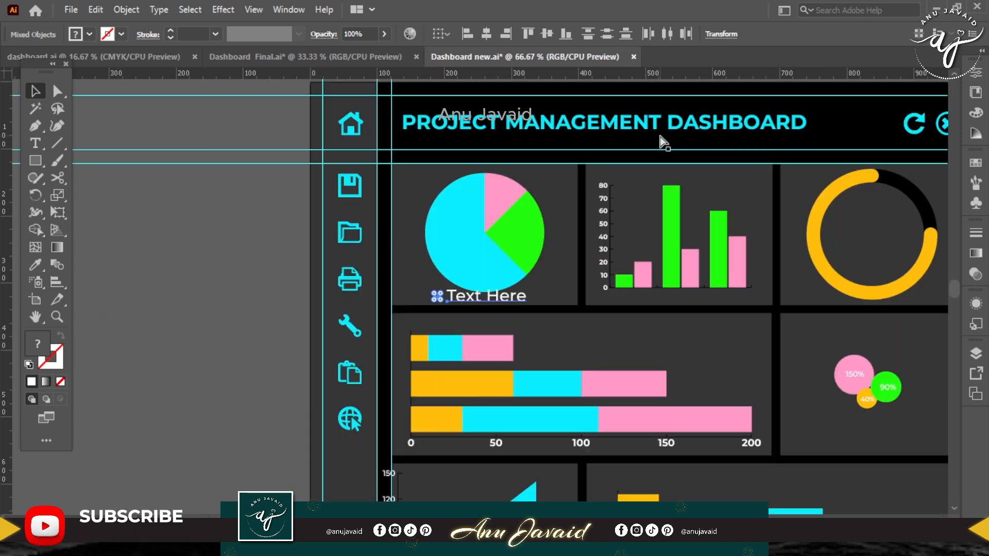
{"action": "key", "text": "space"}
{"action": "left_click_drag", "start_coordinate": [616, 162], "coordinate": [594, 203]}
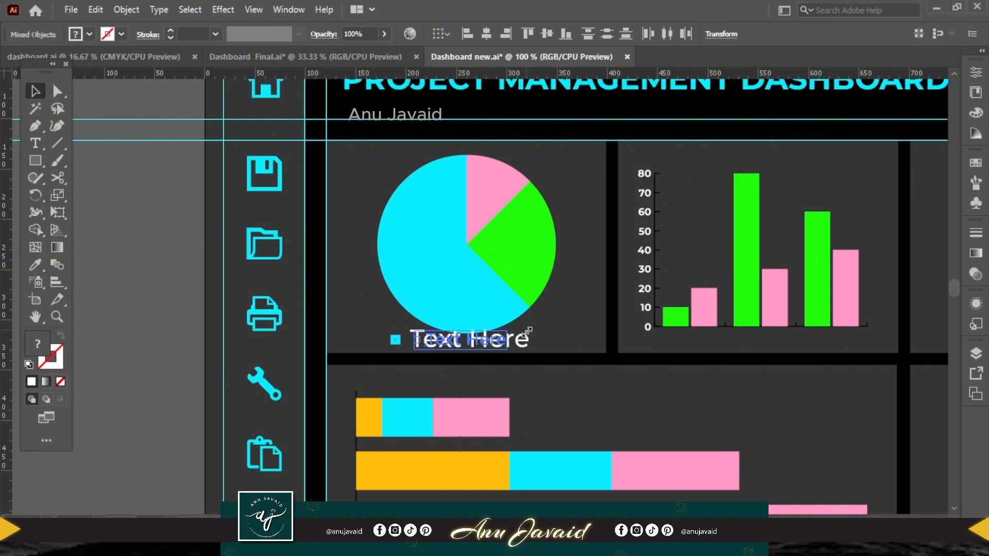
{"action": "left_click_drag", "start_coordinate": [529, 330], "coordinate": [506, 331]}
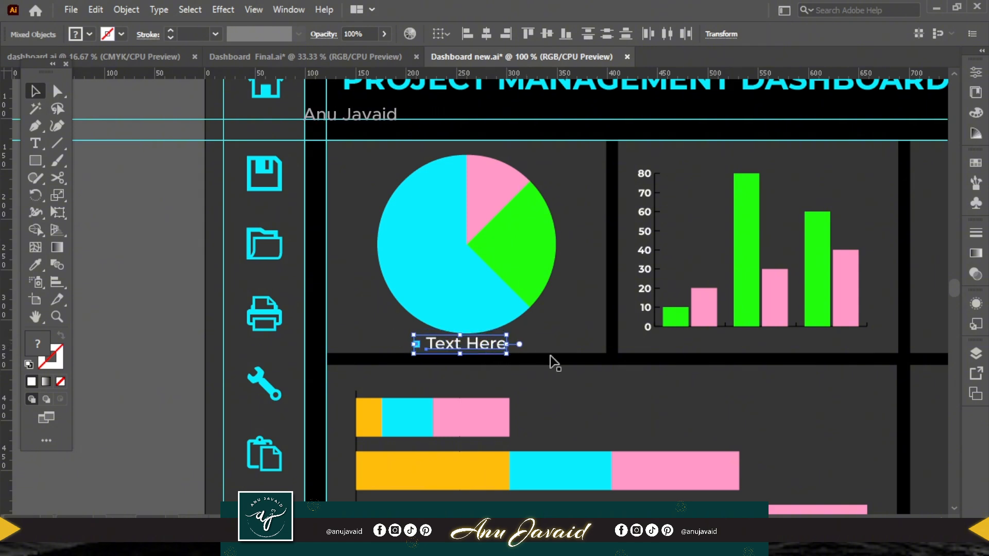
Copy the legend label beneath the column chart and above the stacked bars and bubbles, with a text-only copy inside the ring.
{"action": "key", "text": "space"}
{"action": "left_click_drag", "start_coordinate": [551, 359], "coordinate": [369, 360]}
{"action": "left_click_drag", "start_coordinate": [286, 348], "coordinate": [594, 344]}
{"action": "key", "text": "space"}
{"action": "left_click_drag", "start_coordinate": [713, 382], "coordinate": [534, 380]}
{"action": "key", "text": "ctrl+minus"}
{"action": "left_click_drag", "start_coordinate": [501, 300], "coordinate": [698, 231]}
{"action": "left_click", "coordinate": [693, 324]}
Change the text inside the orange ring to "75%" and set its size to 37 pt.
{"action": "double_click", "coordinate": [690, 234]}
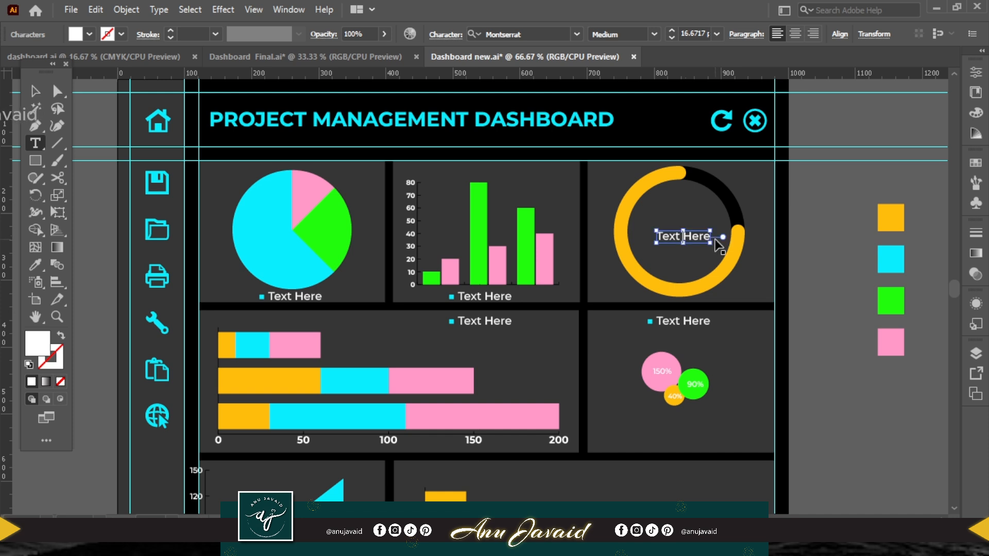
{"action": "key", "text": "ctrl+a"}
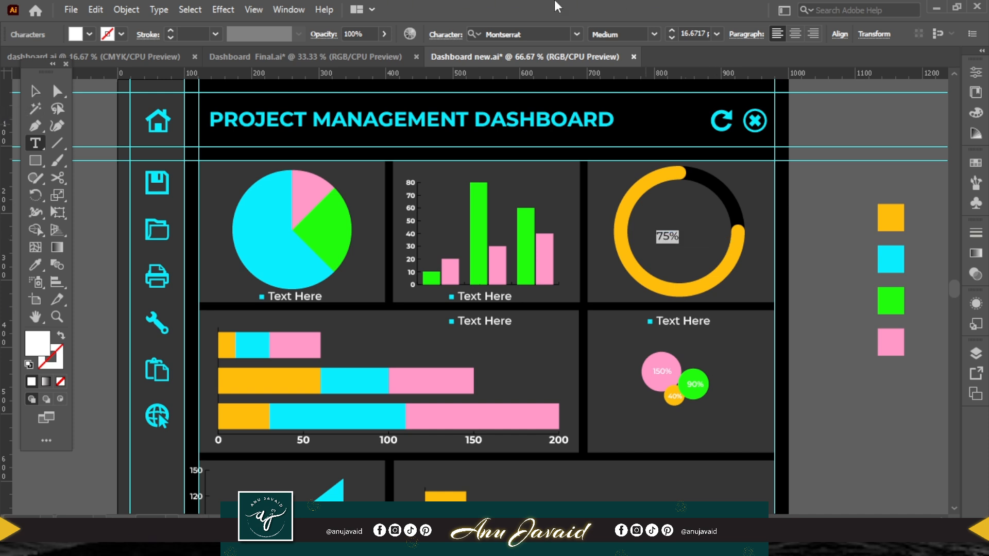
{"action": "left_click", "coordinate": [671, 31]}
{"action": "left_click", "coordinate": [671, 30]}
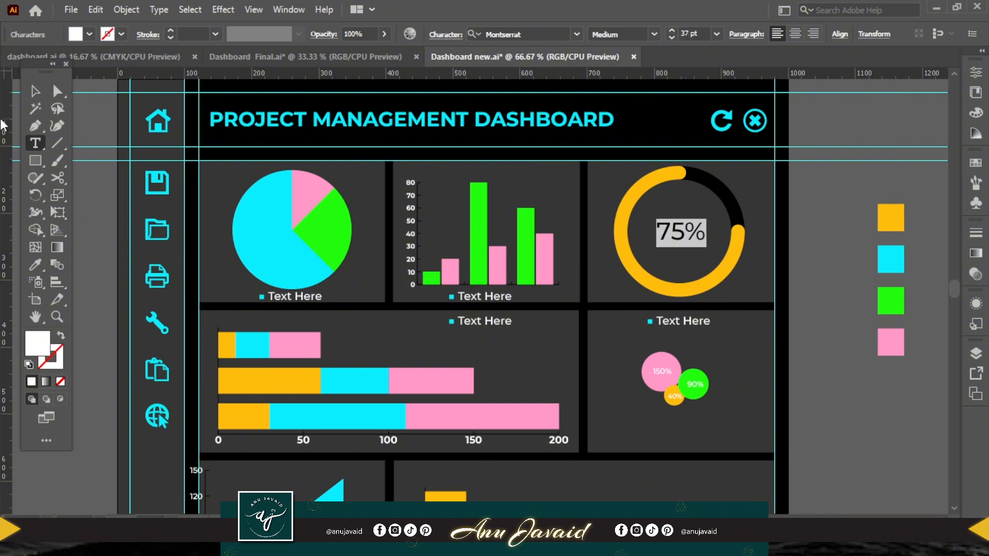
{"action": "left_click", "coordinate": [37, 93]}
Copy the bubble card's legend label to the top of the bottom bar graph card and the area graph card.
{"action": "left_click_drag", "start_coordinate": [897, 403], "coordinate": [890, 295]}
{"action": "left_click", "coordinate": [654, 218]}
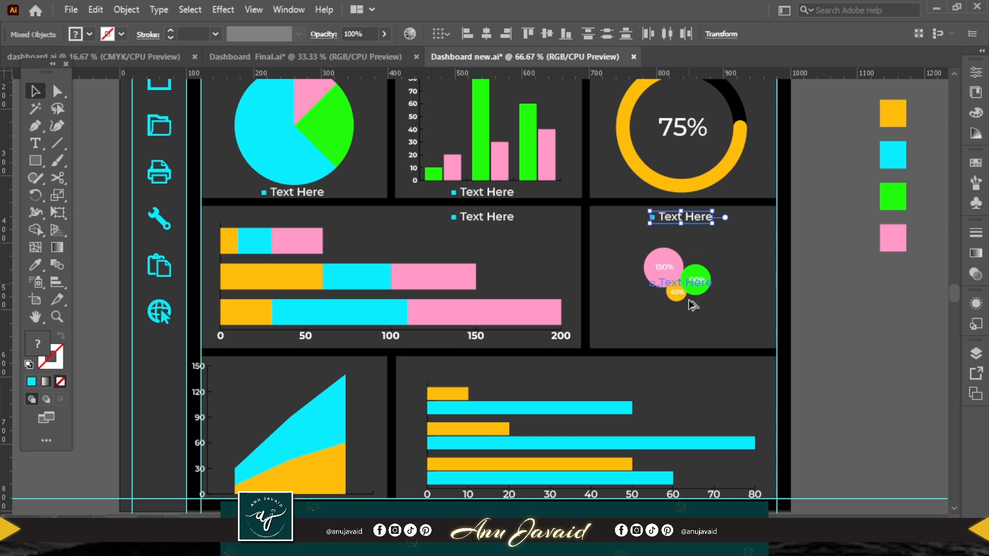
{"action": "left_click", "coordinate": [693, 374]}
{"action": "left_click_drag", "start_coordinate": [692, 375], "coordinate": [269, 375]}
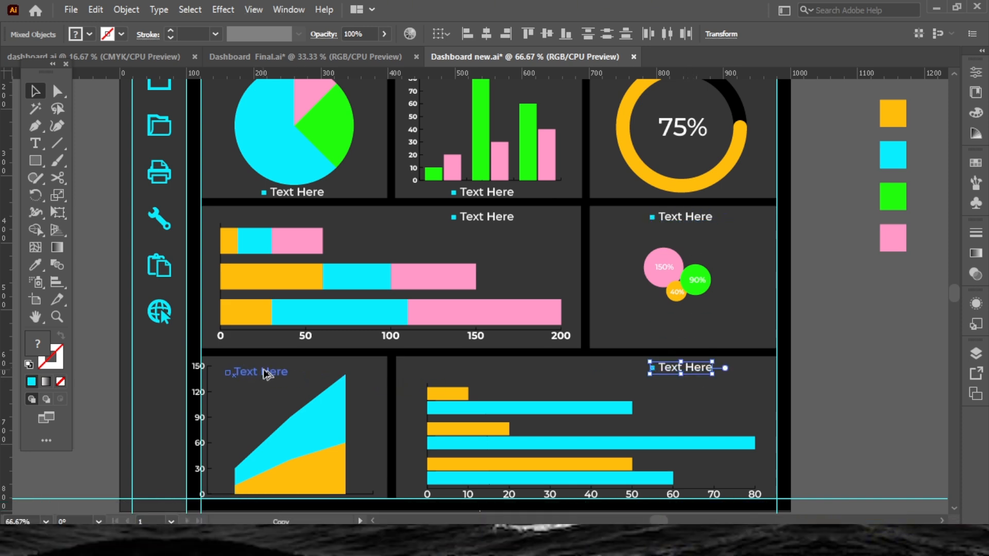